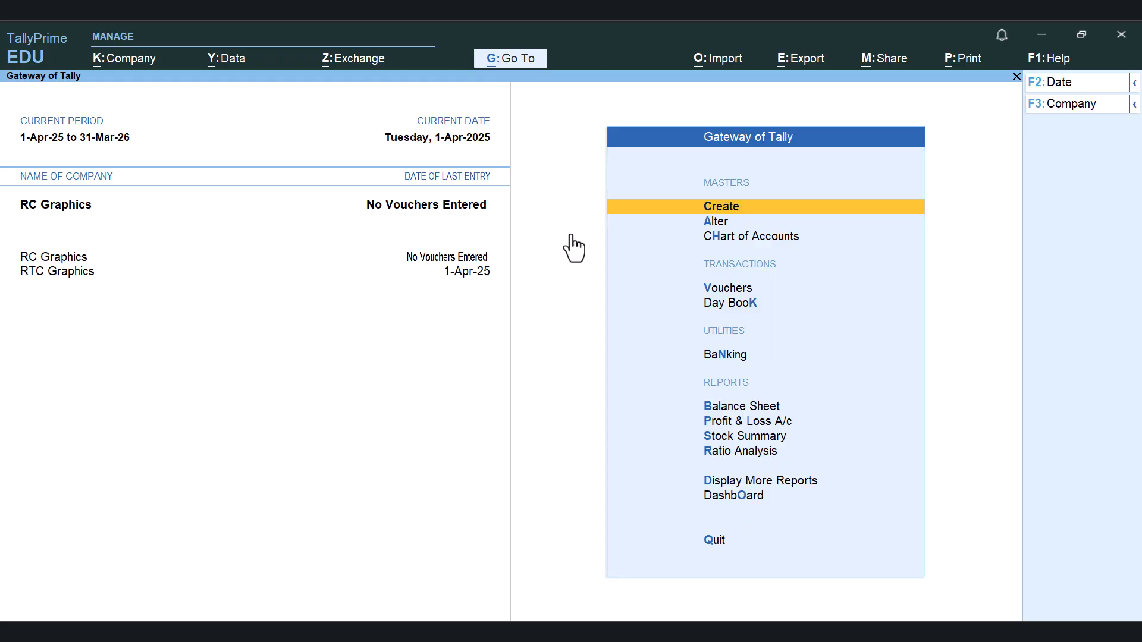
- Open the creation form for a new godown from the inventory masters
key("Return")
key("Down")
key("Down")
key("Down")
key("Down")
key("Down")
key("Down")
key("Down")
key("Down")
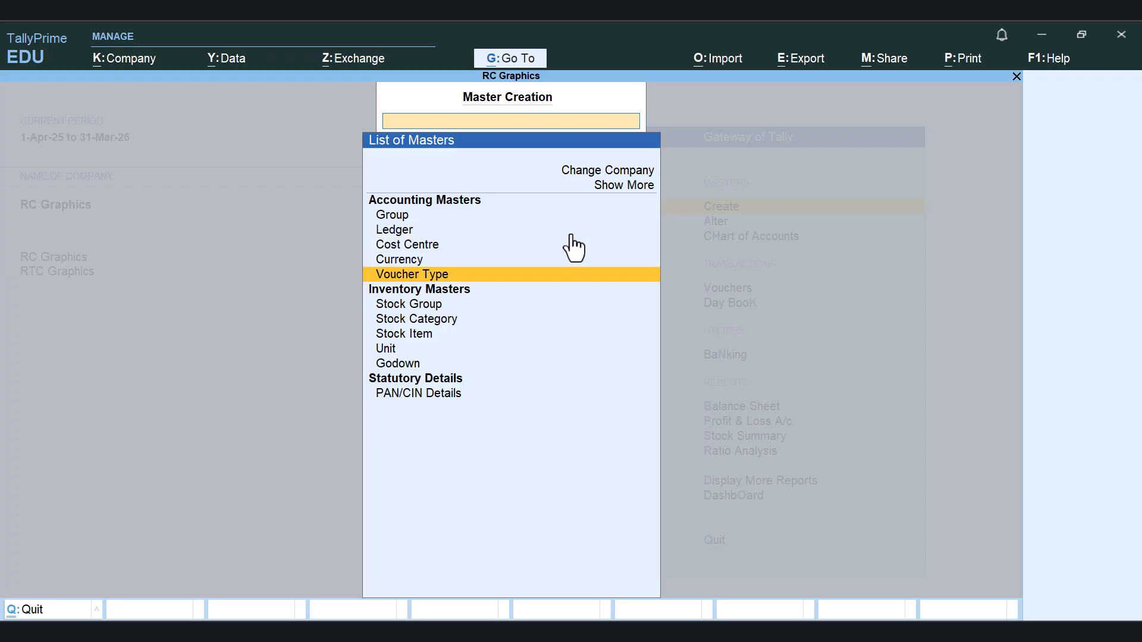
key("Down")
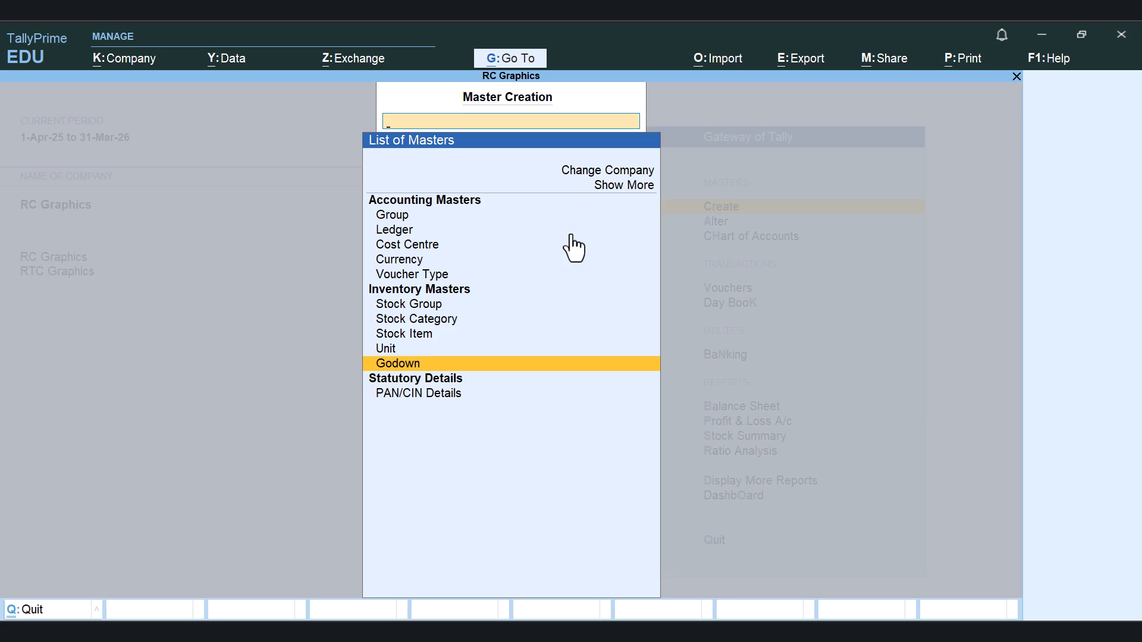
key("Return")
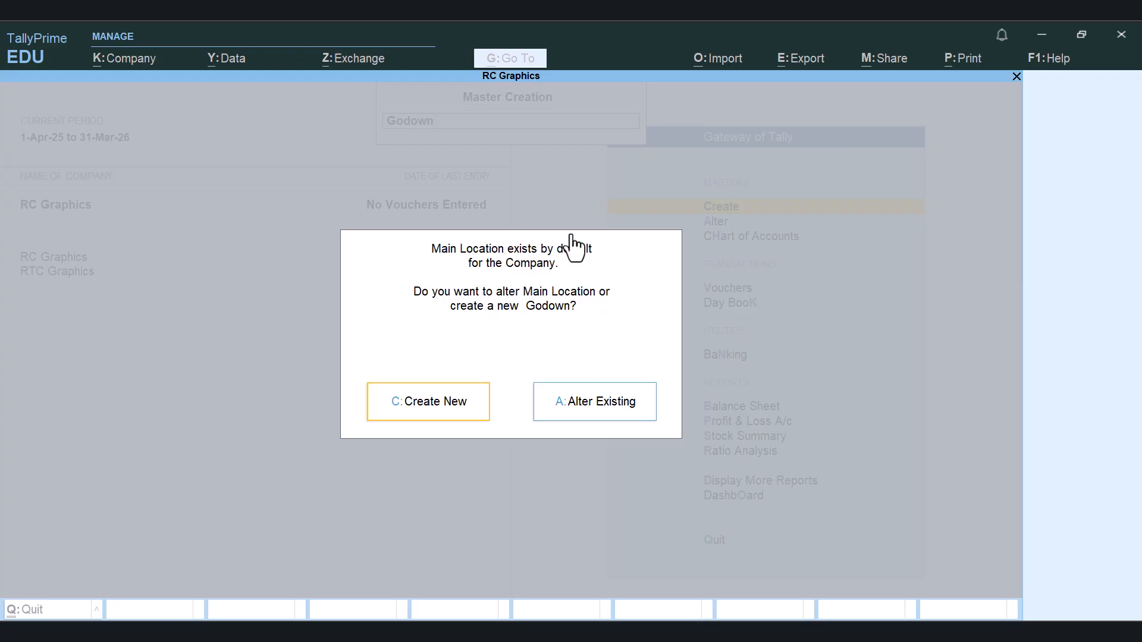
key("Return")
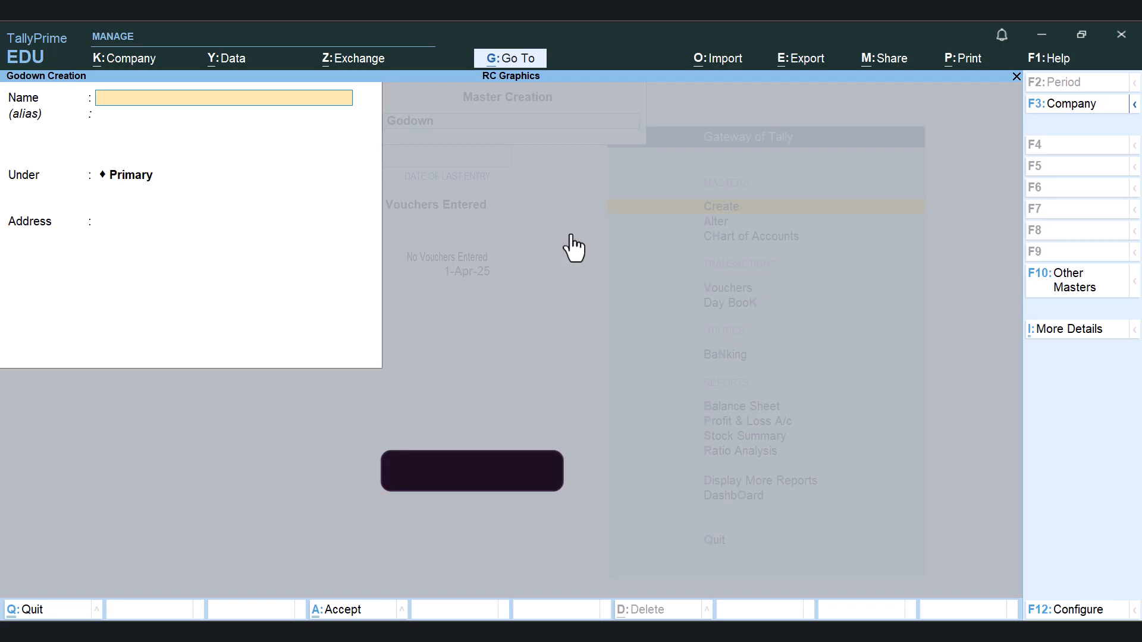
- Name the new godown "Godown 1" and leave its alias blank
type("G")
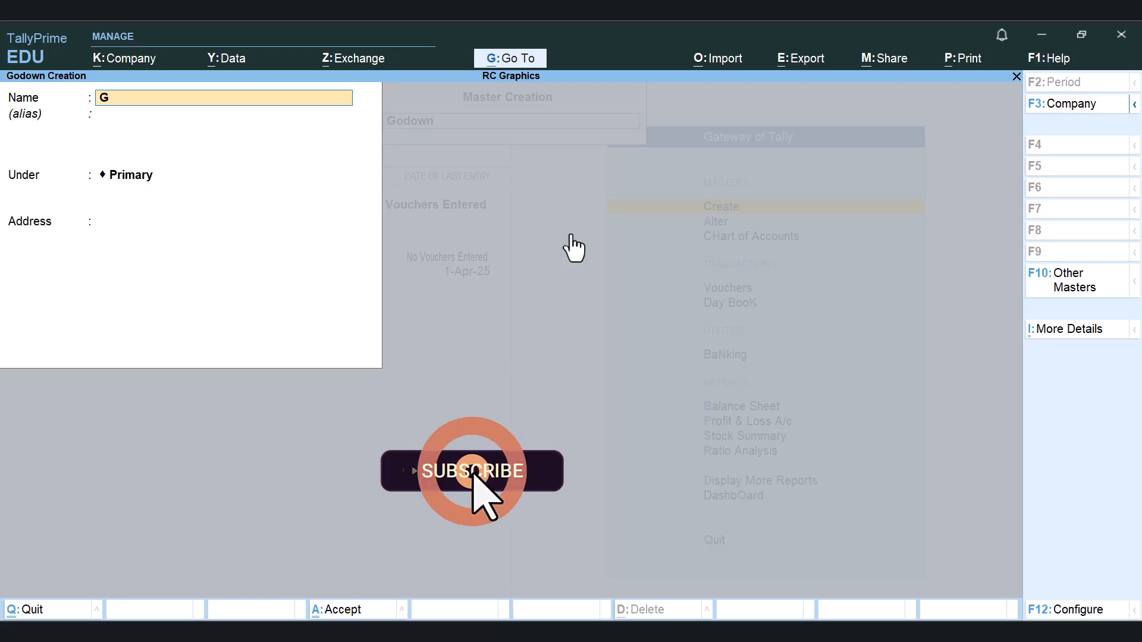
type("odo")
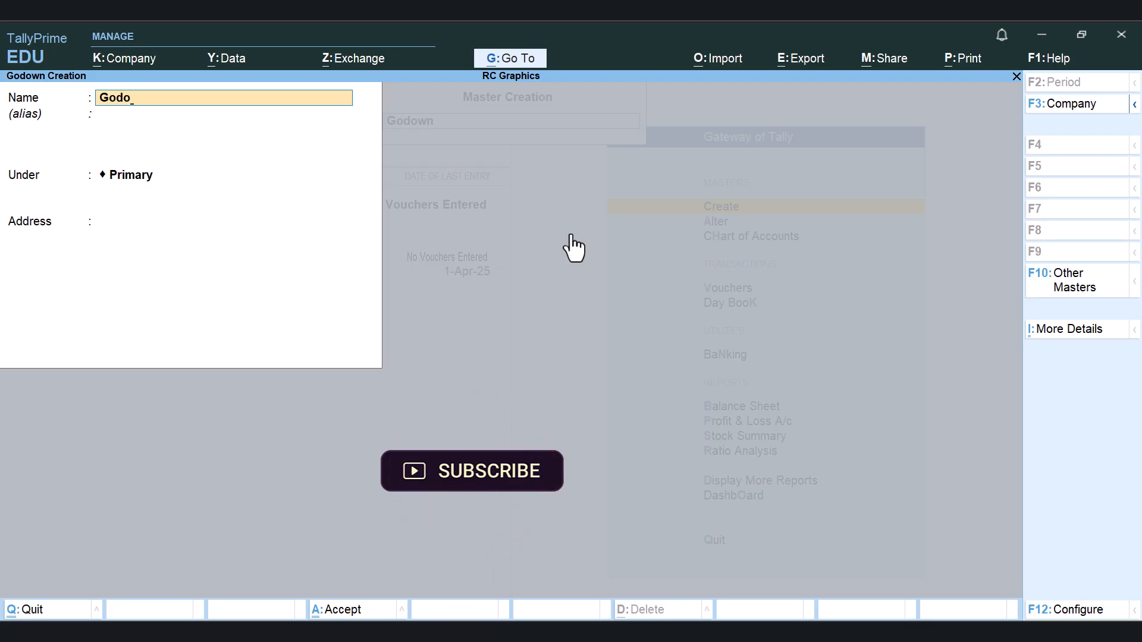
type("wn")
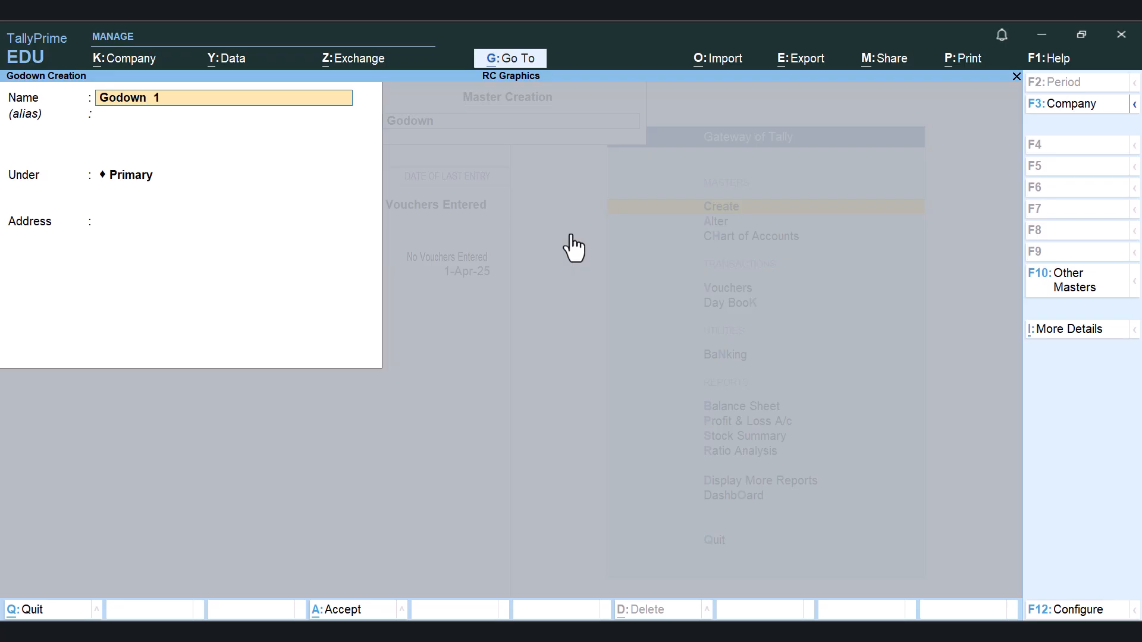
type(" 1")
key("Return")
key("Return")
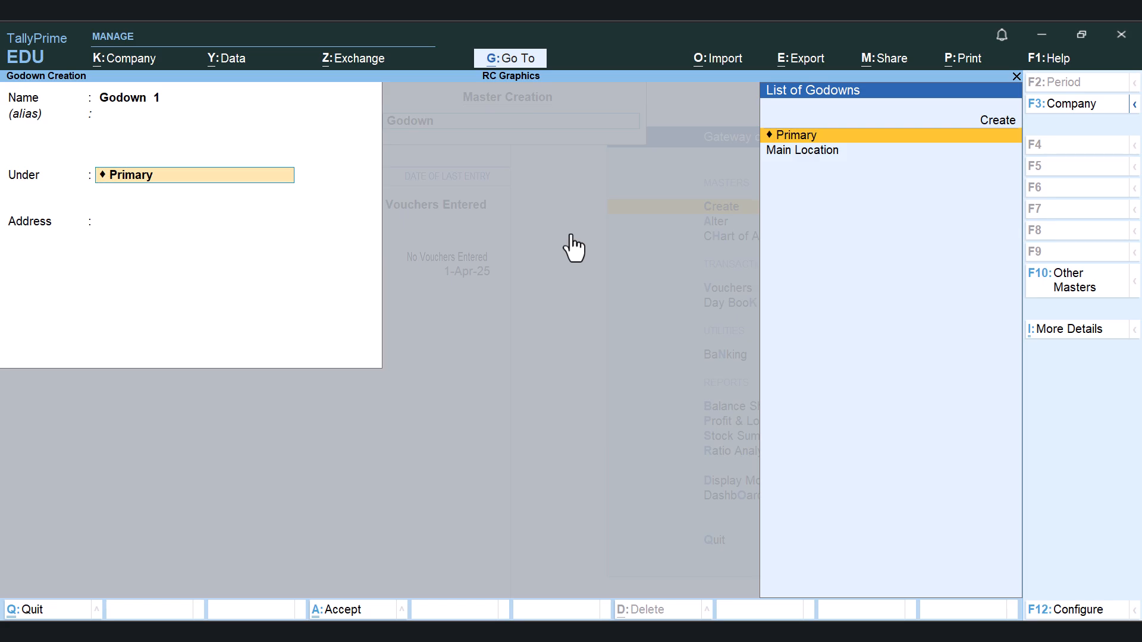
- Set the godown configuration option for using addresses to No and save the configuration
key("F12")
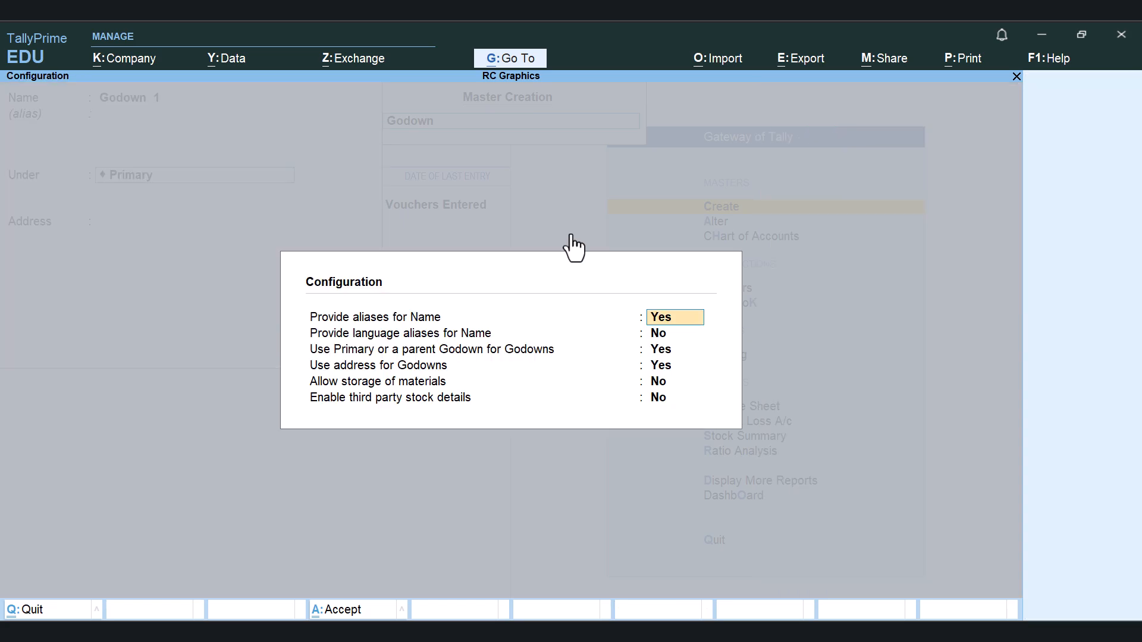
key("Return")
key("Return")
key("Return")
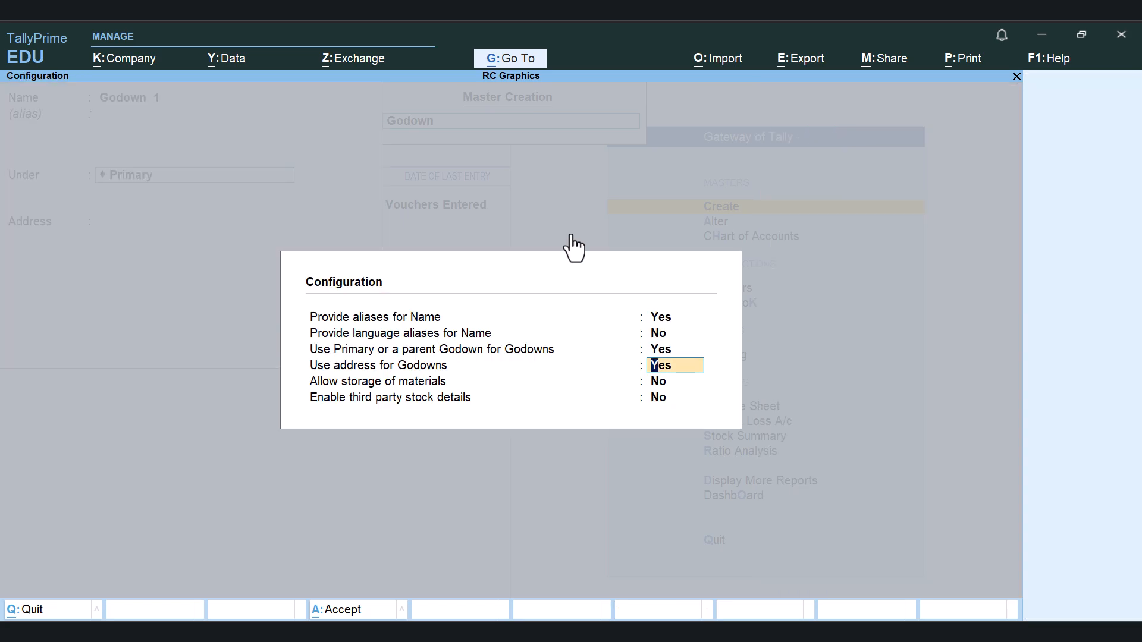
type("n")
key("Return")
key("ctrl+a")
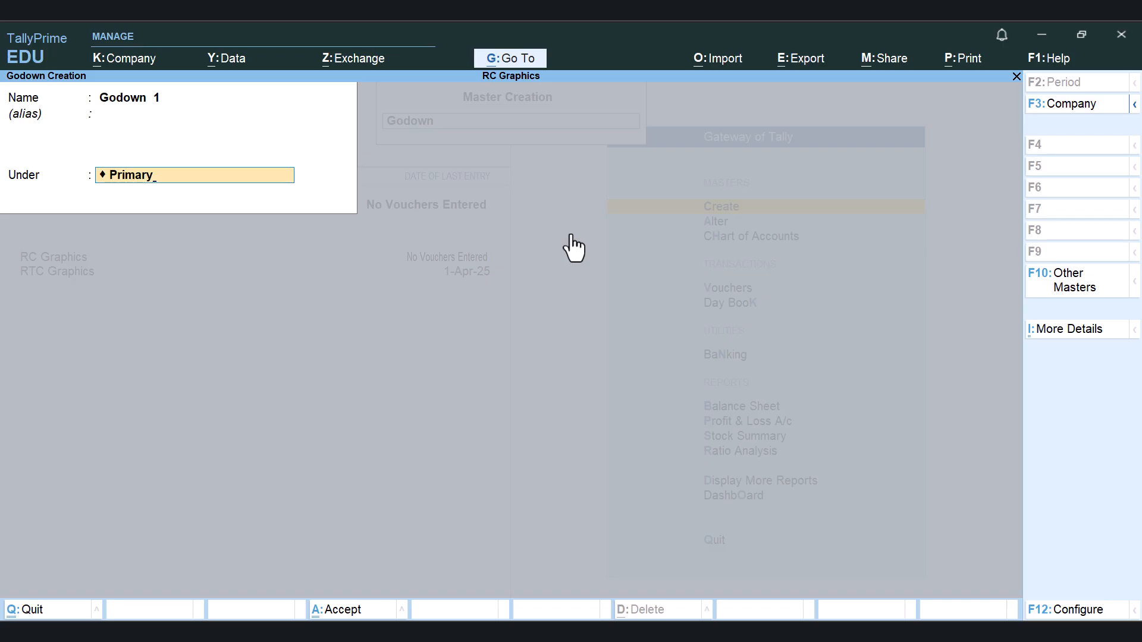
- Set "Use address for Godowns" to Yes in the configuration, keeping material storage and third party stock details at No
key("F12")
key("Return")
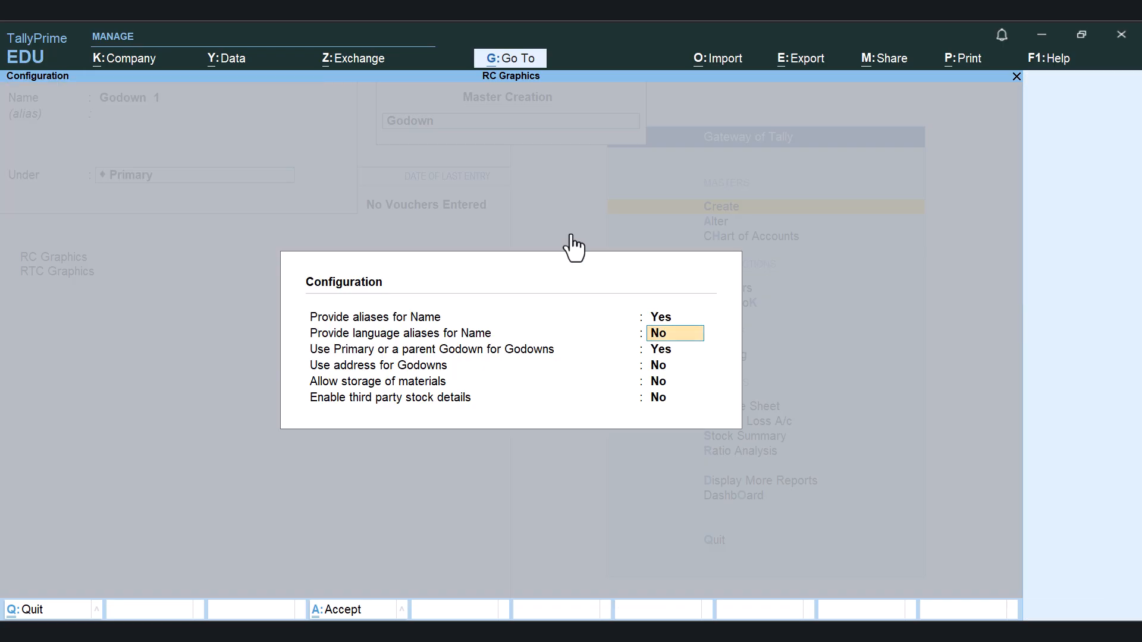
key("Return")
key("Return")
type("y")
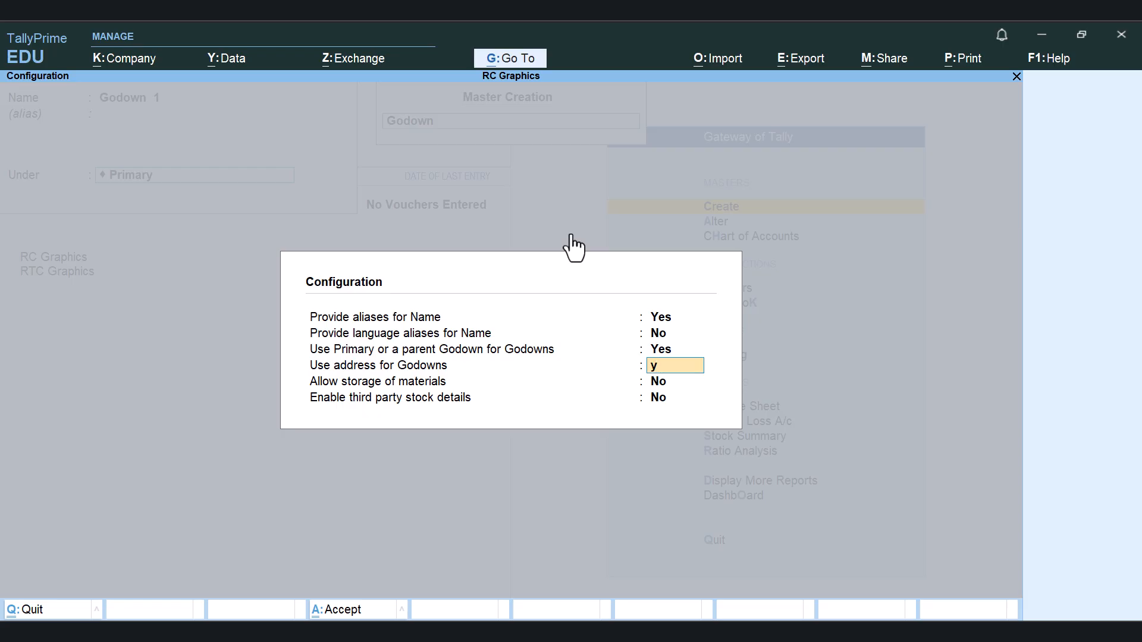
key("Return")
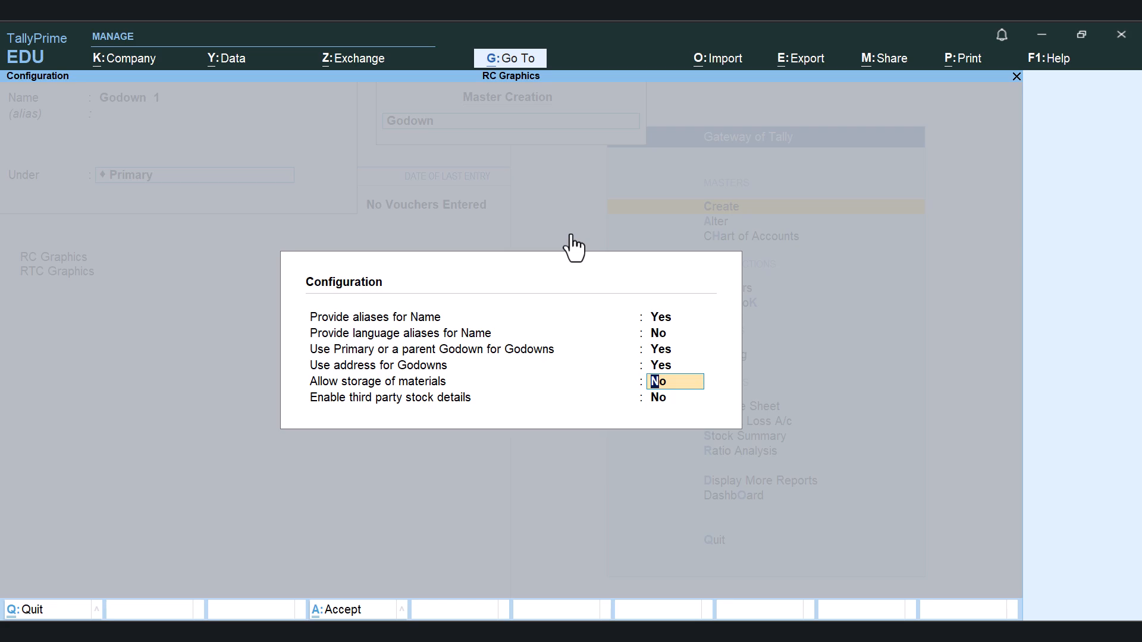
key("Return")
key("Return")
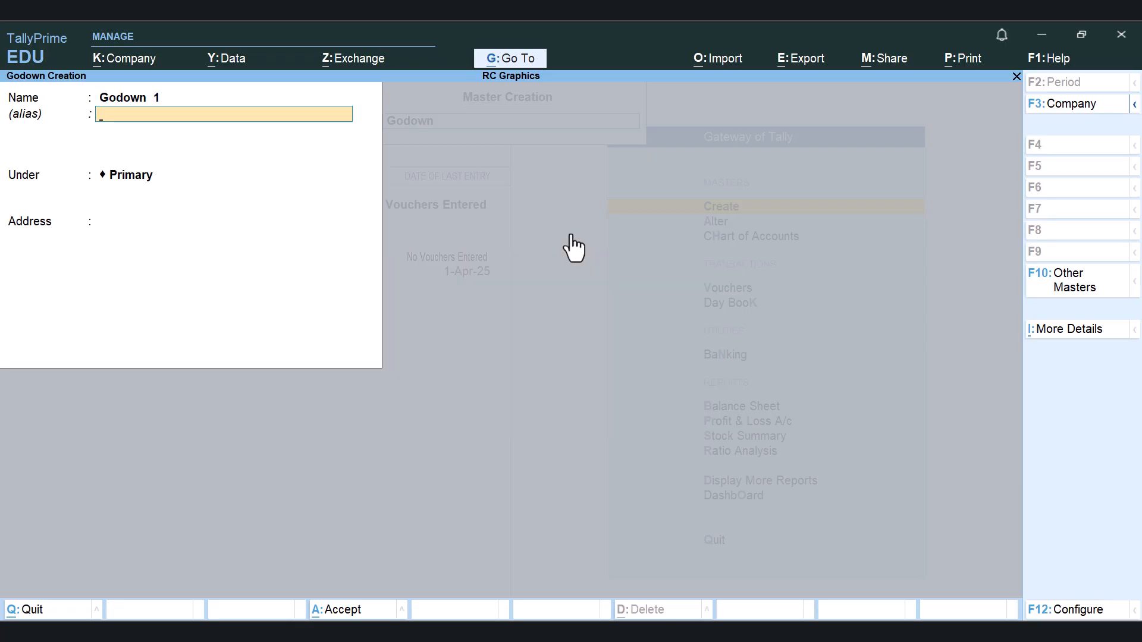
- Keep Godown 1 under Primary, enter Kokar as its address, and save it
key("Return")
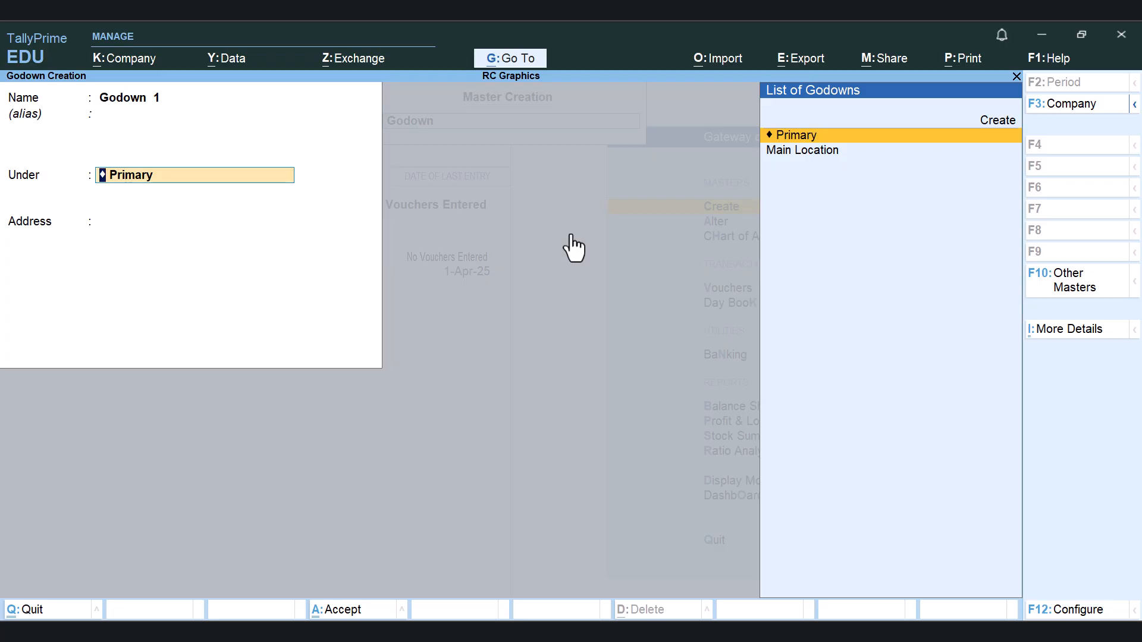
key("Return")
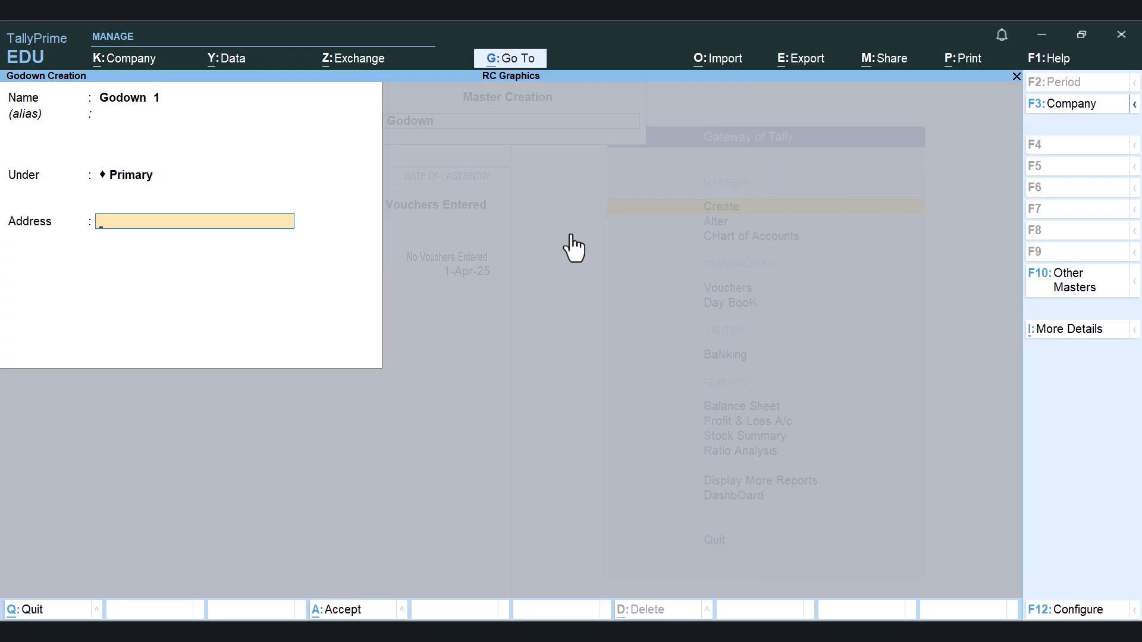
type("Kokar")
key("Return")
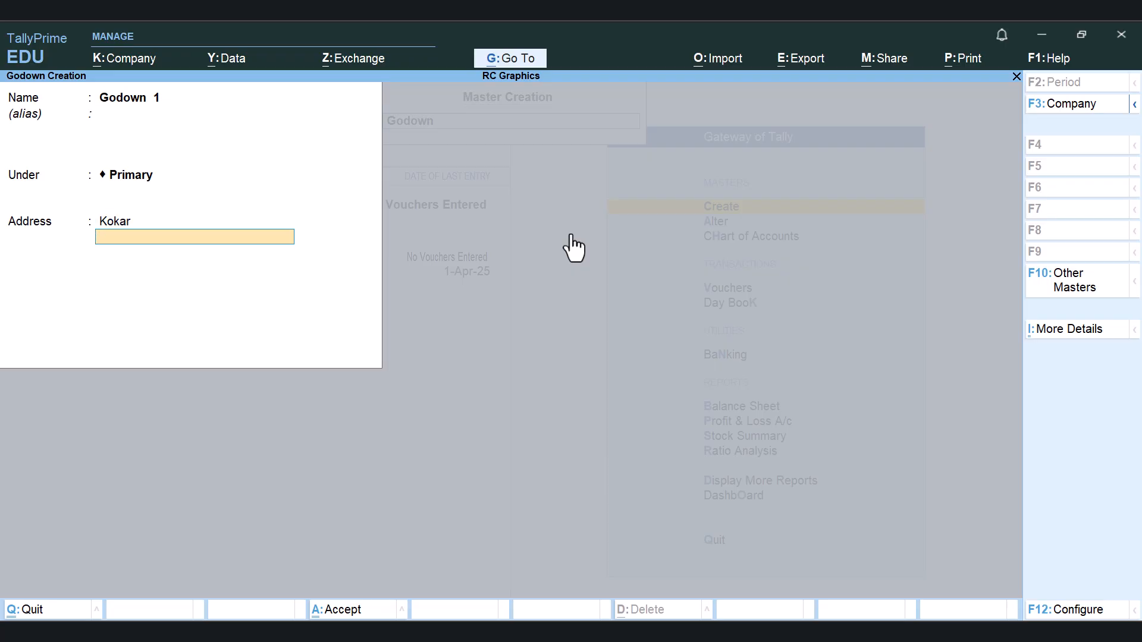
key("Return")
key("Return")
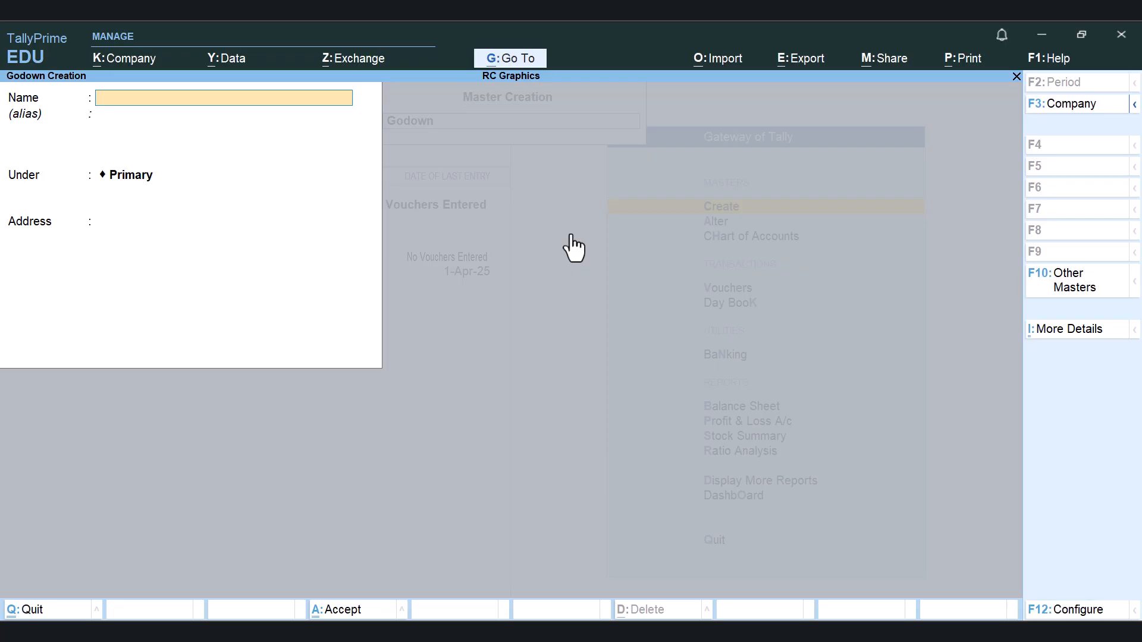
- Create a second godown named "Godwon 2" under Primary with the address Lalpur, and return to the Gateway of Tally
type("Godwon 2")
key("Return")
key("Return")
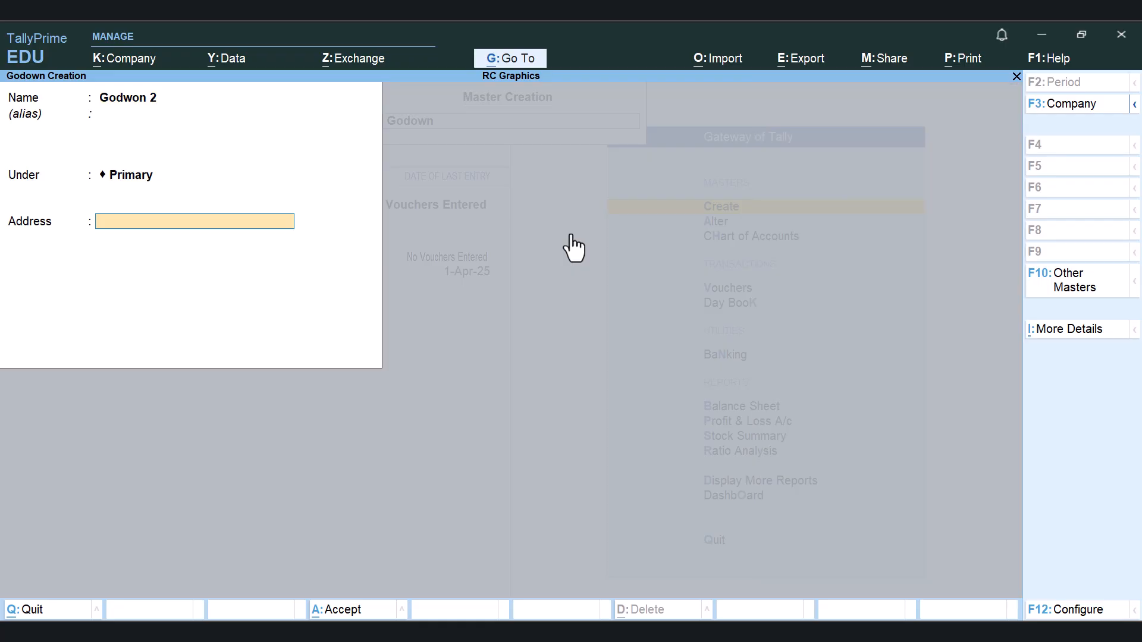
type("Lalpur")
key("Return")
key("Return")
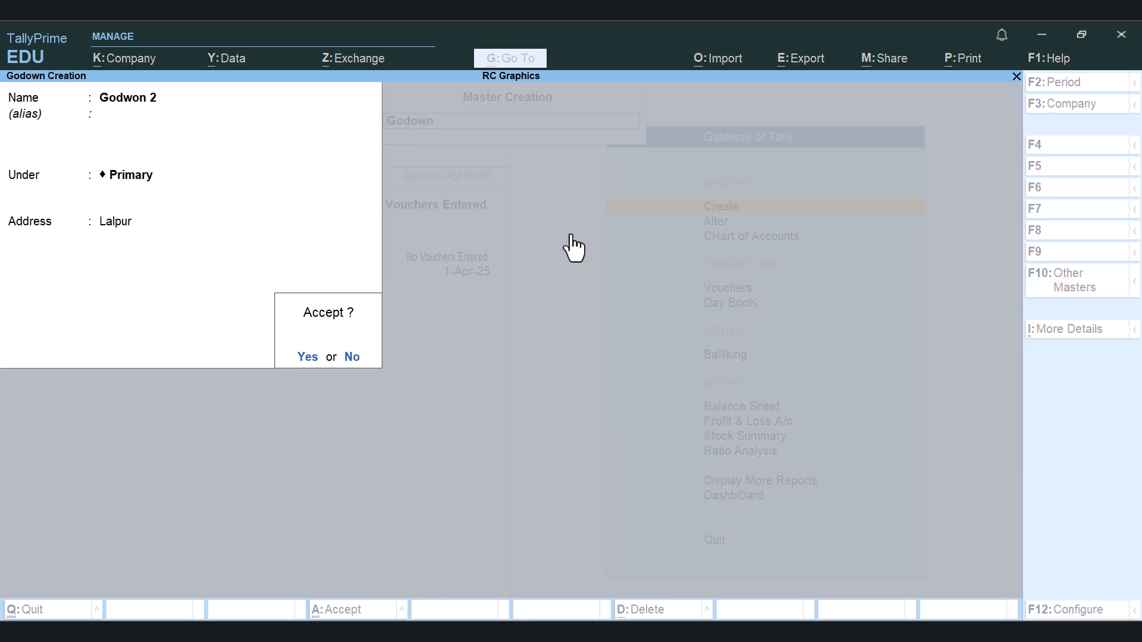
key("Return")
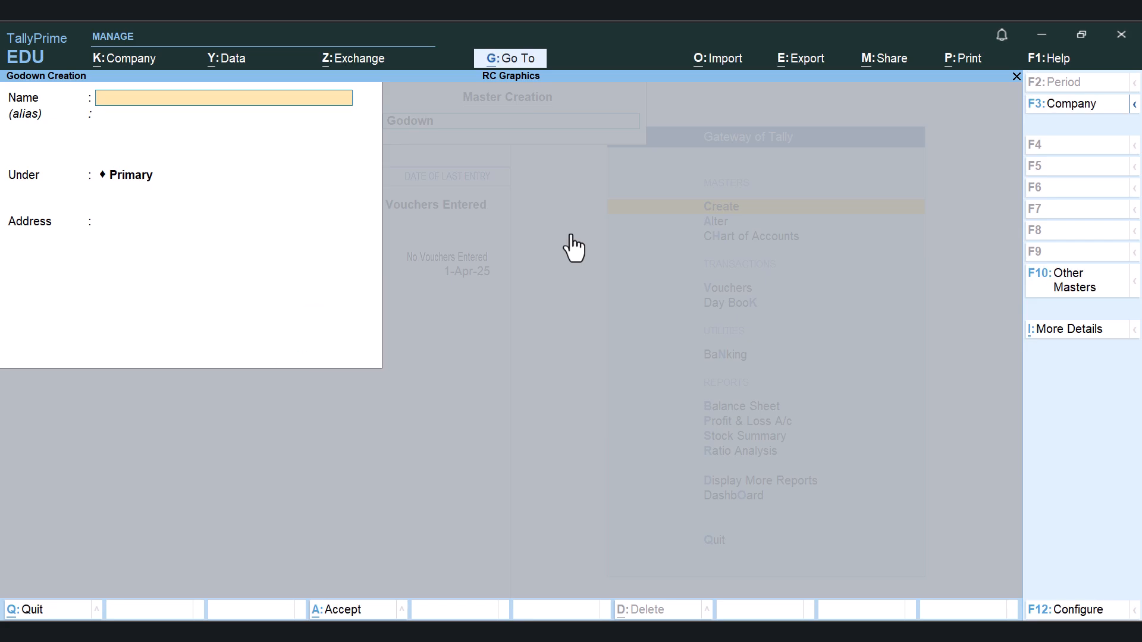
key("Escape")
key("Escape")
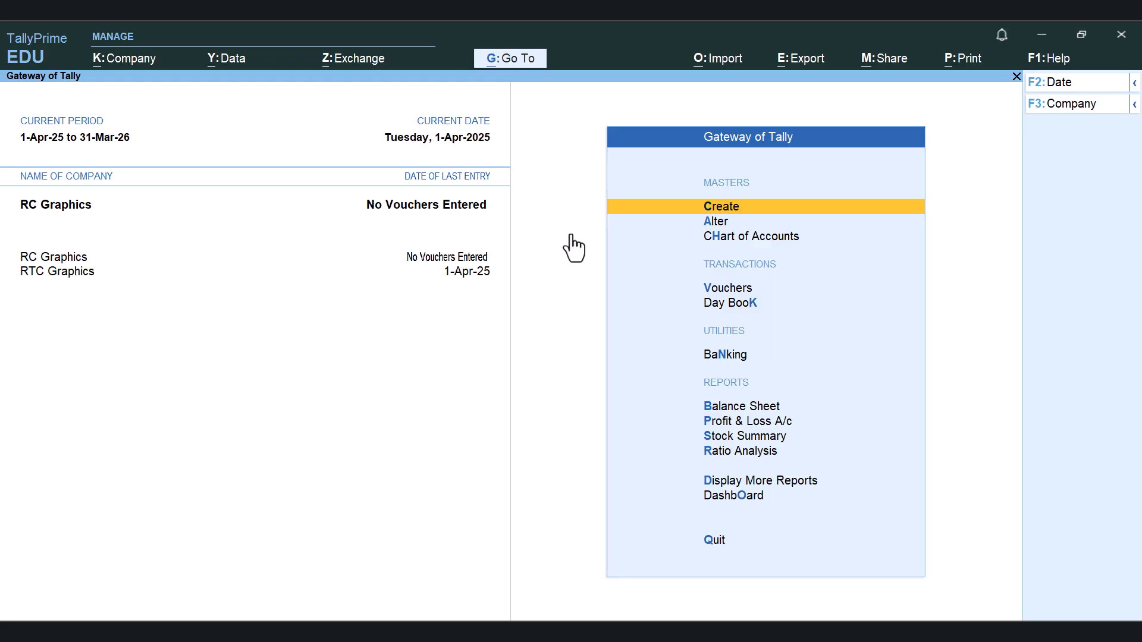
- Open voucher entry and switch the voucher type to Purchase
key("Down")
key("Down")
key("Down")
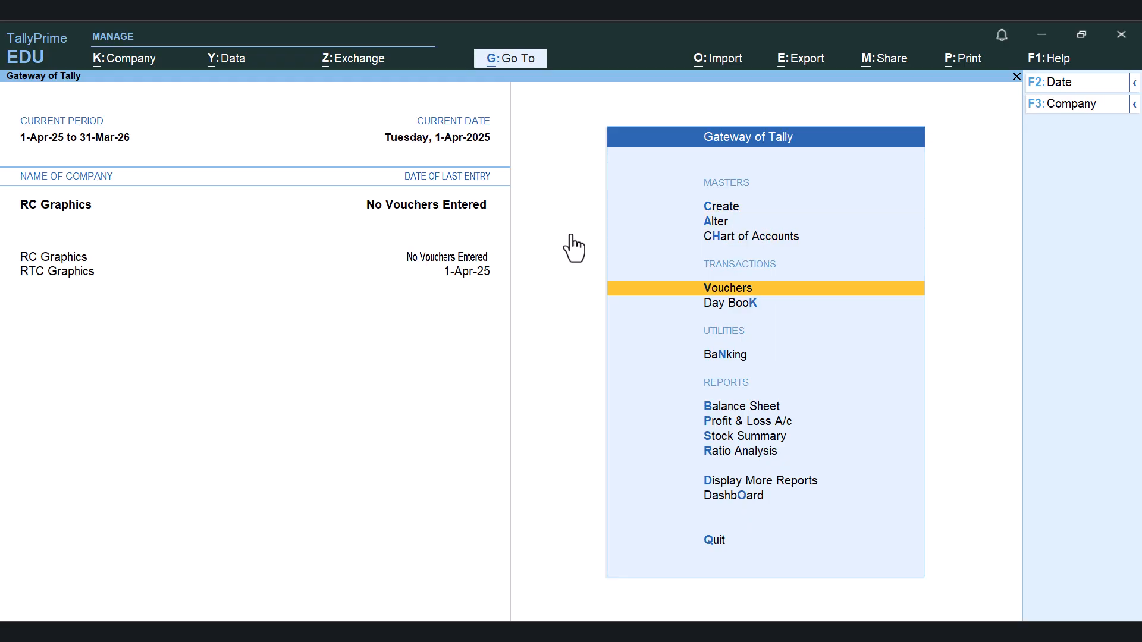
key("Return")
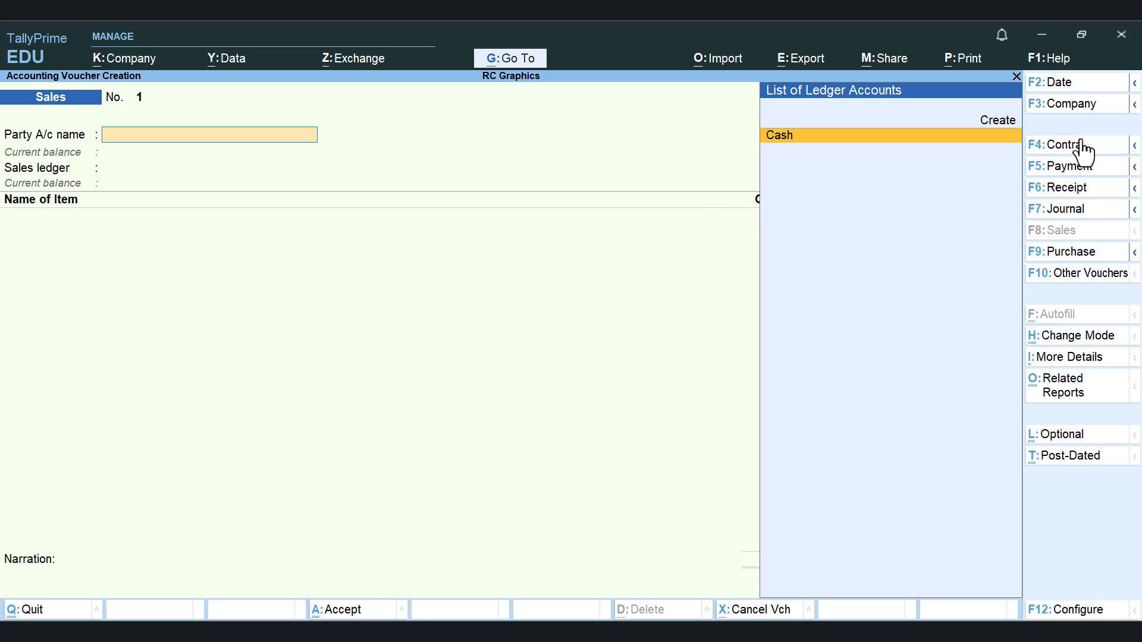
left_click(1065, 254)
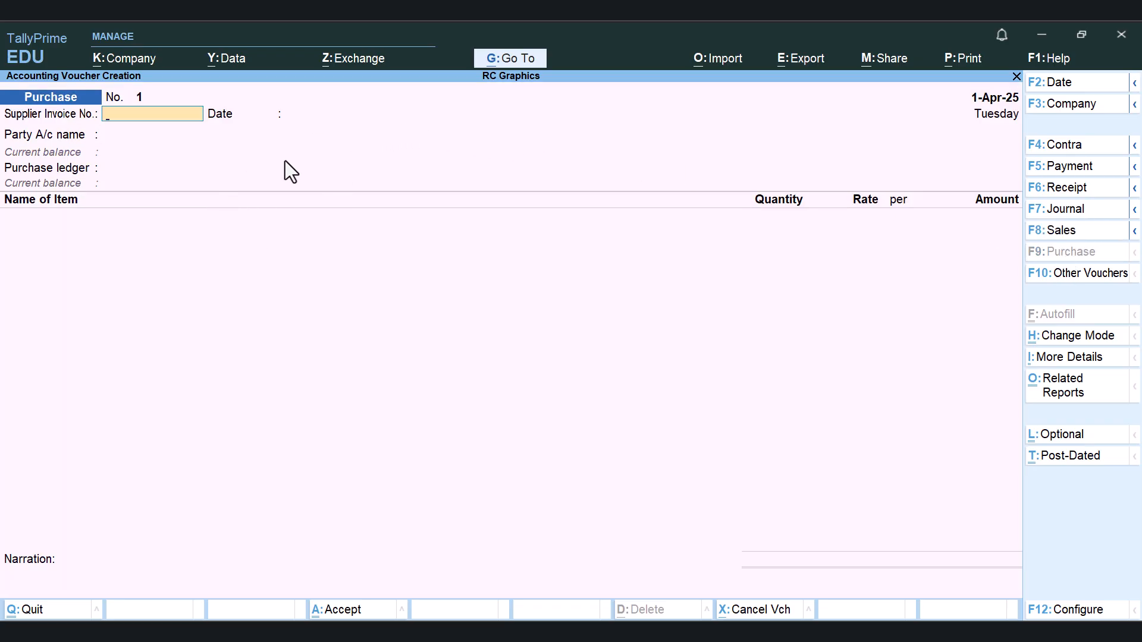
- Set the supplier invoice number to 2345 with the date 1-Apr-25
type("2345")
key("Return")
key("Return")
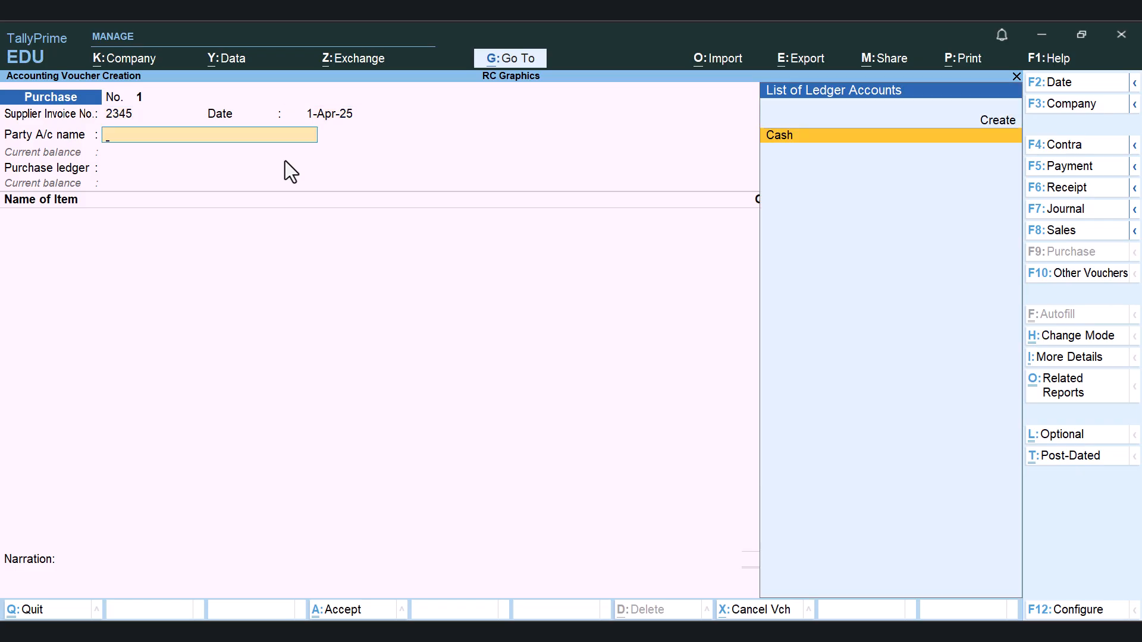
- Create a party ledger with the supplier's name under Sundry Creditors, keeping bill-by-bill balances on, and save it
key("alt+c")
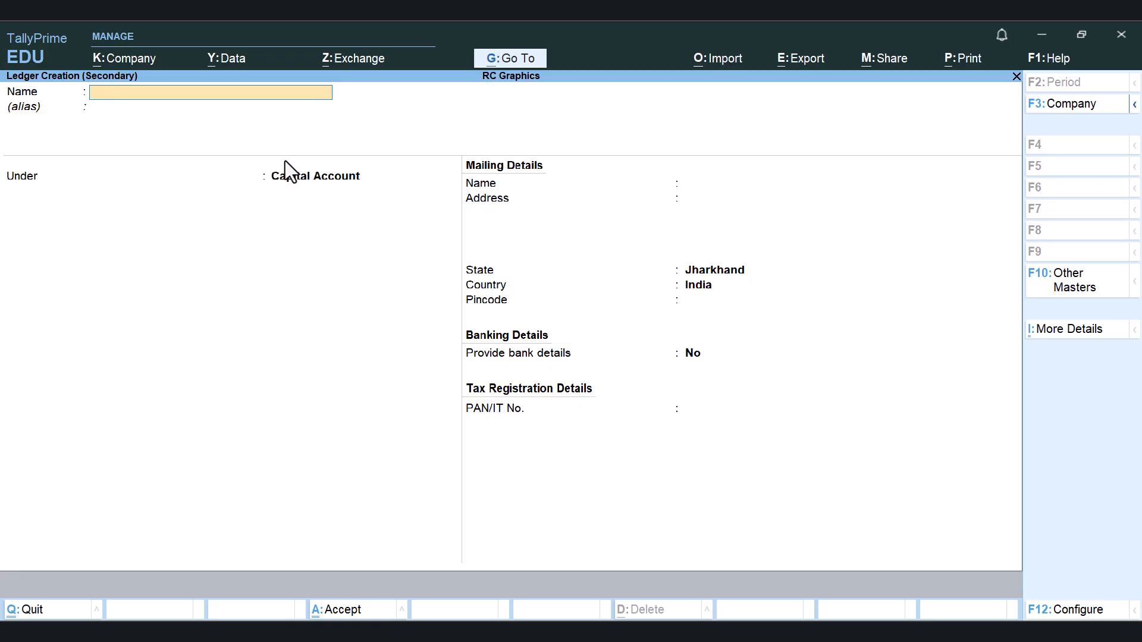
type("Rajveer")
key("Return")
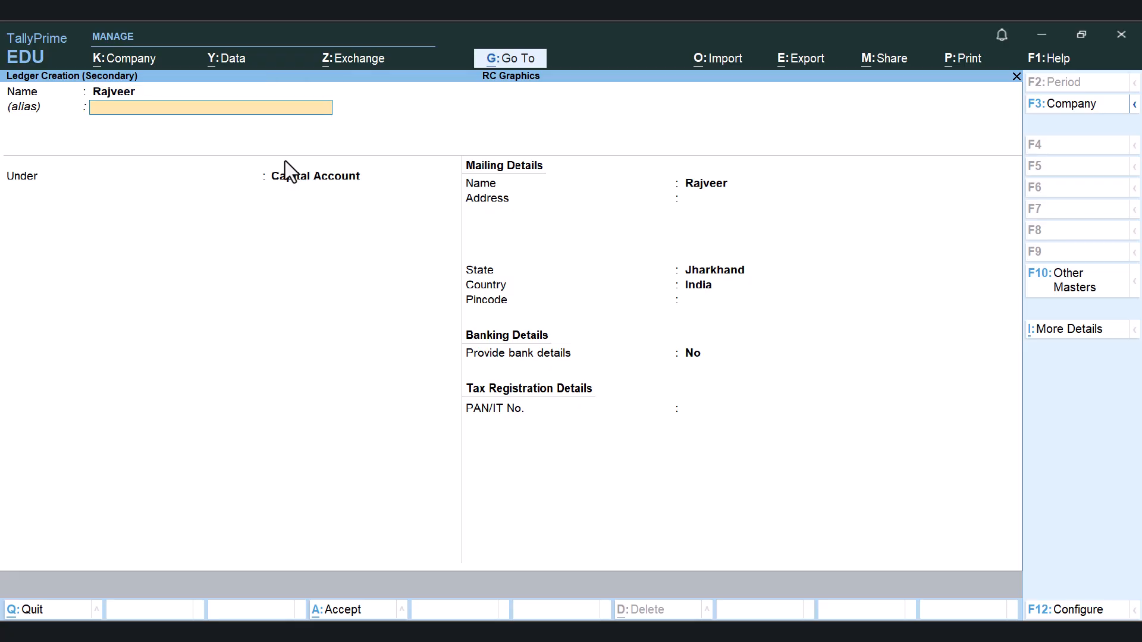
key("Return")
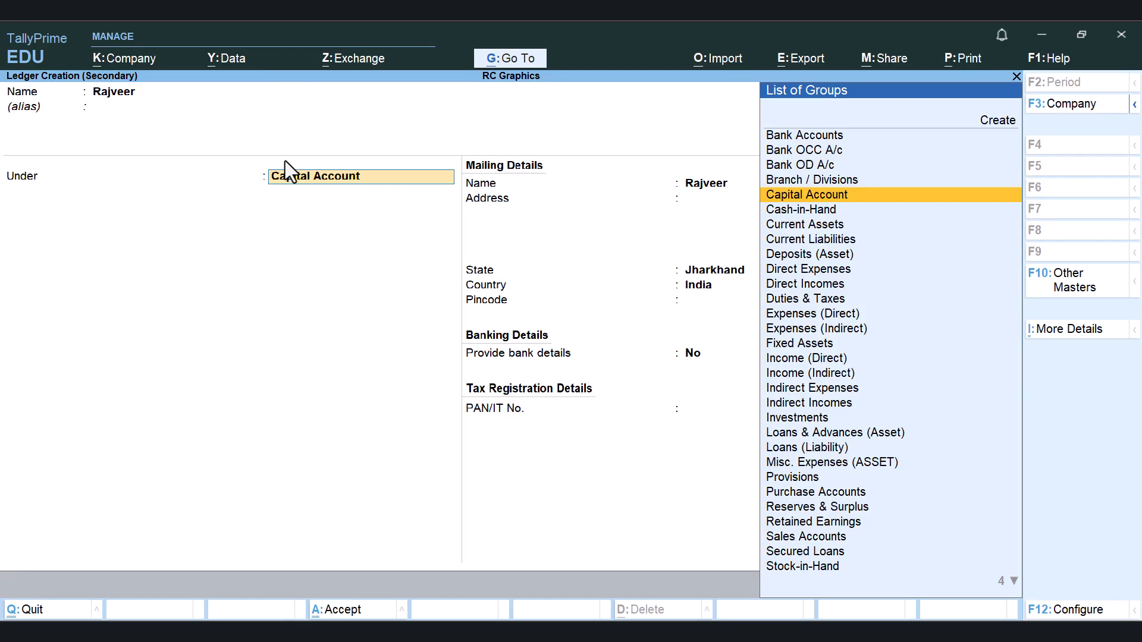
type("Cre")
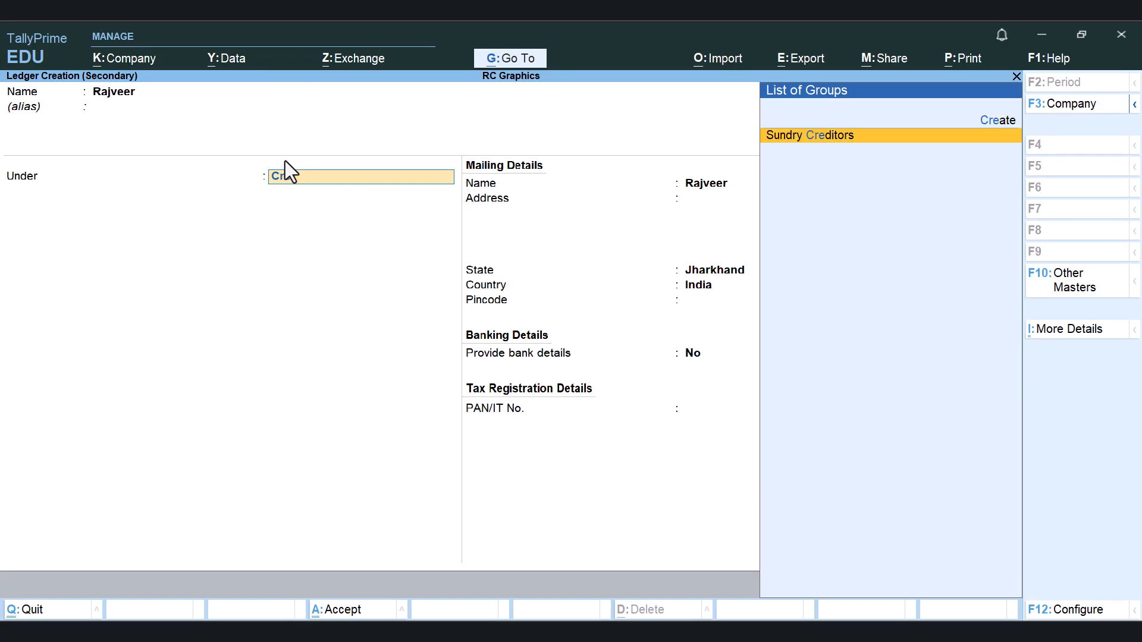
key("Return")
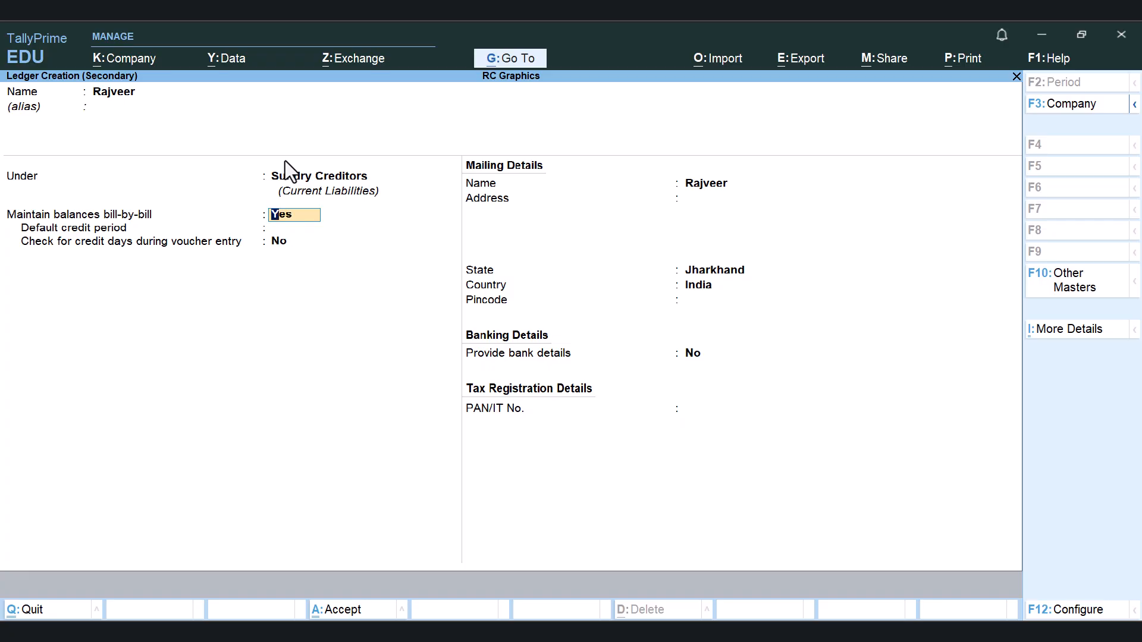
key("ctrl+a")
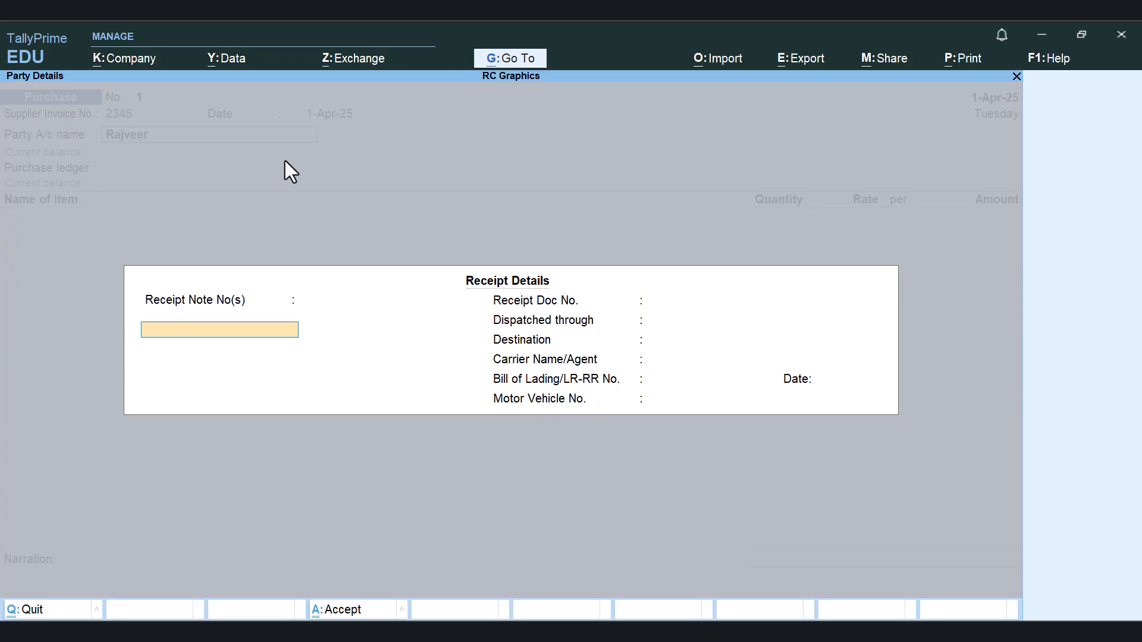
- Leave the receipt details blank and accept the supplier's party details with state Jharkhand and country India
key("Return")
key("Return")
key("Return")
key("Return")
key("Return")
key("Return")
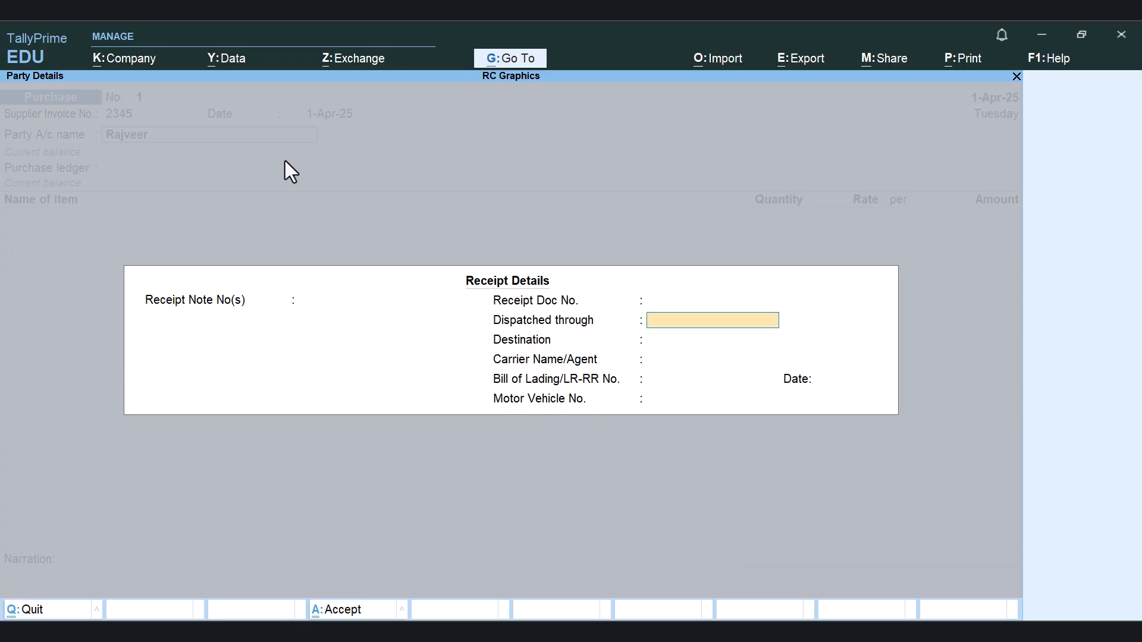
key("Return")
key("Return")
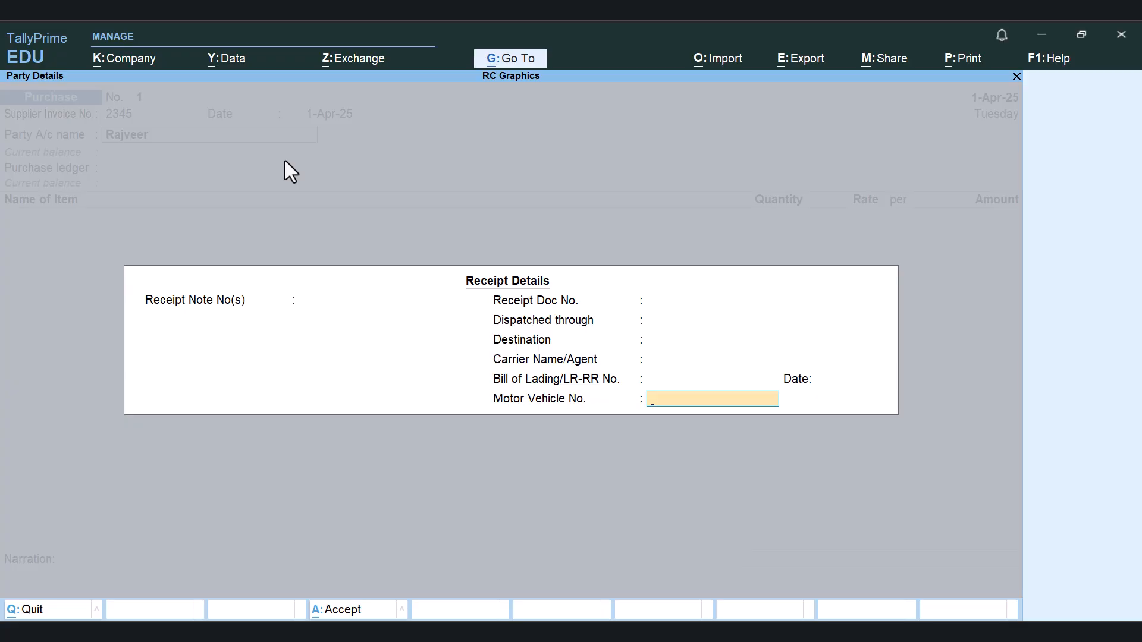
key("Return")
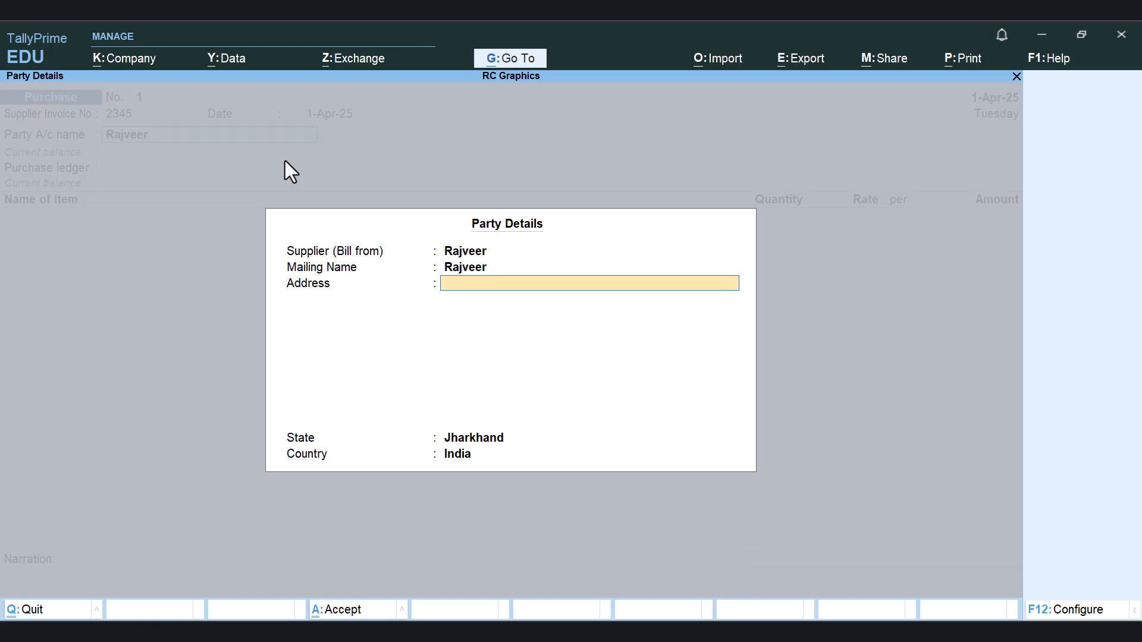
key("Return")
key("Return")
key("Return")
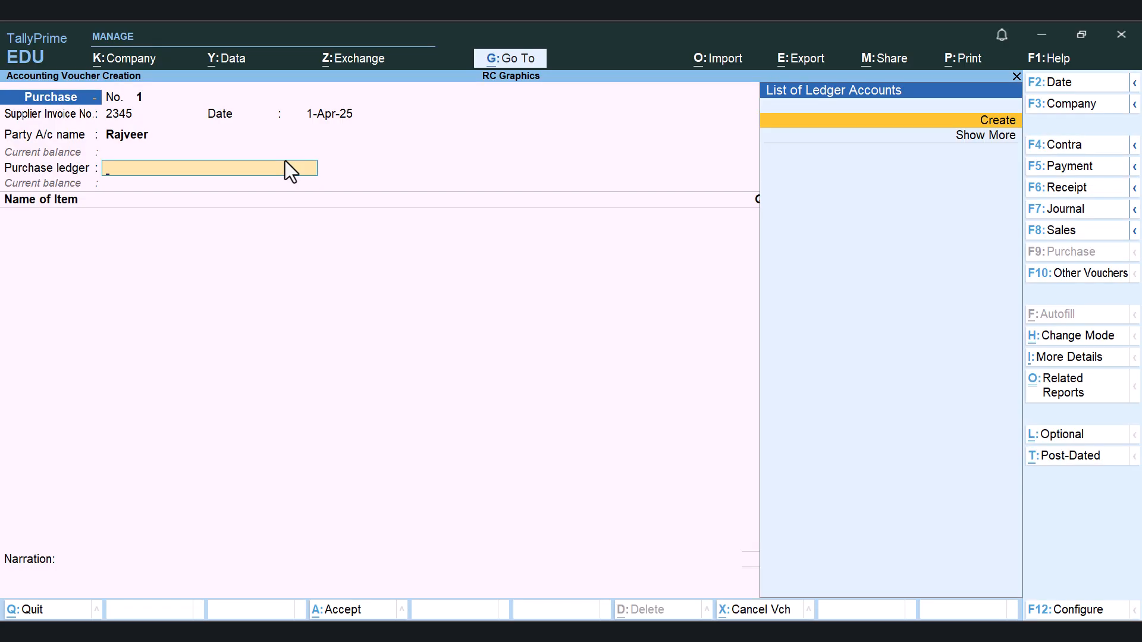
- Create a purchase ledger named "Purchase" under Purchase Accounts and save it for use in the voucher
key("Return")
type("Purchase")
key("Return")
key("Return")
key("Return")
key("BackSpace")
type("Pu")
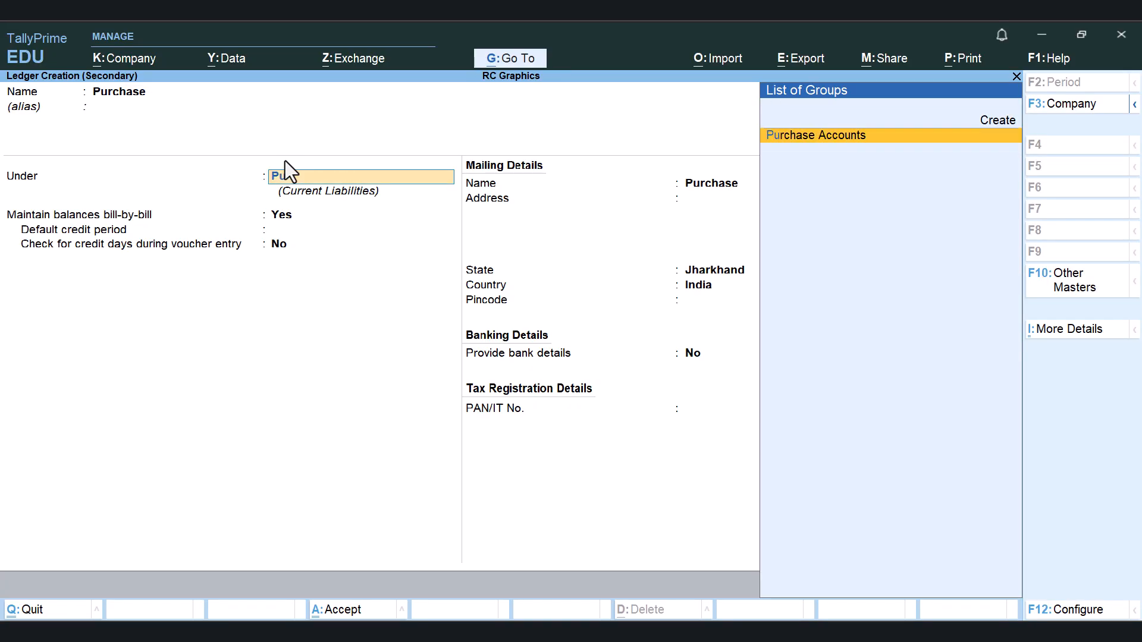
key("Return")
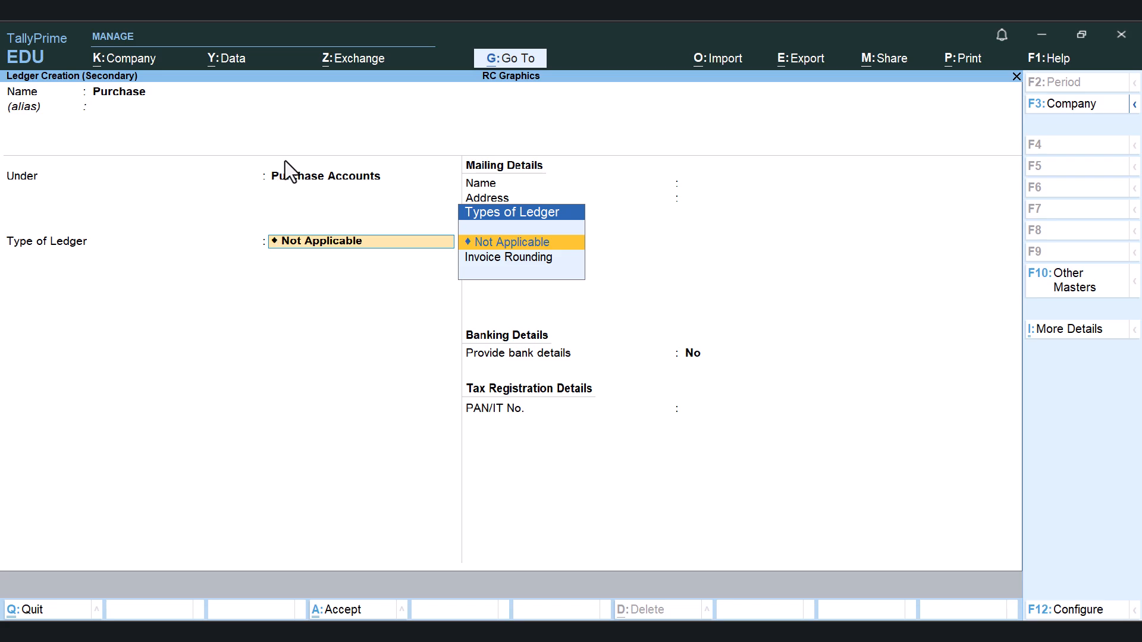
key("ctrl+a")
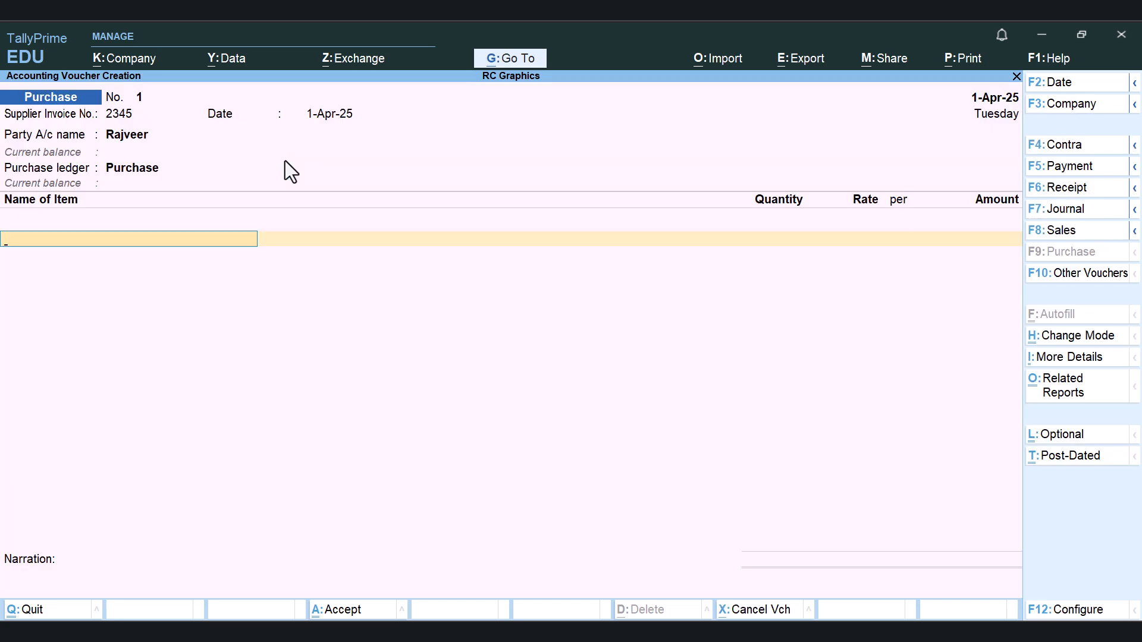
- Add the stock item Hp Elitebook and allocate 5 pcs to Godwon 2 at a rate of 79,000.00
type("Hp")
key("Return")
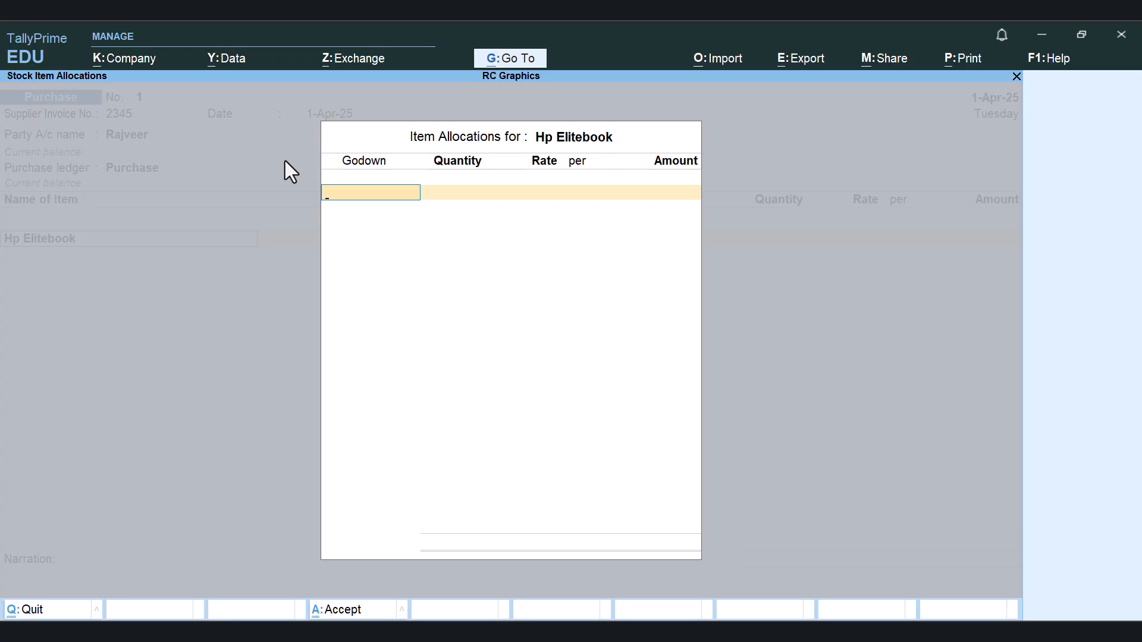
type("2")
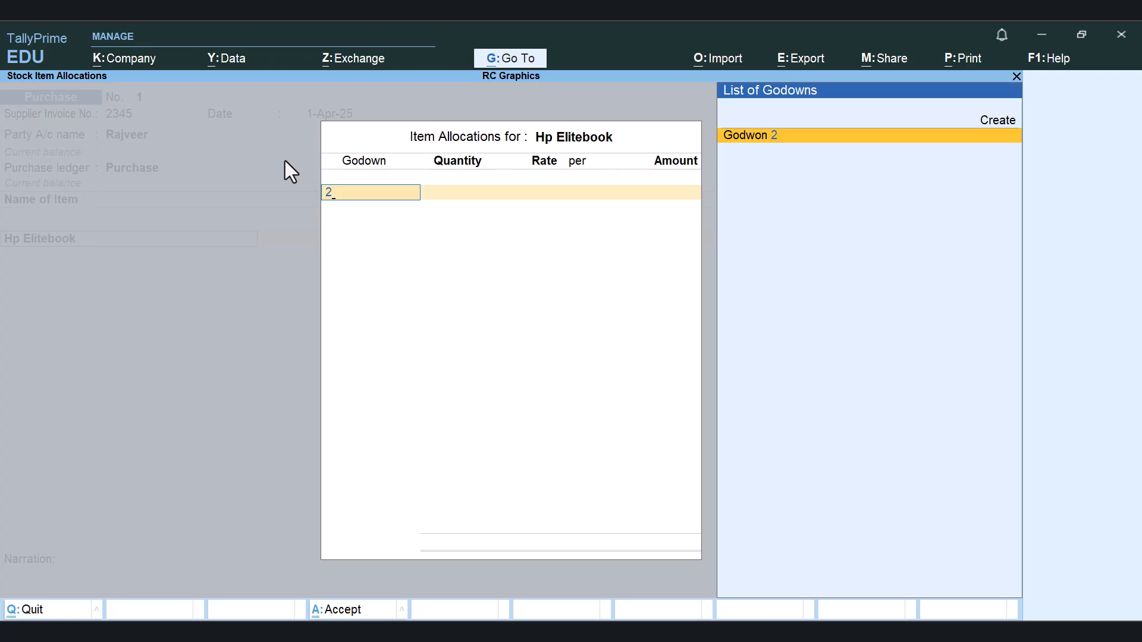
key("Return")
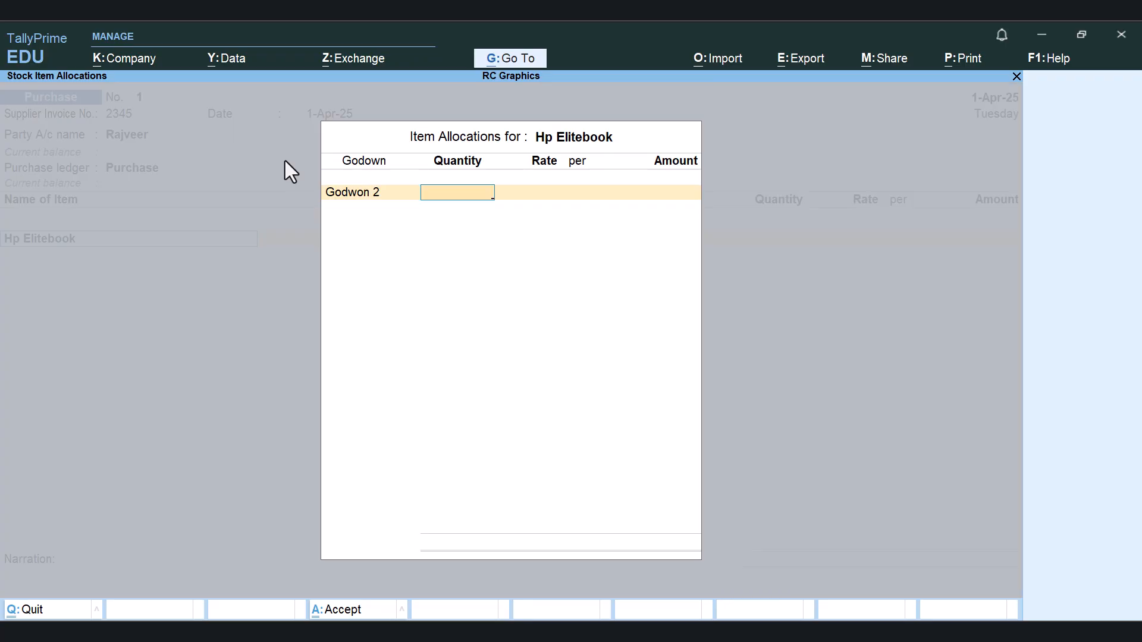
type("5")
key("Return")
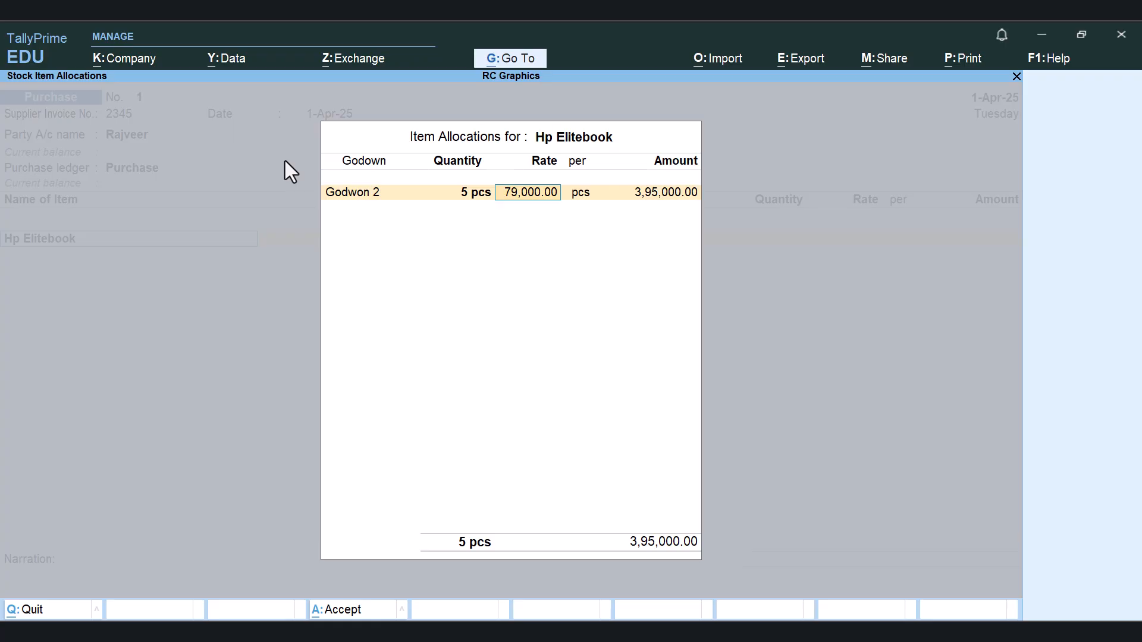
key("Return")
key("Return")
key("Return")
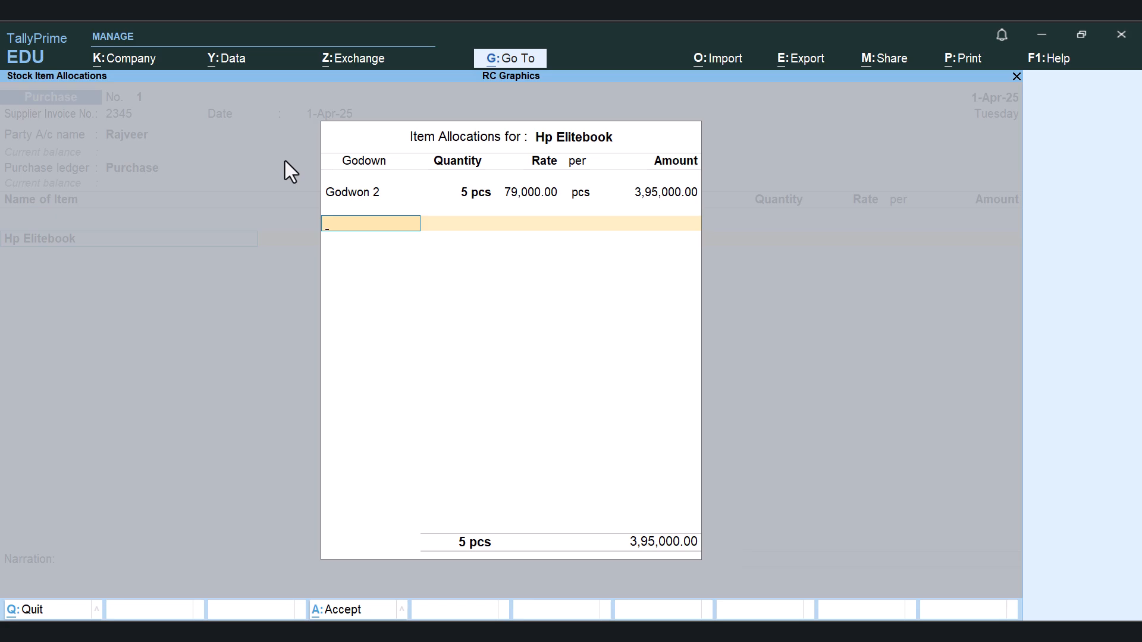
- Allocate another 3 pcs of Hp Elitebook to Godown 1 at 79,000.00 and complete the item's allocations
key("Return")
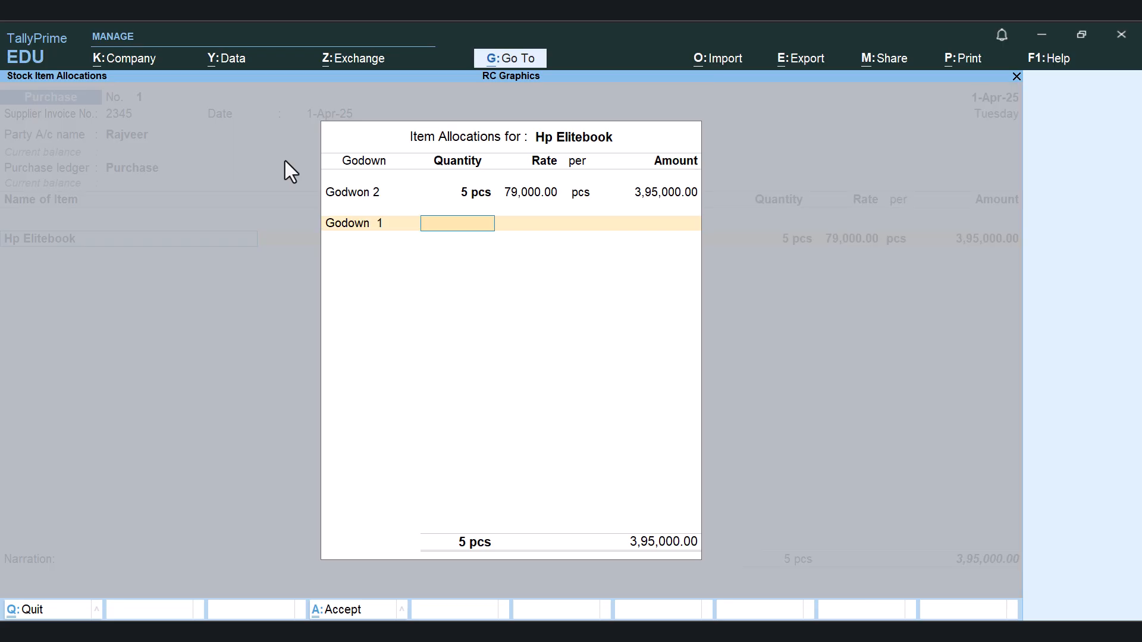
type("3")
key("Return")
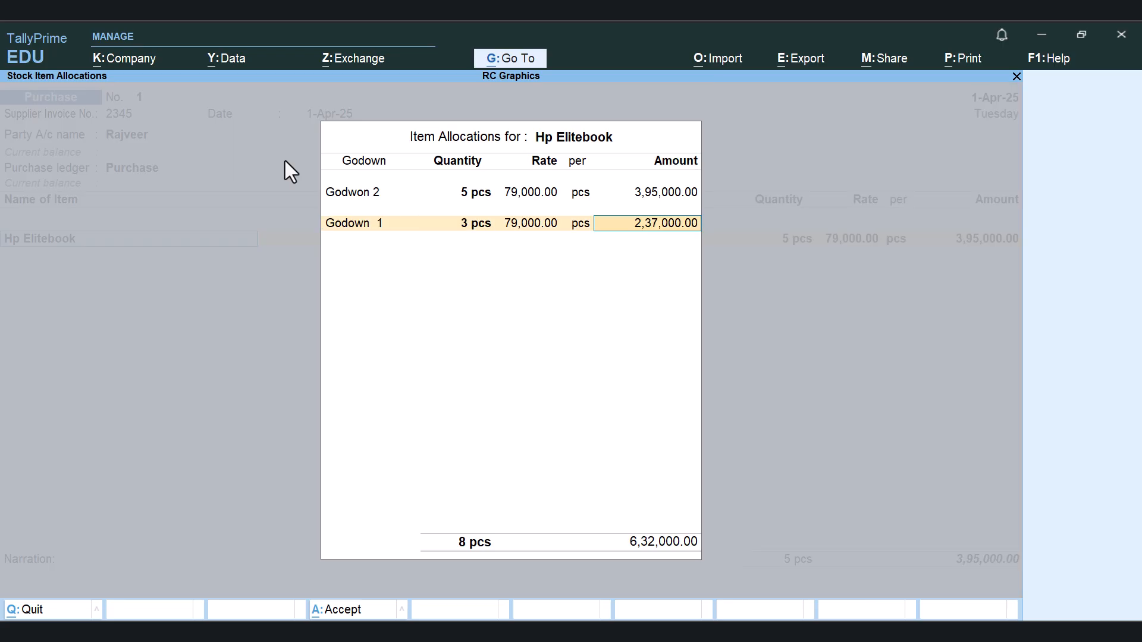
key("Return")
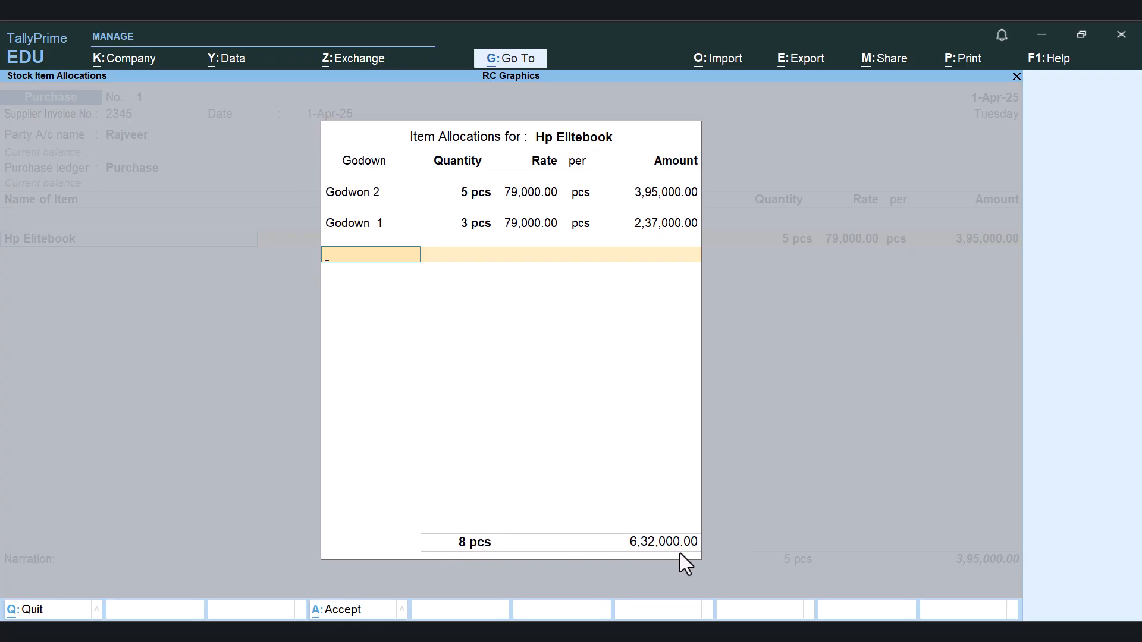
key("Return")
key("Return")
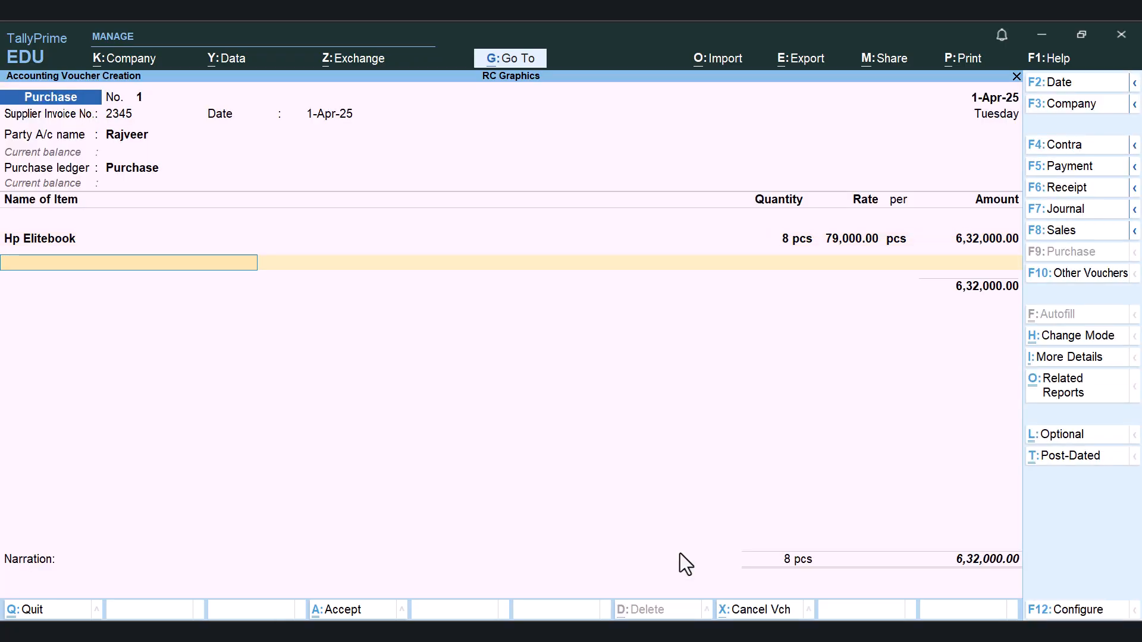
- Add the stock item Vivo V9 with 5 pcs allocated to Godown 1 at a rate of 17,999.00
type("Vi")
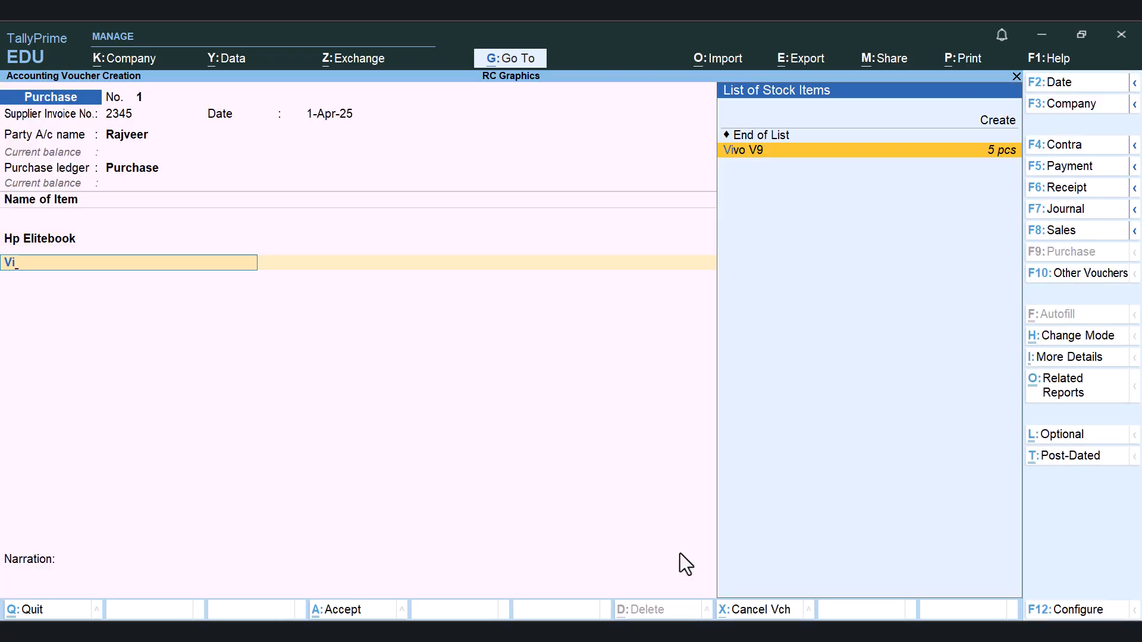
key("Return")
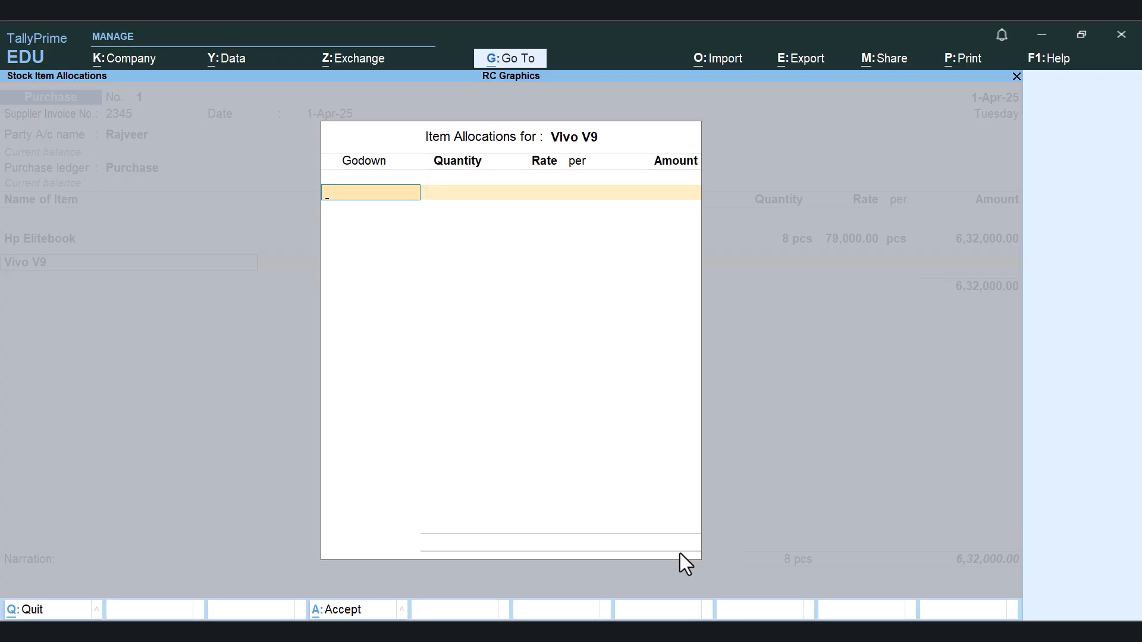
key("Return")
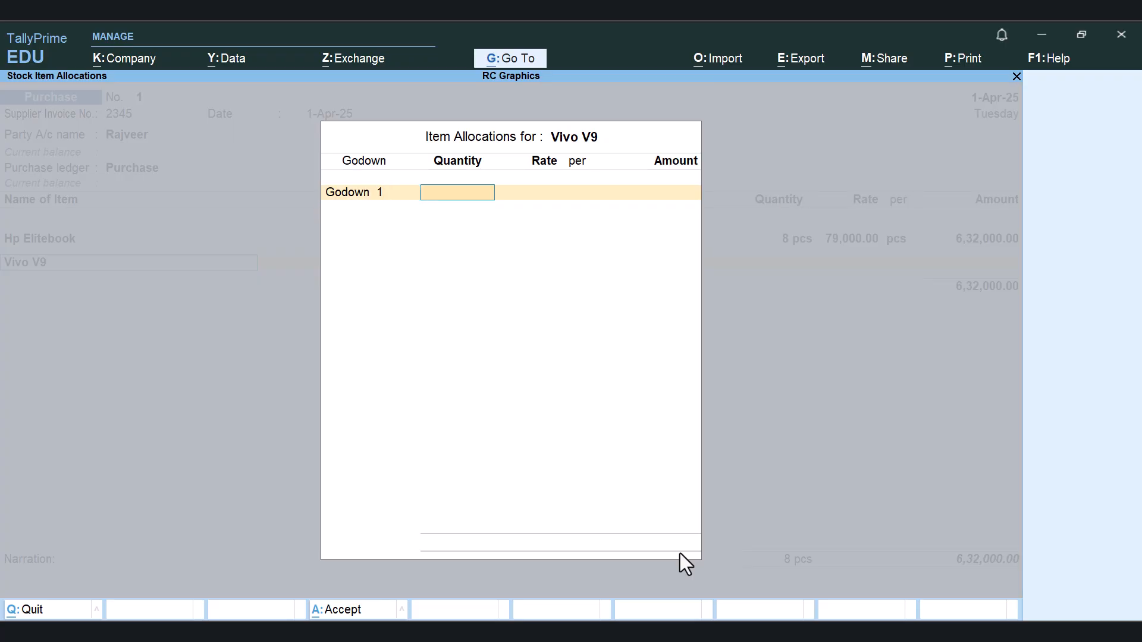
type("5")
key("Return")
key("Return")
key("Return")
key("Return")
key("Return")
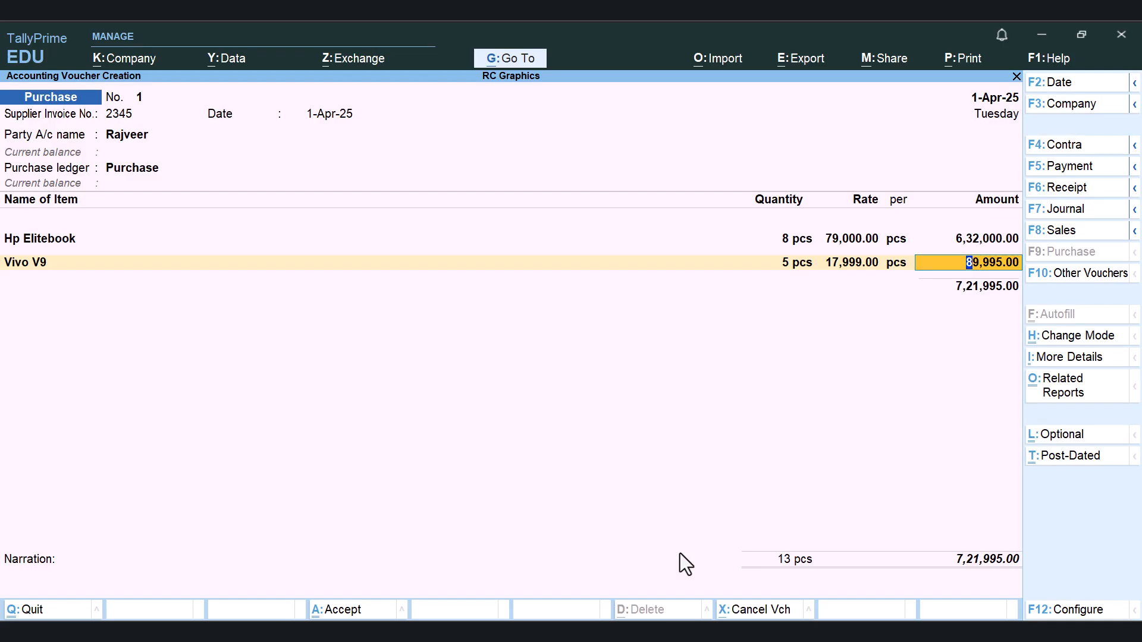
key("Return")
- End the item list and record the supplier's full bill as New Ref 2345 without credit days
key("Return")
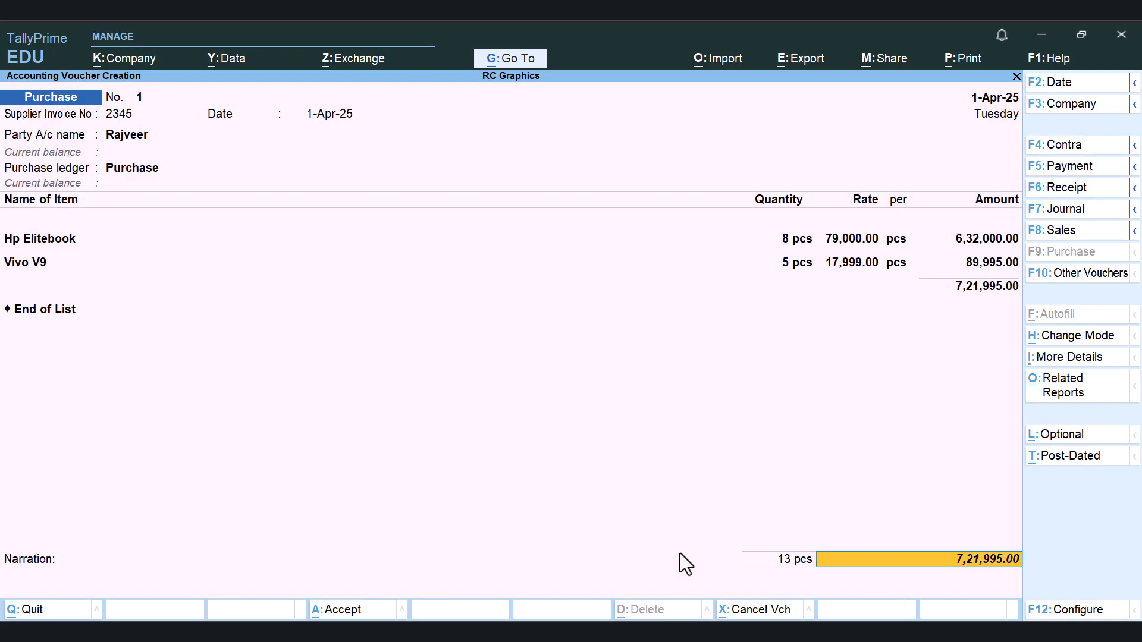
key("Return")
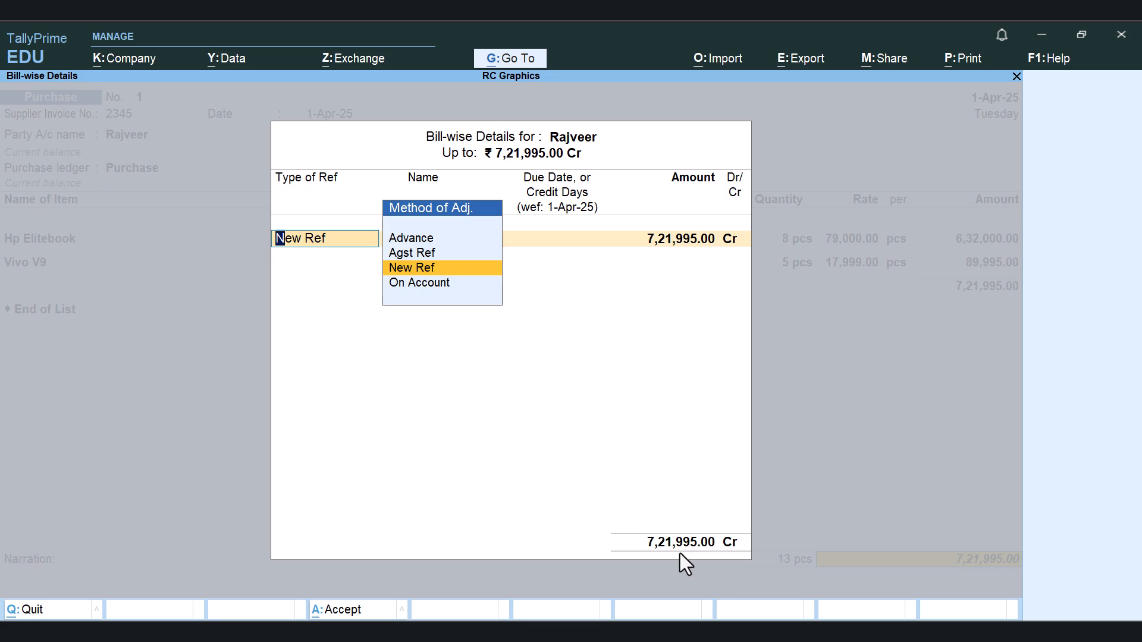
key("Return")
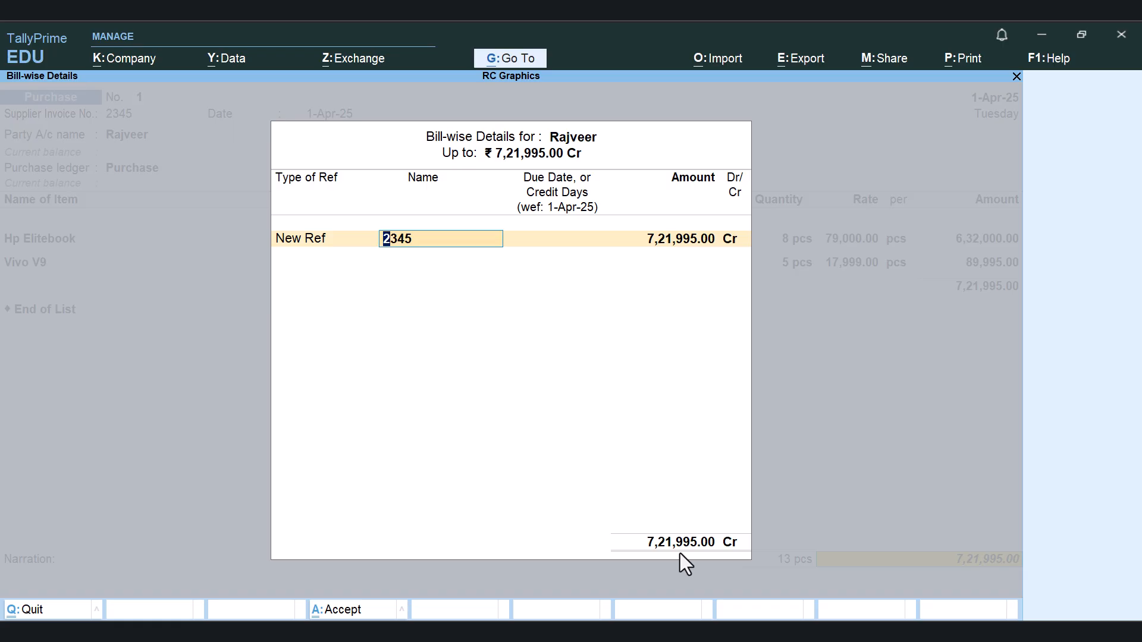
key("Return")
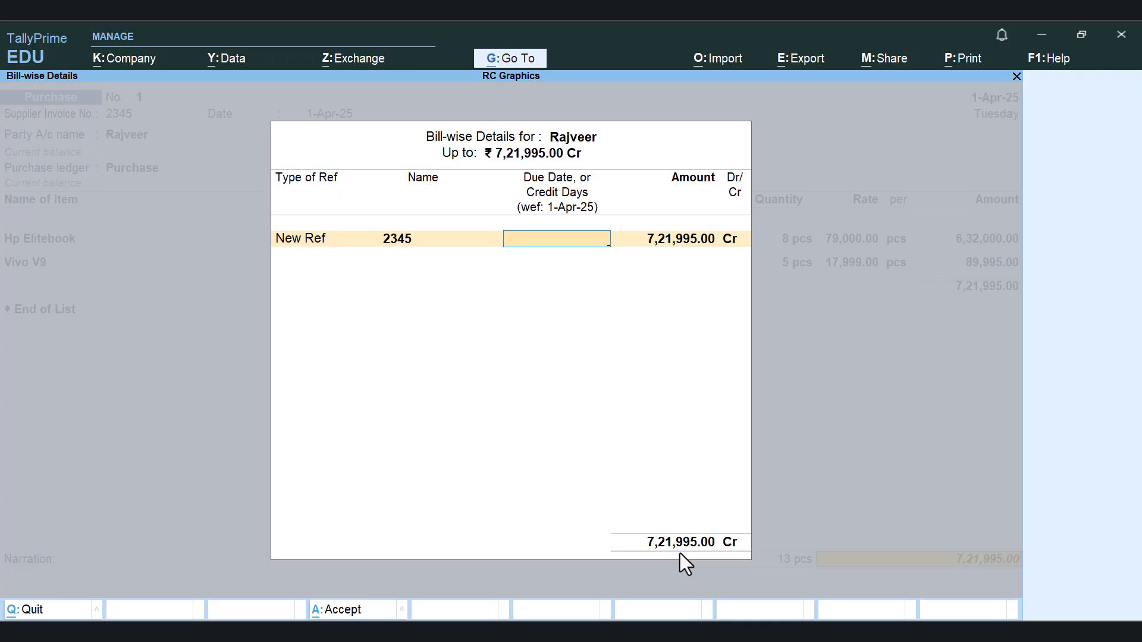
key("Return")
key("Return")
key("Return")
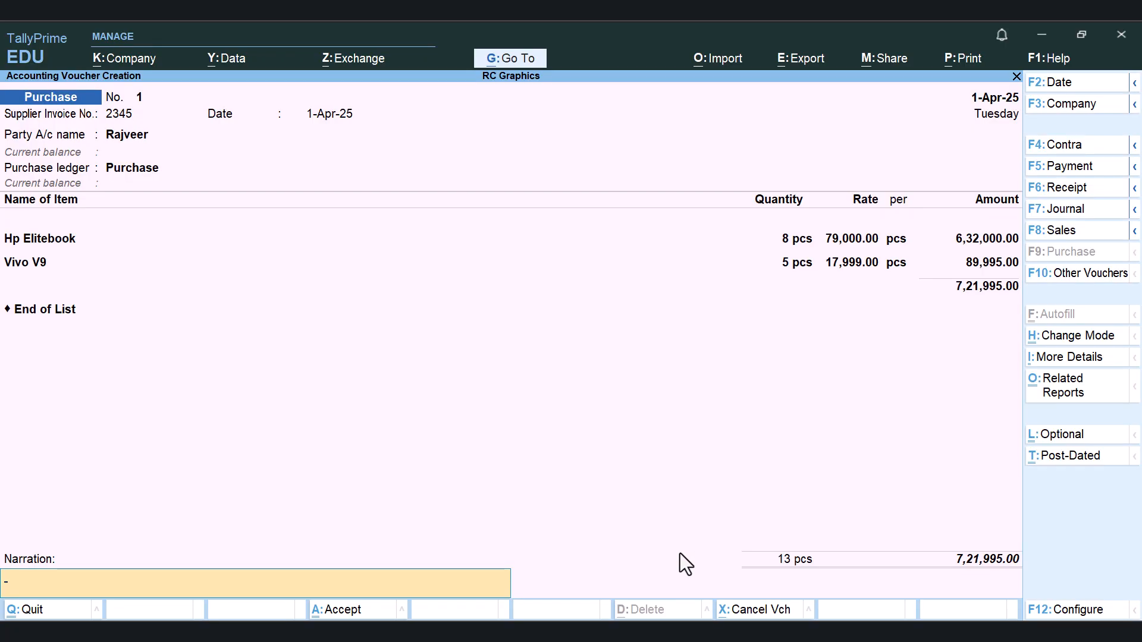
- Save the purchase voucher without a narration and return to the Gateway of Tally
key("Return")
key("Return")
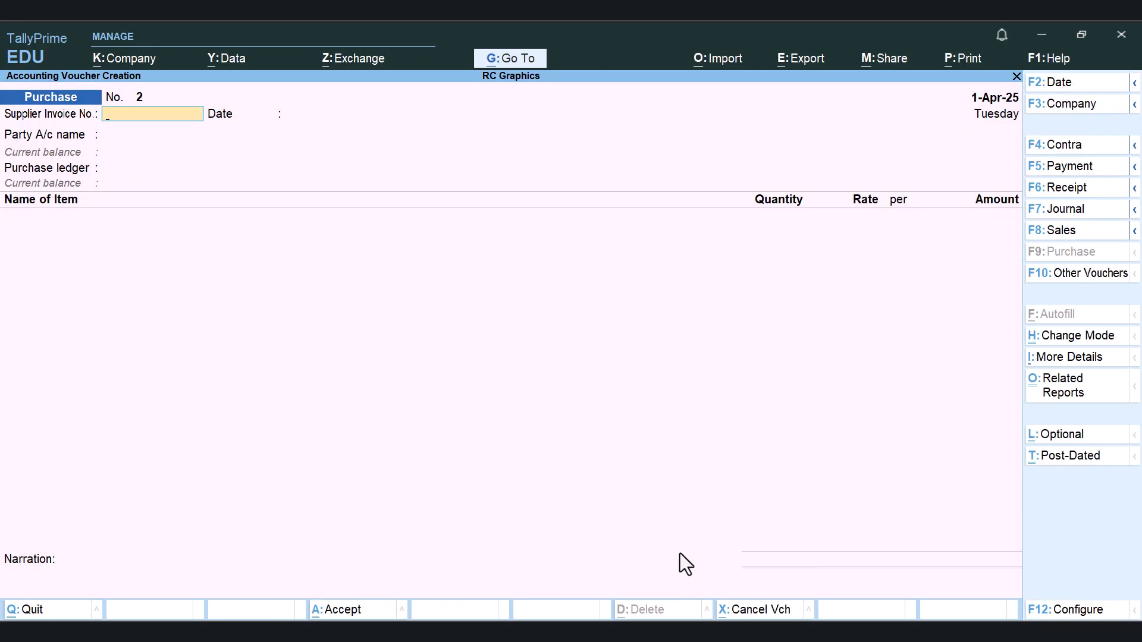
key("Escape")
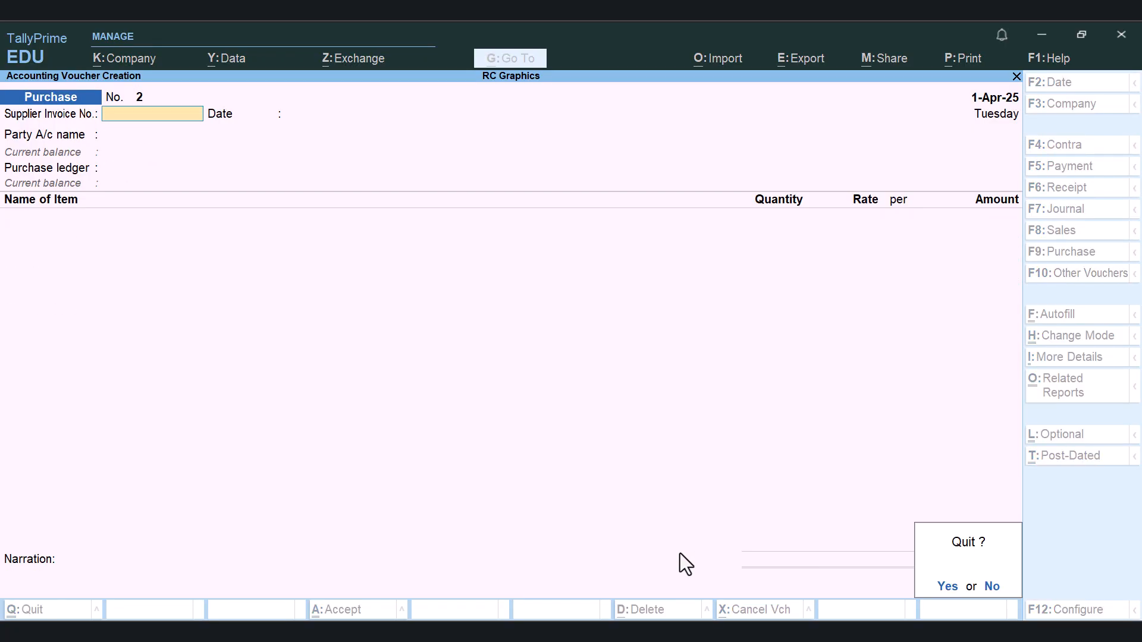
key("Return")
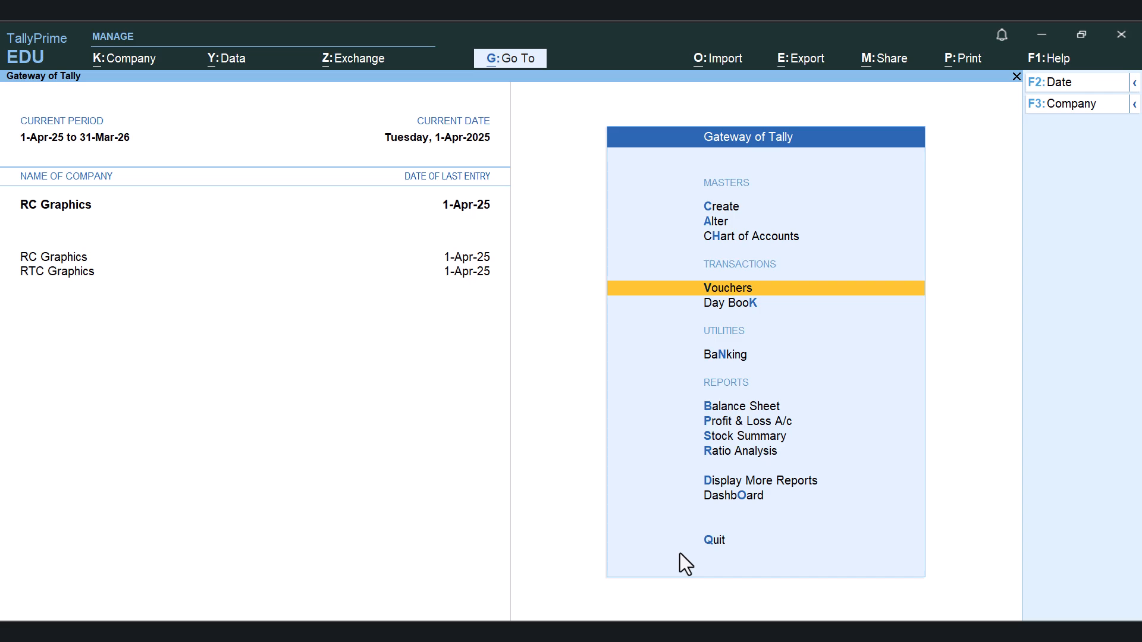
- Open the Statements of Inventory among the additional reports
key("Down")
key("Down")
key("Down")
key("Down")
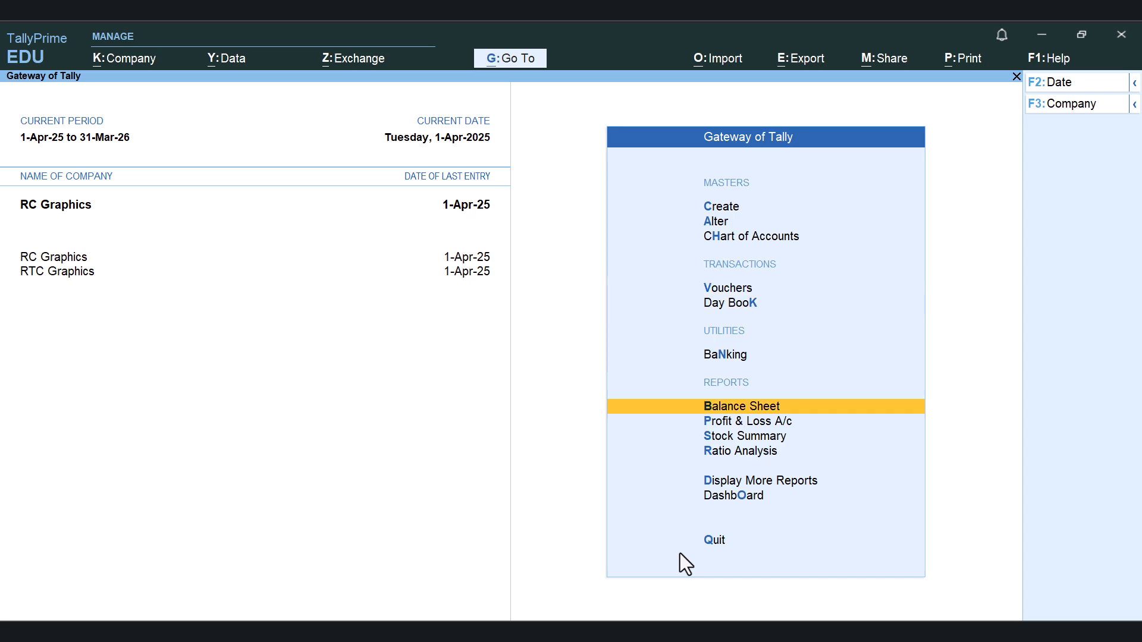
key("Down")
key("Down")
key("Down")
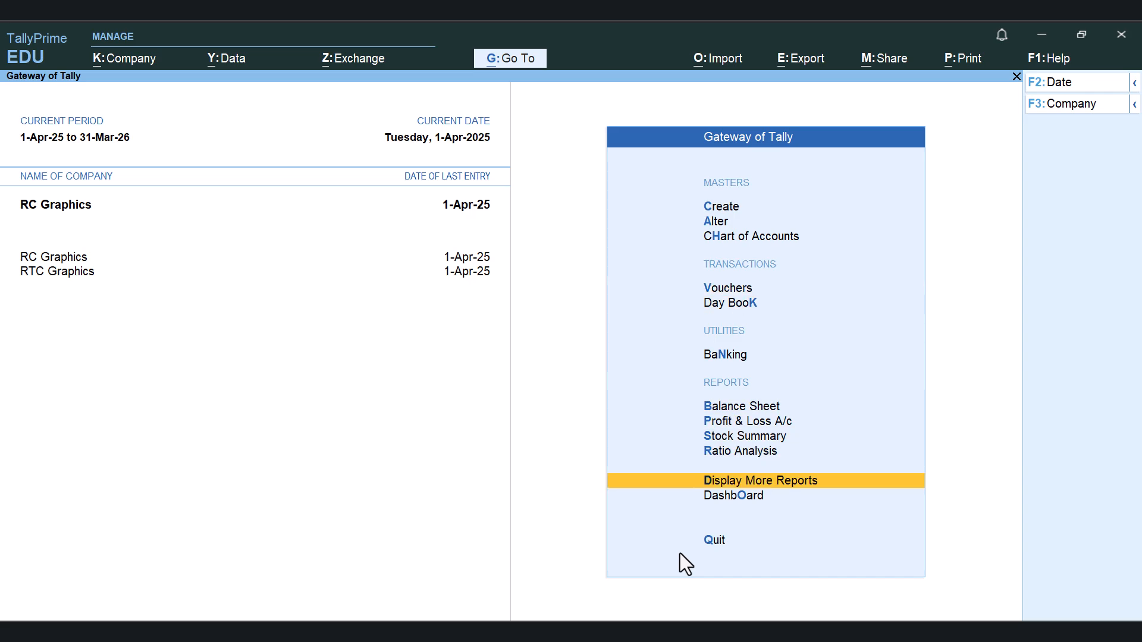
key("Return")
key("Down")
key("Down")
key("Down")
key("Down")
key("Down")
key("Down")
key("Down")
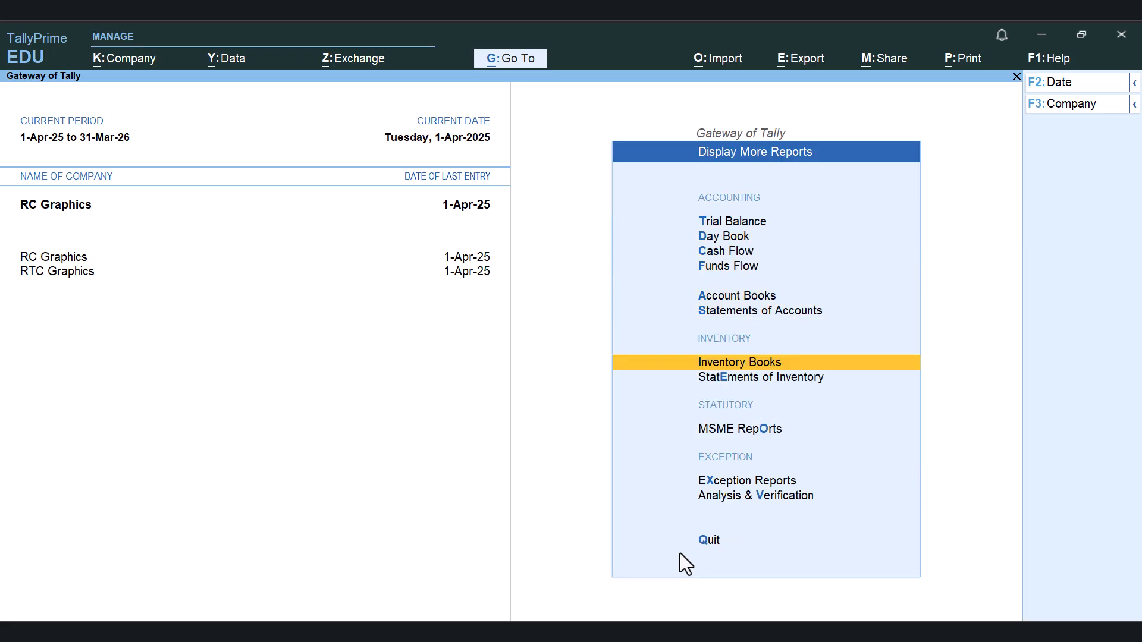
key("Return")
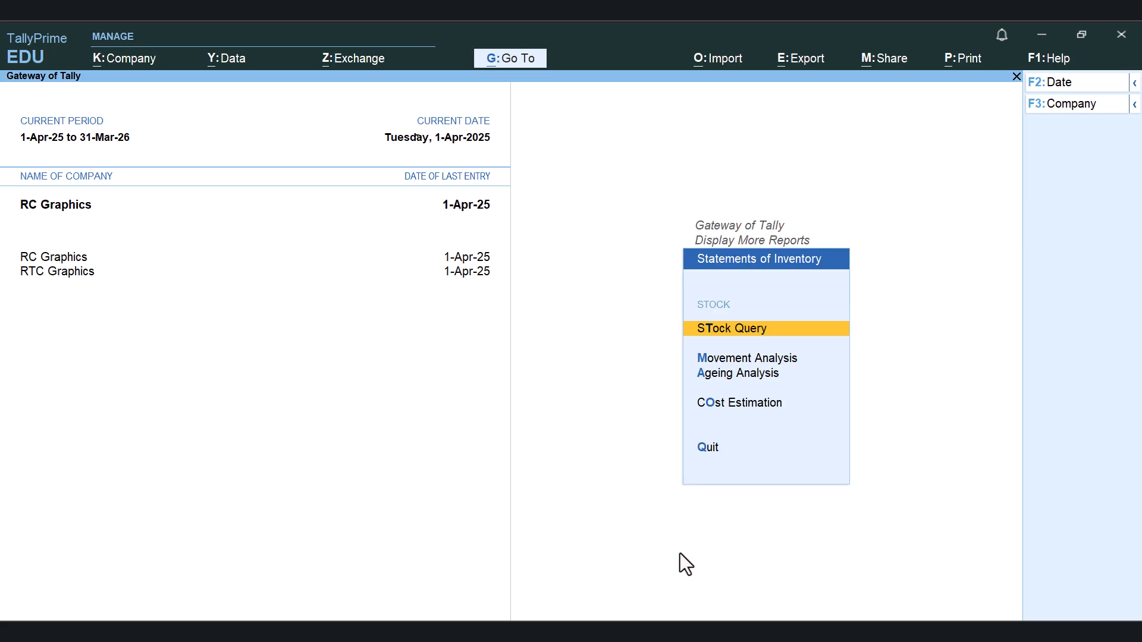
- Open the Stock Query for Hp Elitebook and examine its stock quantities by godown
key("Return")
key("Return")
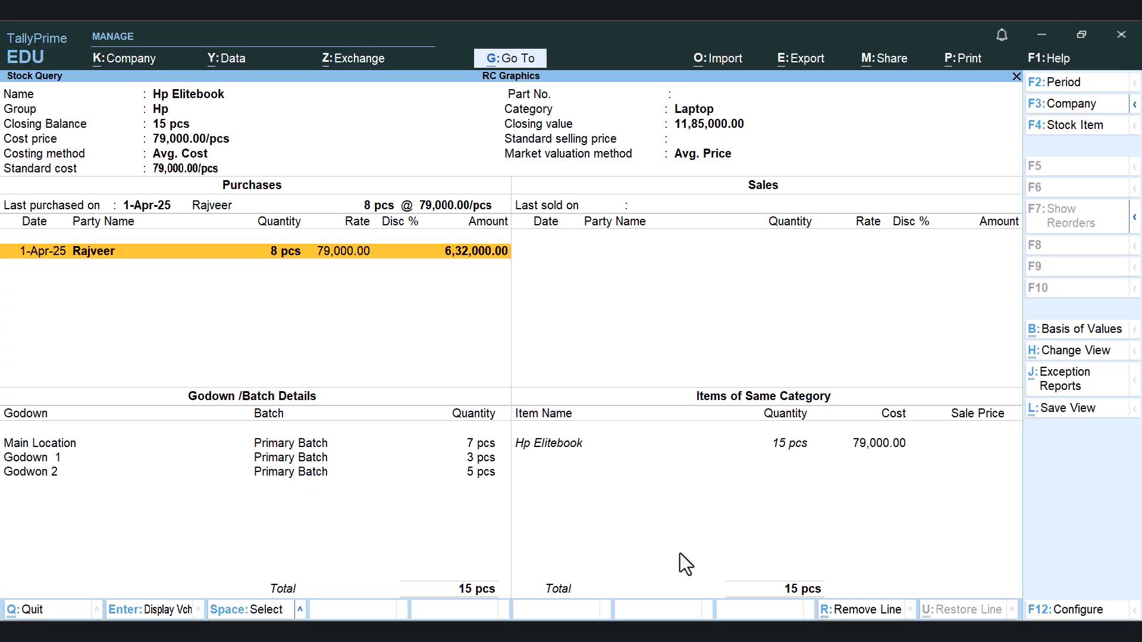
left_click(46, 421)
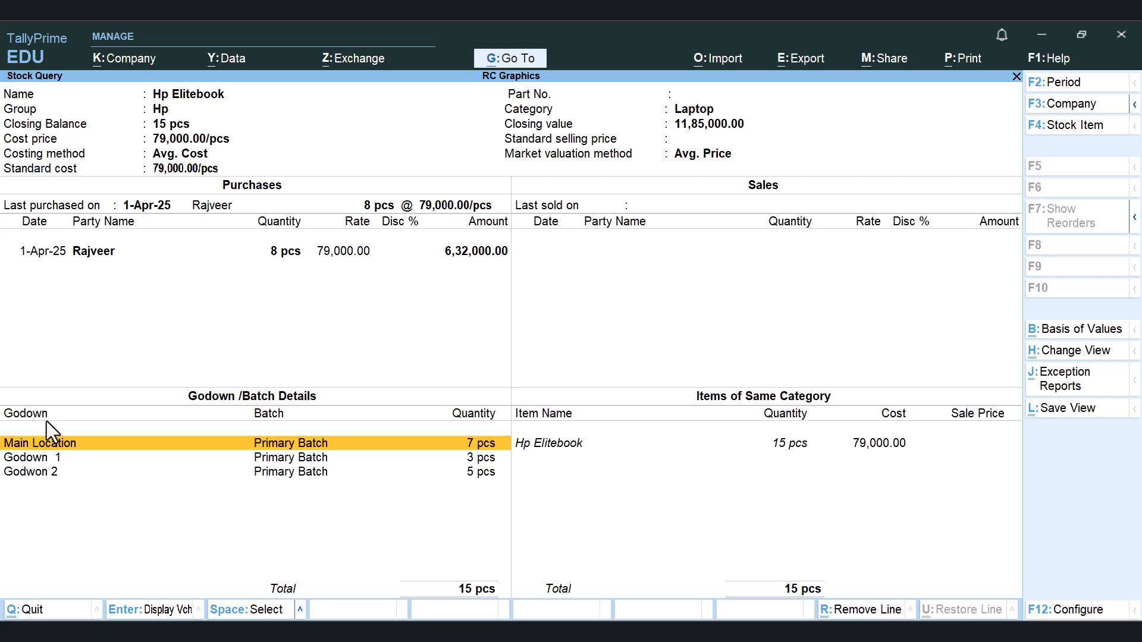
key("Down")
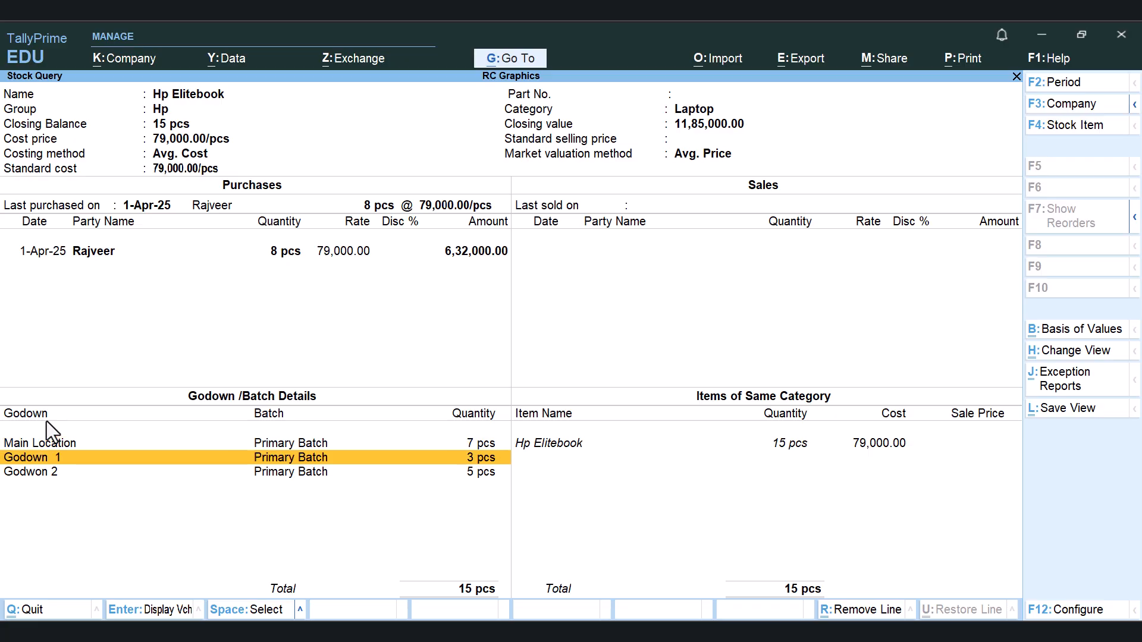
- Finish examining Hp Elitebook's godown quantities, close the Stock Query and return to the Gateway of Tally
key("Down")
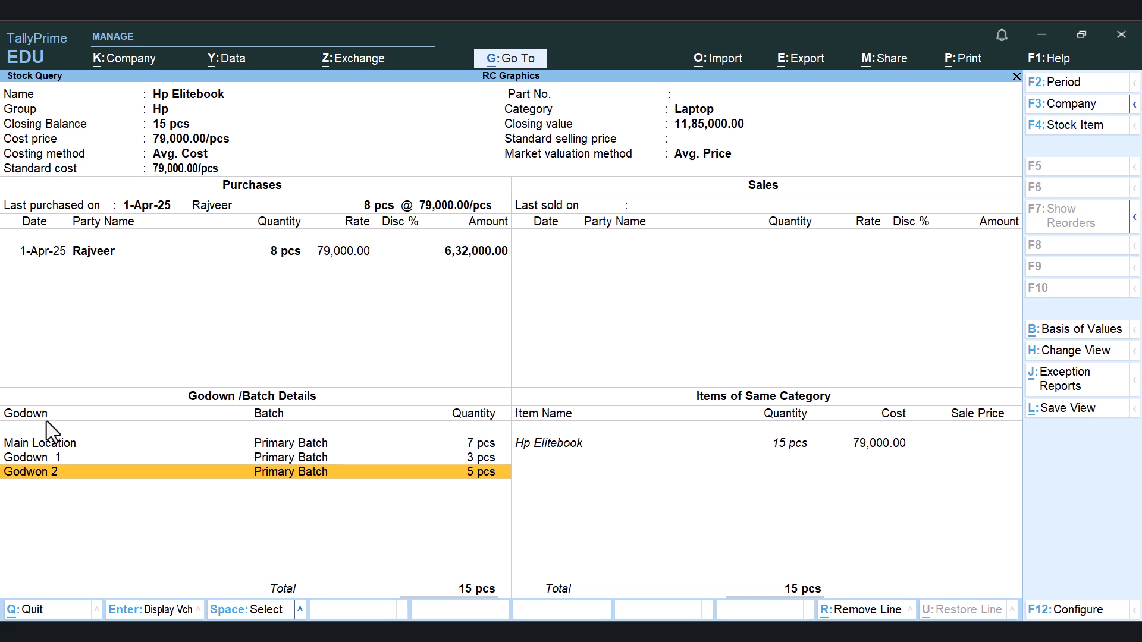
key("Escape")
key("Escape")
key("Escape")
key("Escape")
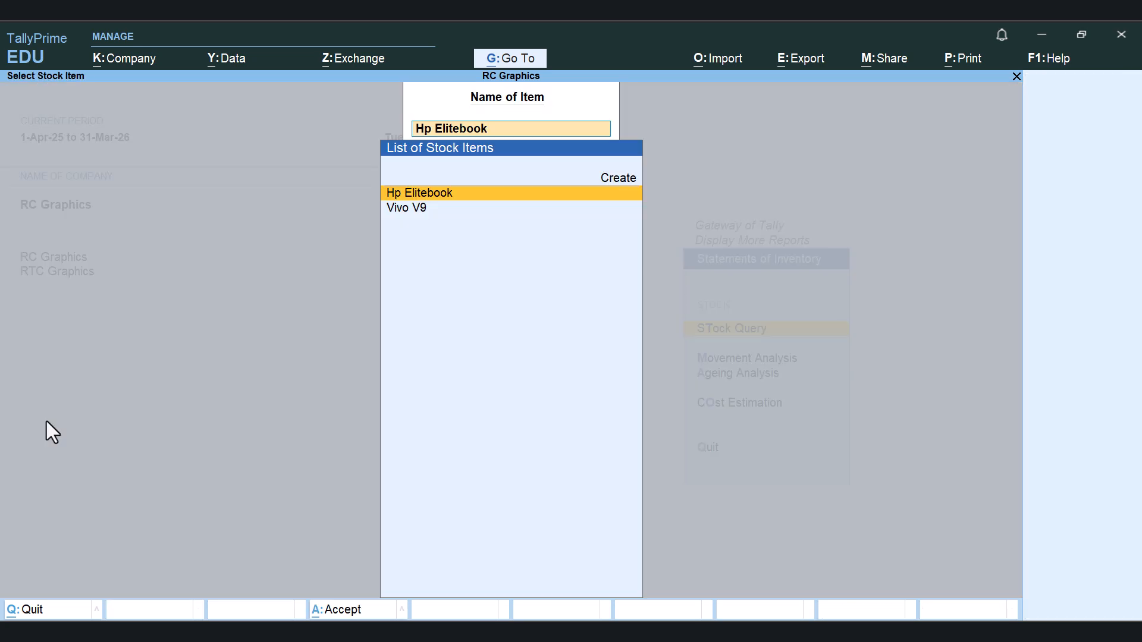
key("Escape")
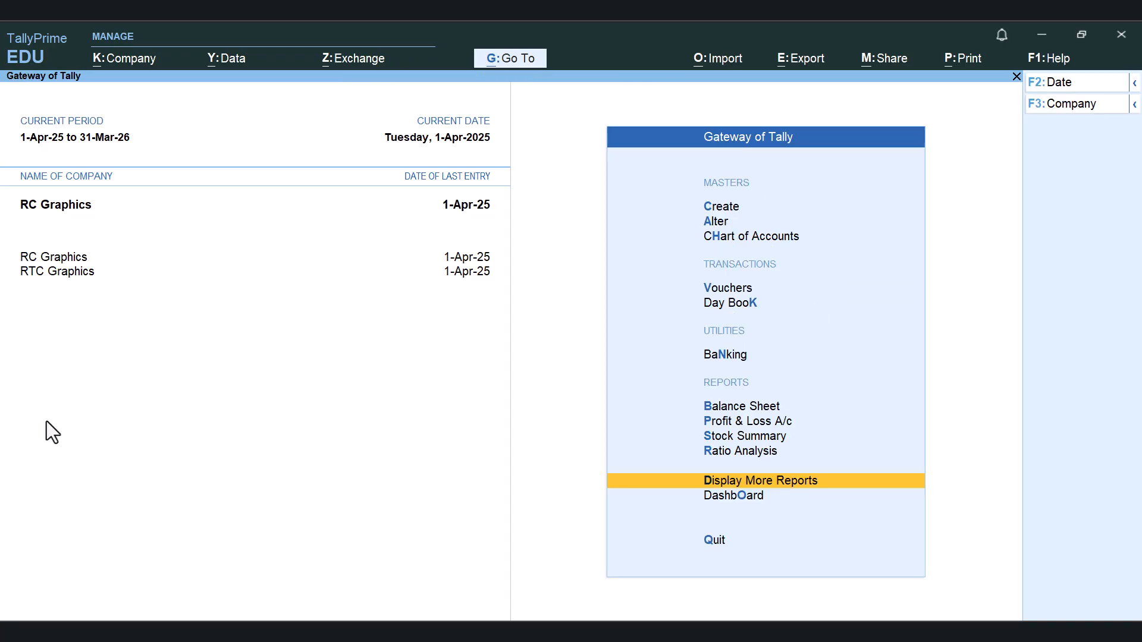
key("Escape")
key("n")
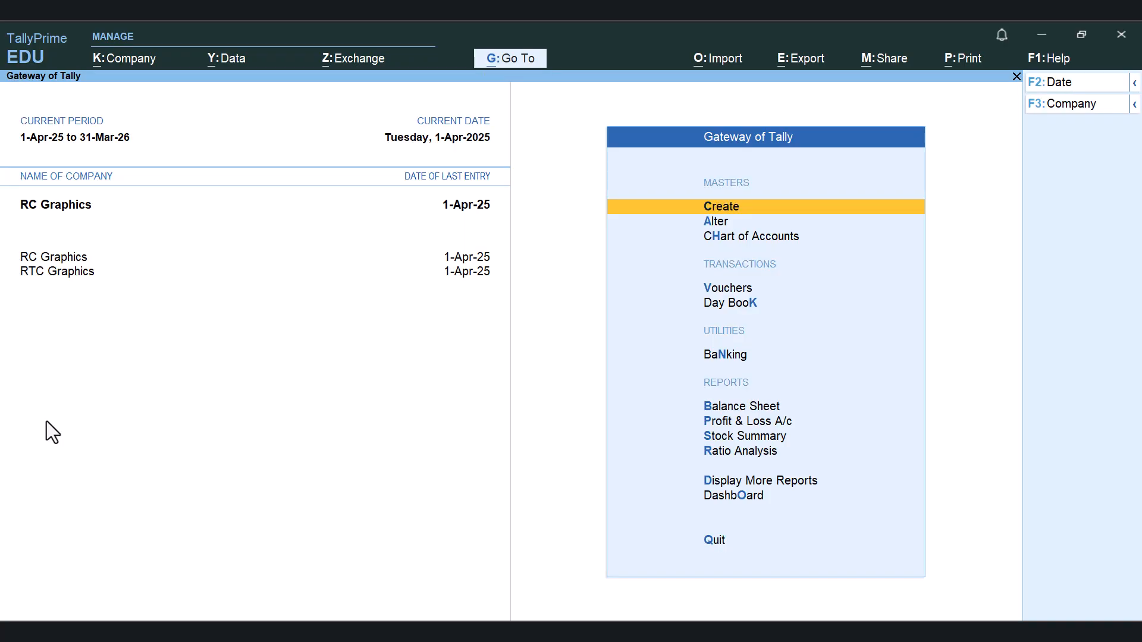
- Open voucher entry from the Gateway of Tally
key("Down")
key("Down")
key("Down")
key("Down")
key("Up")
key("Return")
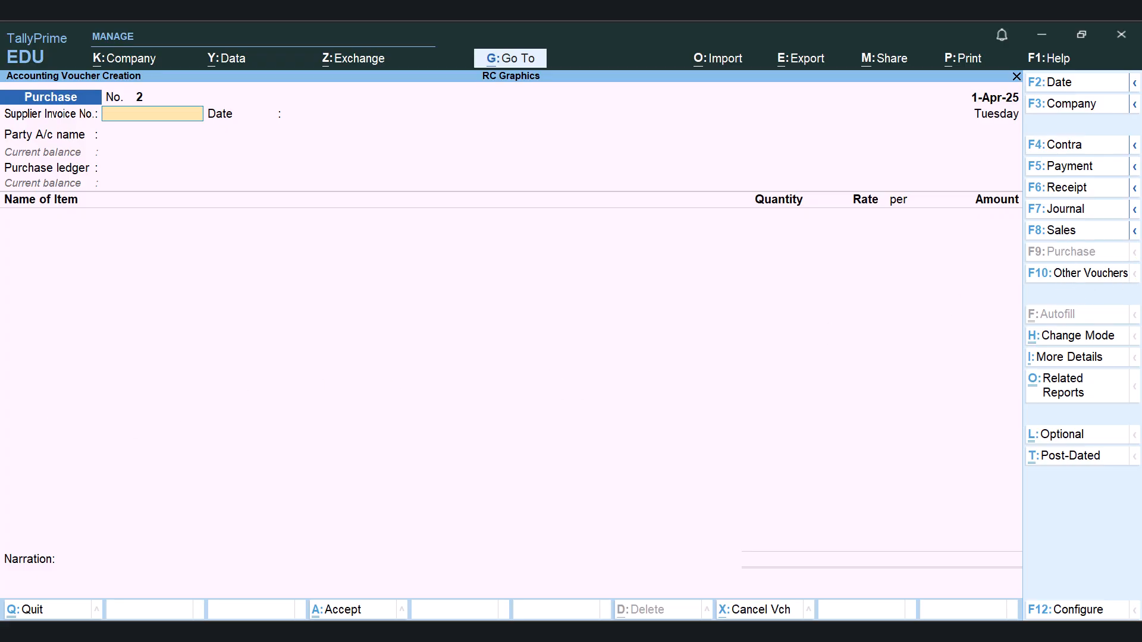
- Change the voucher type from Purchase to the inventory voucher Stock Journal
left_click(1069, 273)
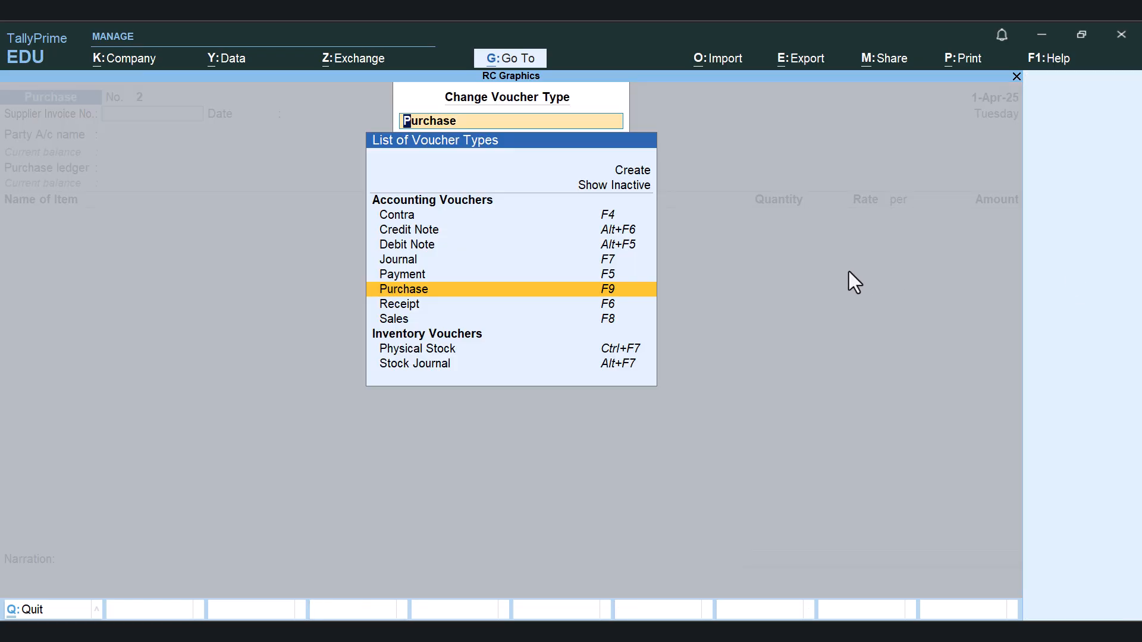
key("Down")
key("Down")
key("Down")
key("Down")
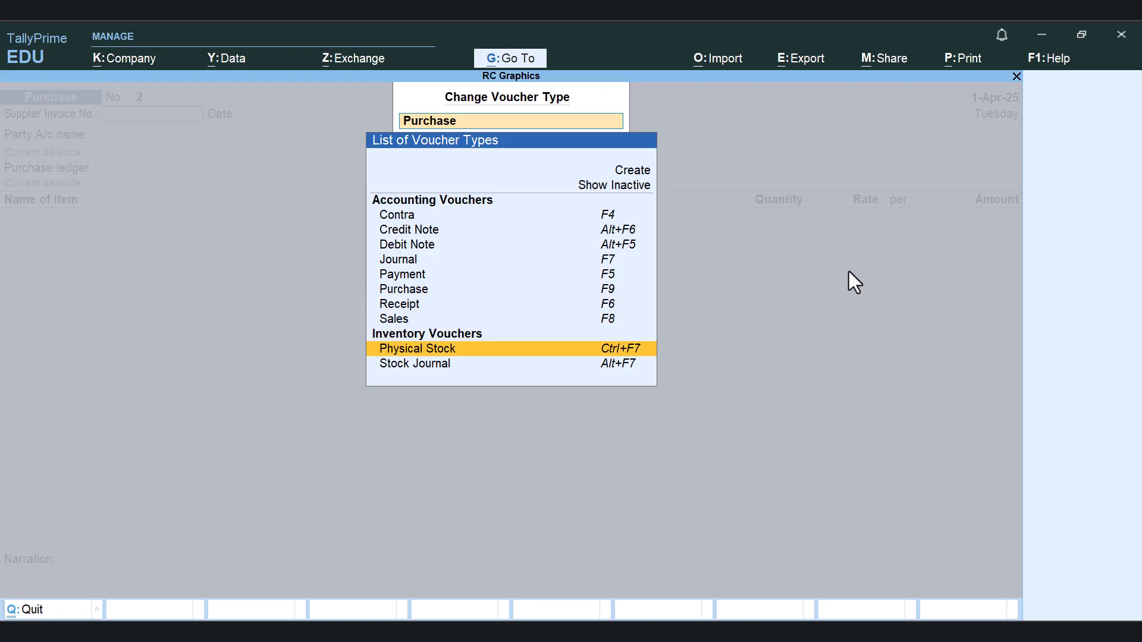
key("Return")
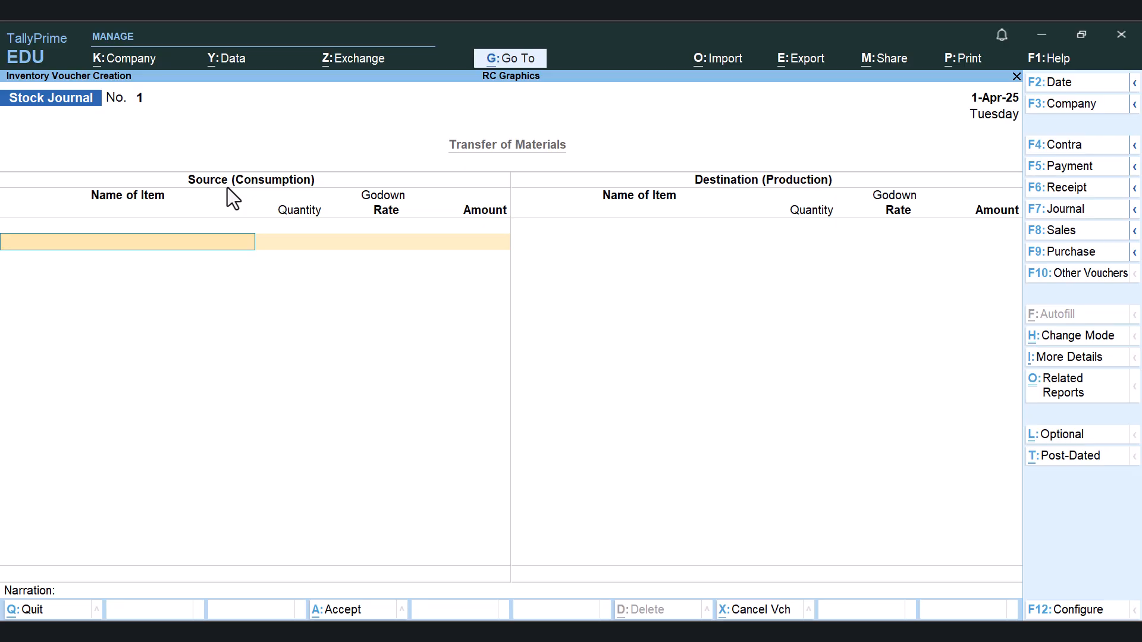
- Enter Hp Elitebook as a source item from Godwon 2 with quantity 3 pcs, keeping the default rate and amount
type("Hp")
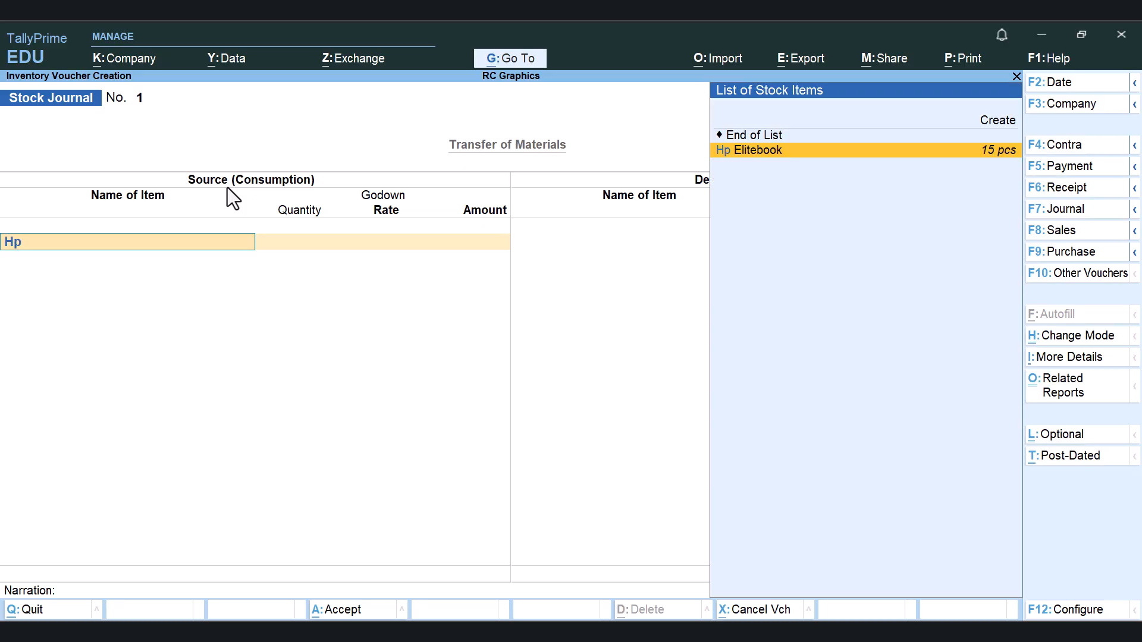
key("Return")
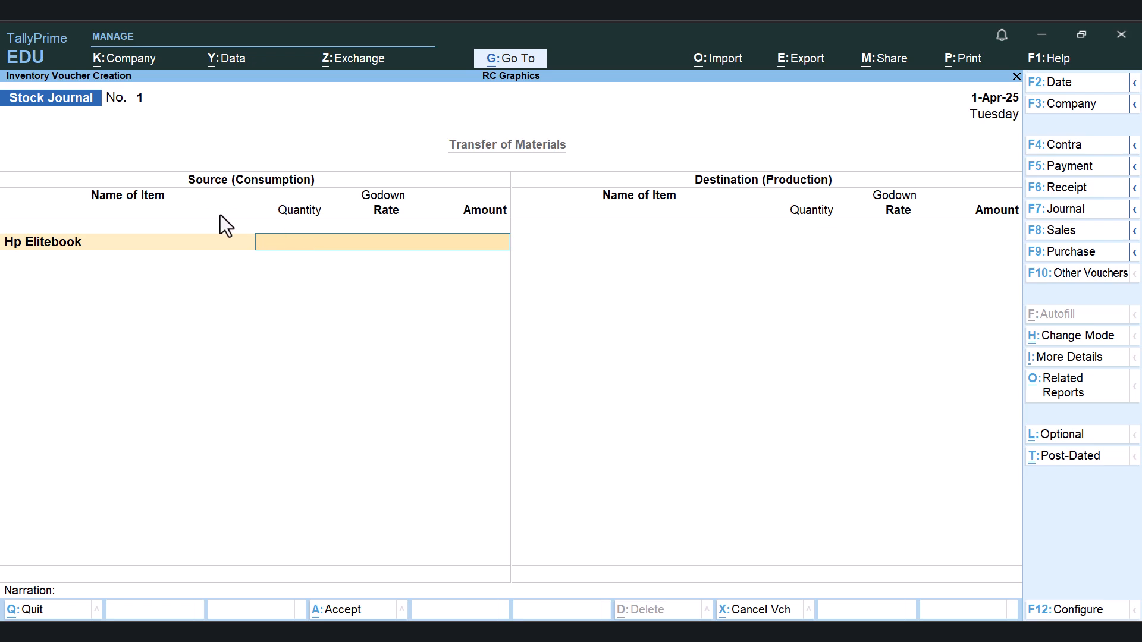
type("Go")
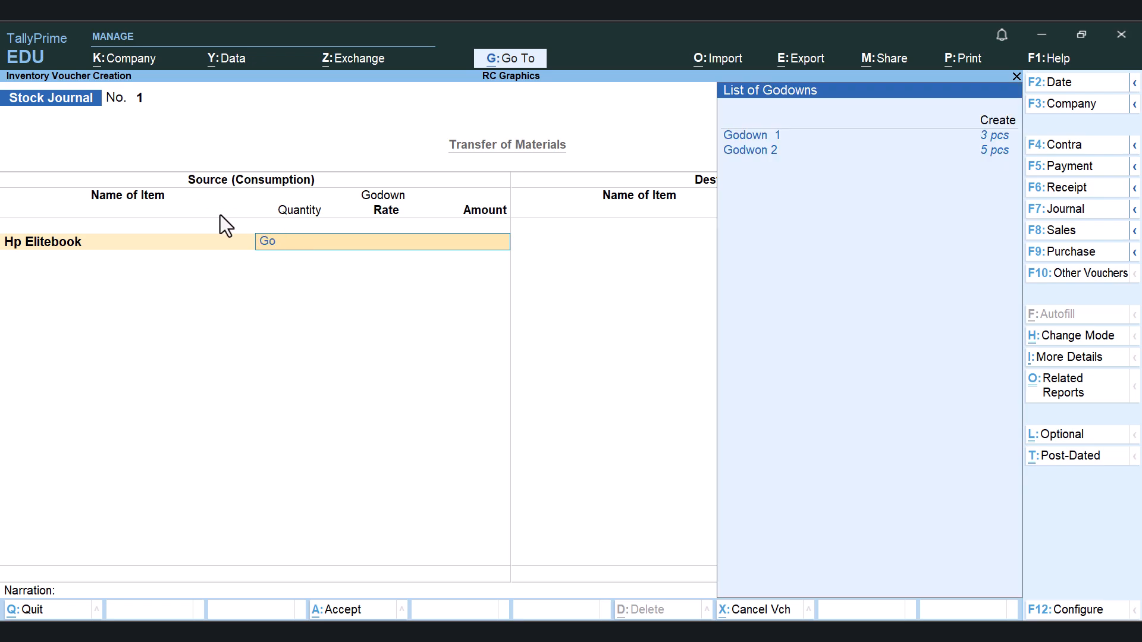
key("Down")
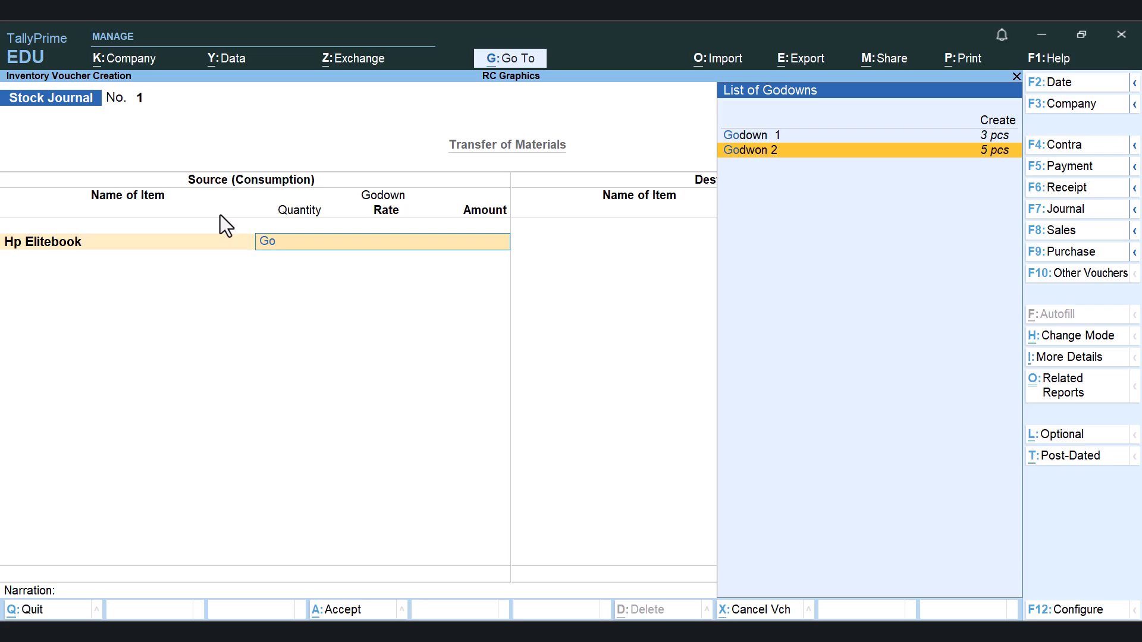
key("Return")
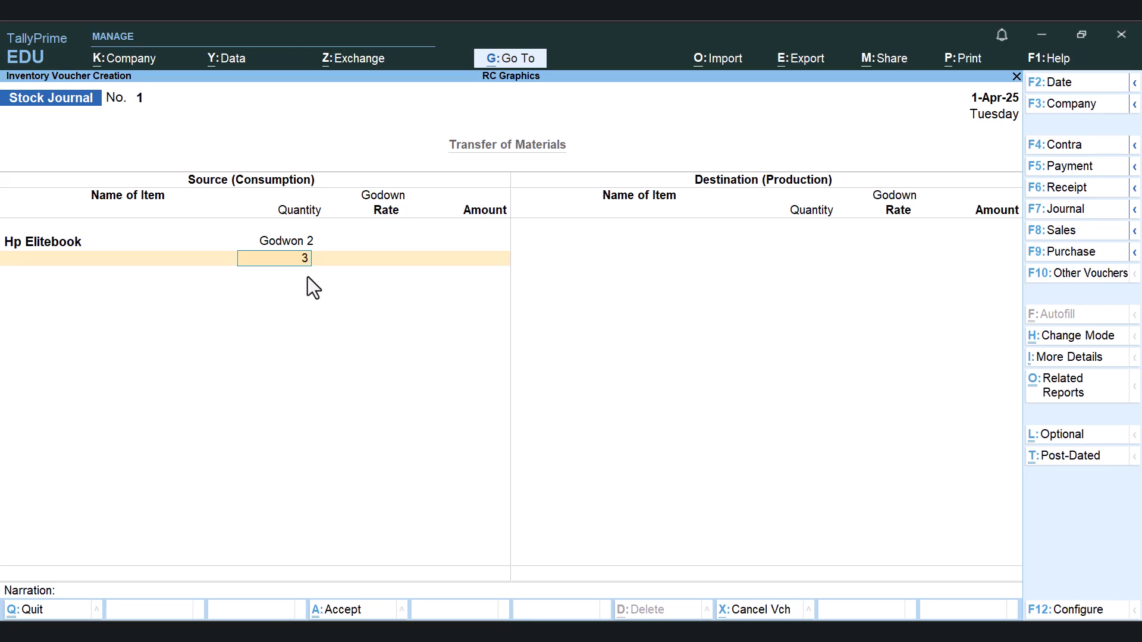
key("Return")
key("Return")
key("Return")
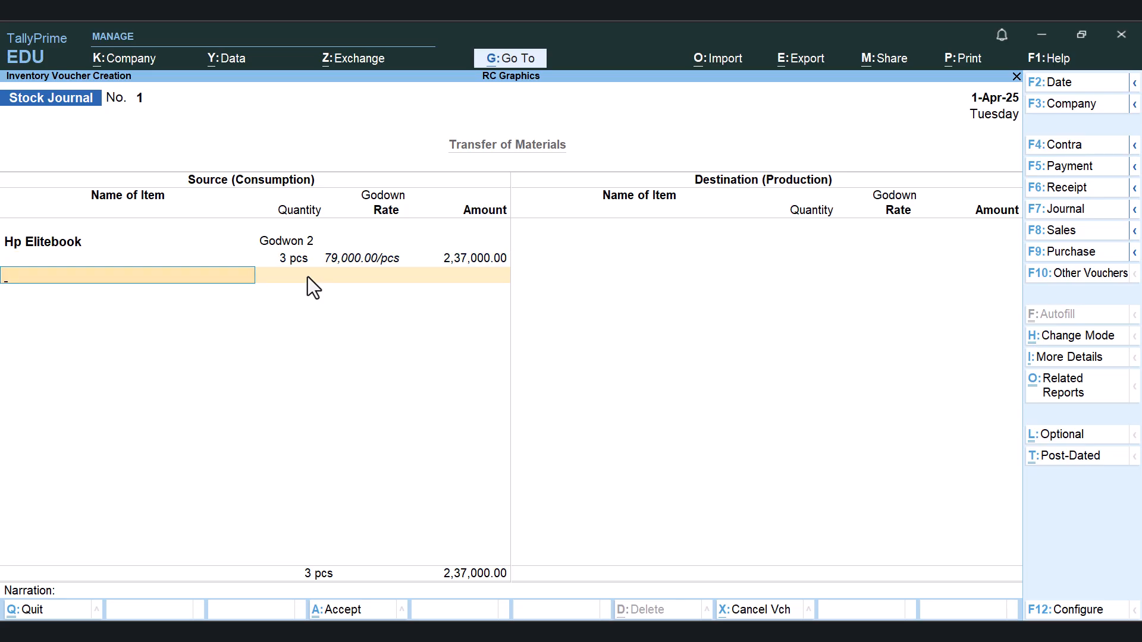
- Add Vivo V9 as a source item from Godown 1 with quantity 2 pcs at the default rate and end the source list
type("V")
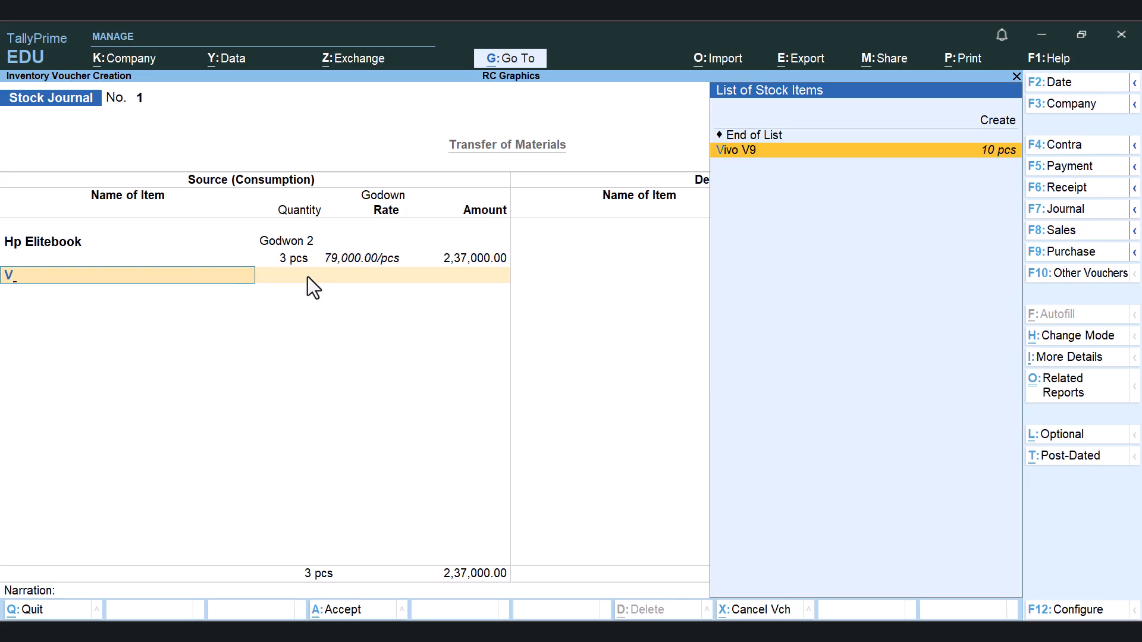
key("Return")
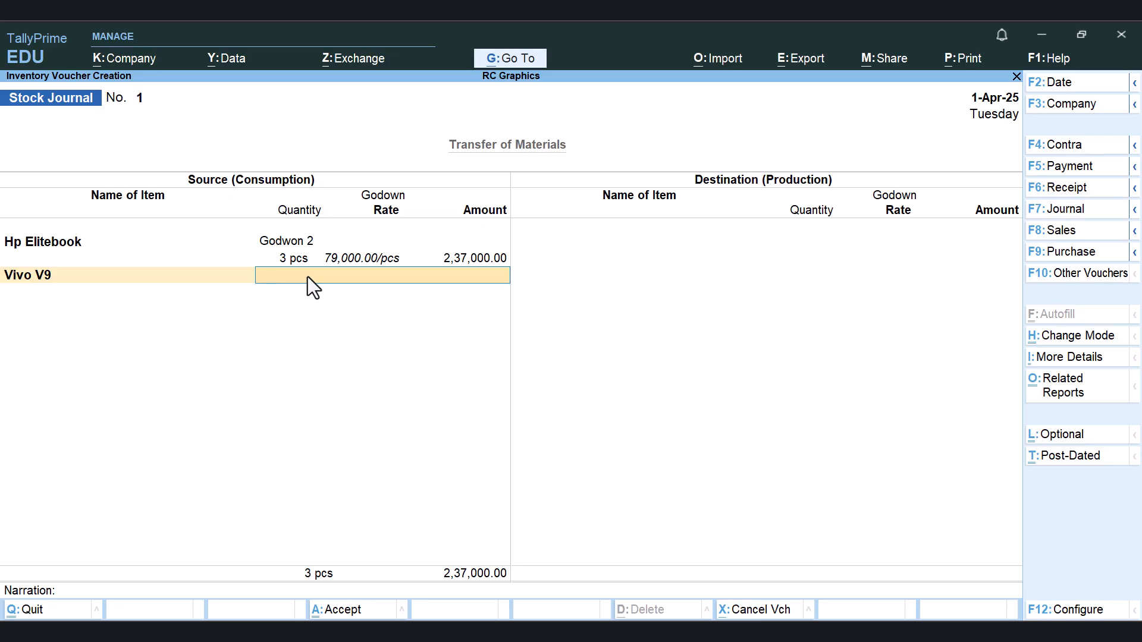
type("G")
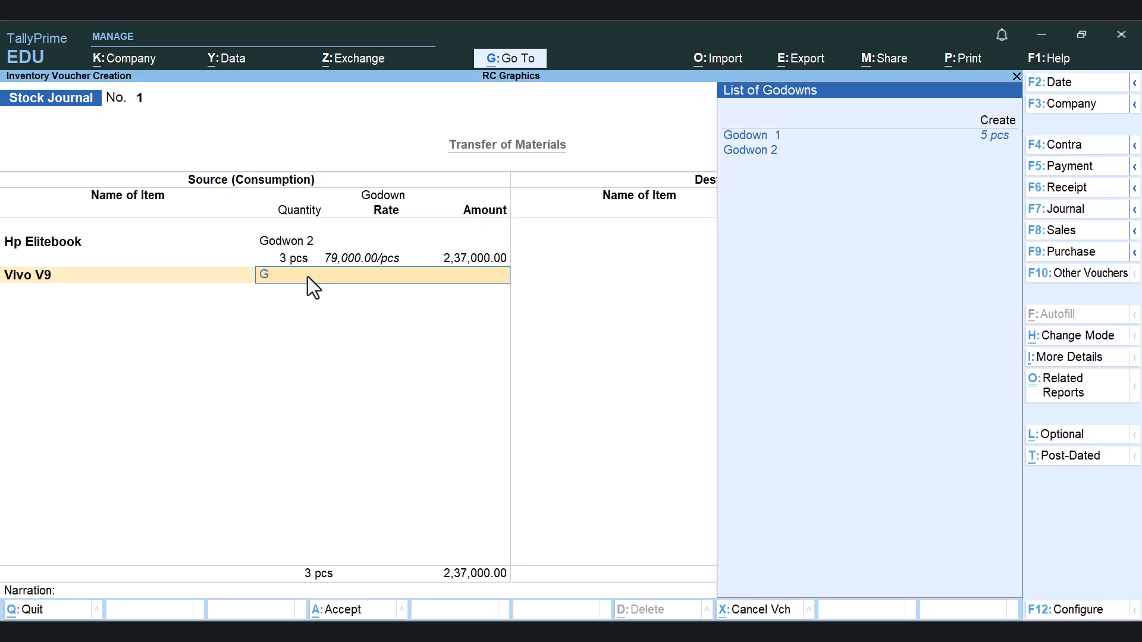
key("Down")
key("Return")
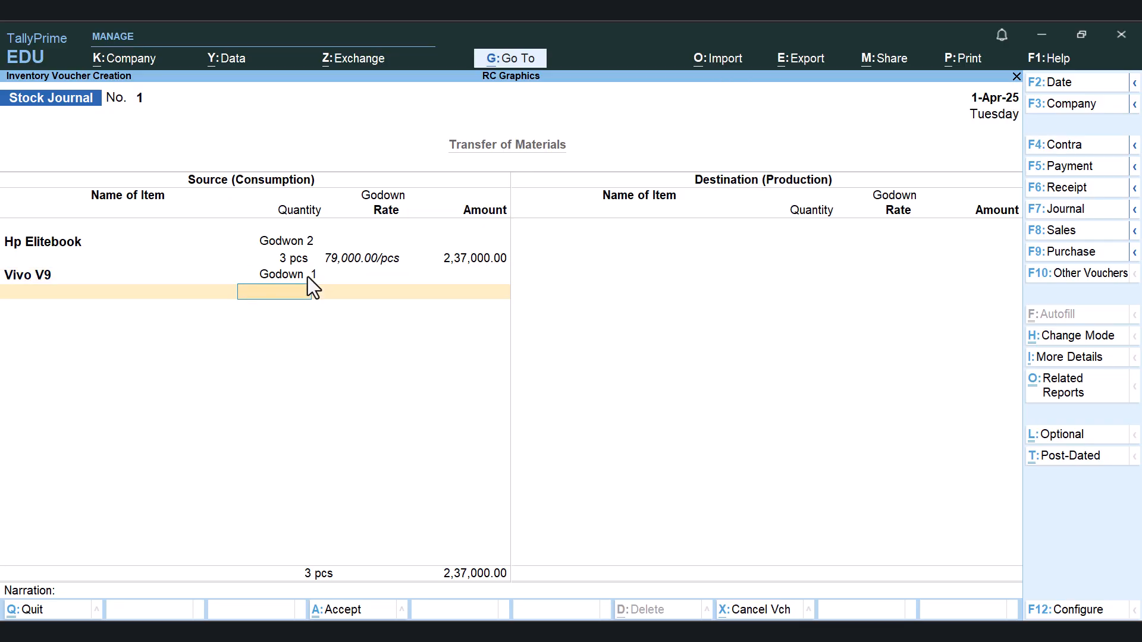
type("2")
key("Return")
key("Return")
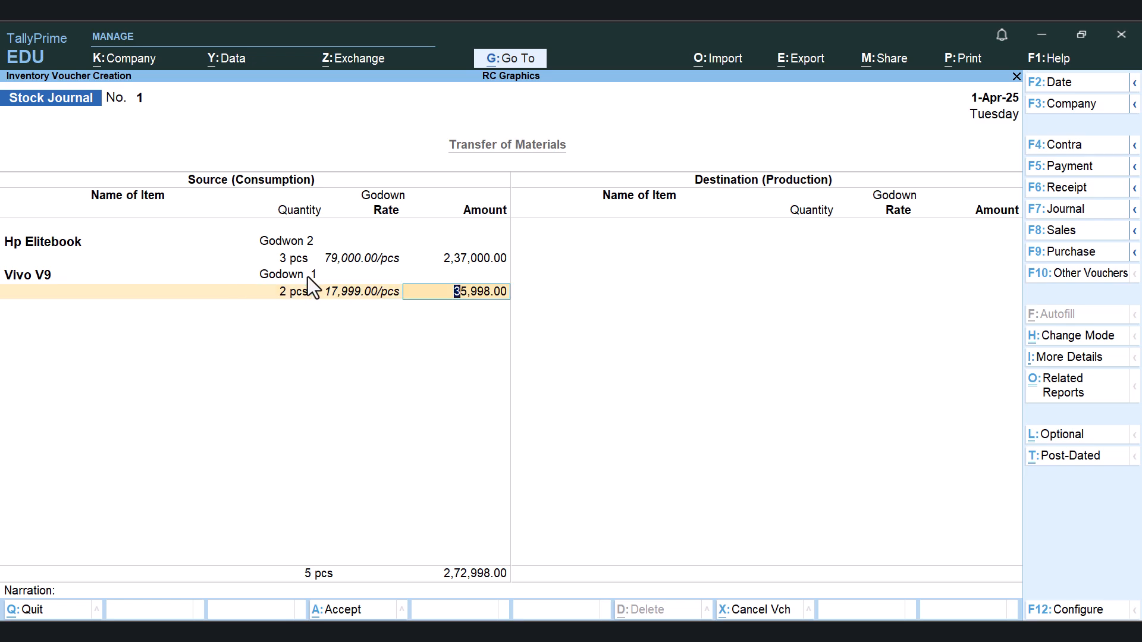
key("Return")
key("Return")
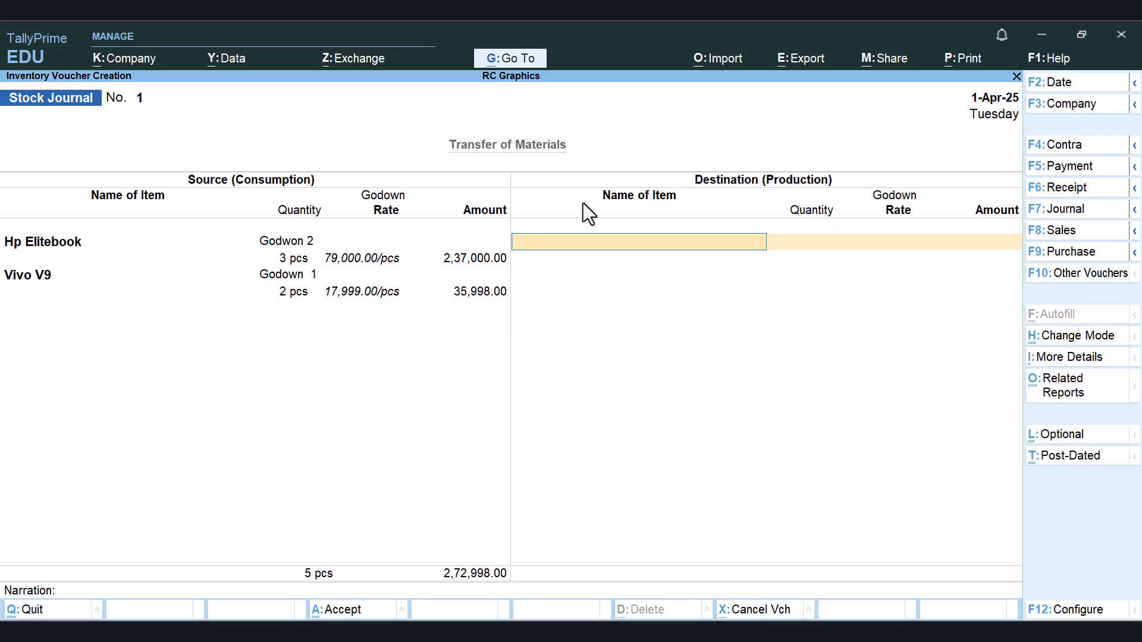
- Enter Hp Elitebook as a destination item in Main Location with quantity 3 pcs, accepting the default rate and amount
type("Hp")
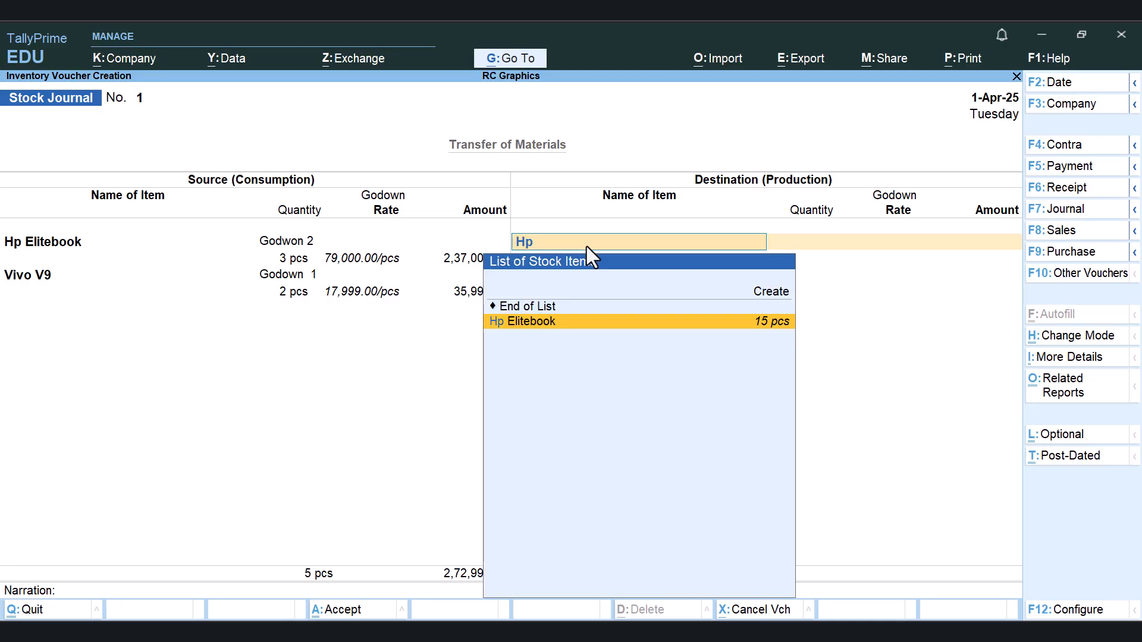
key("Return")
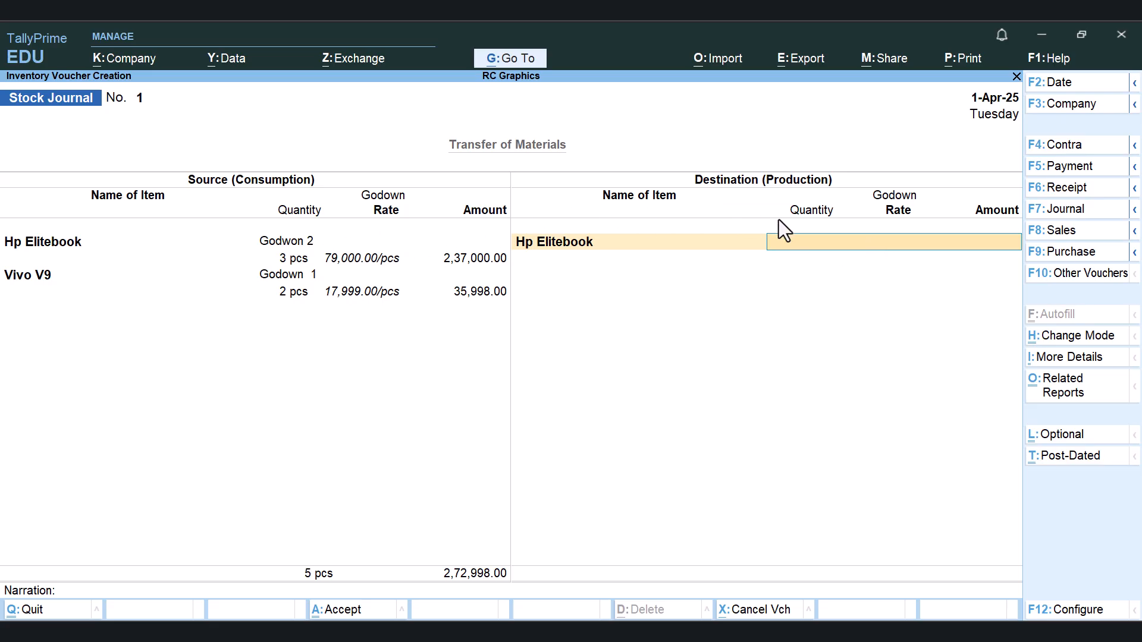
type("M")
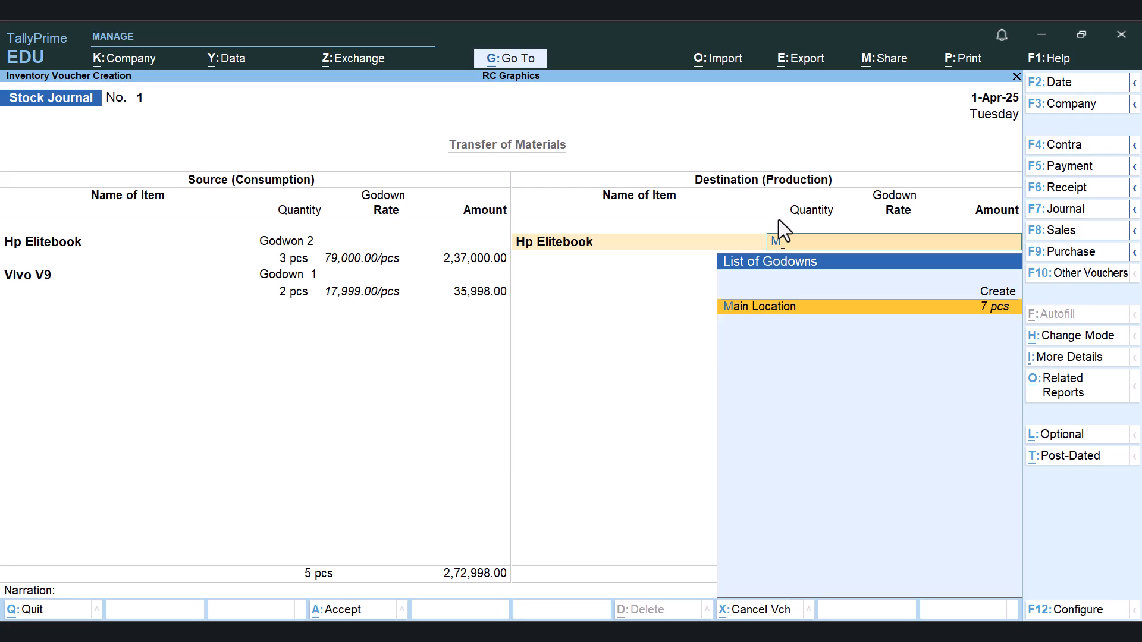
key("Return")
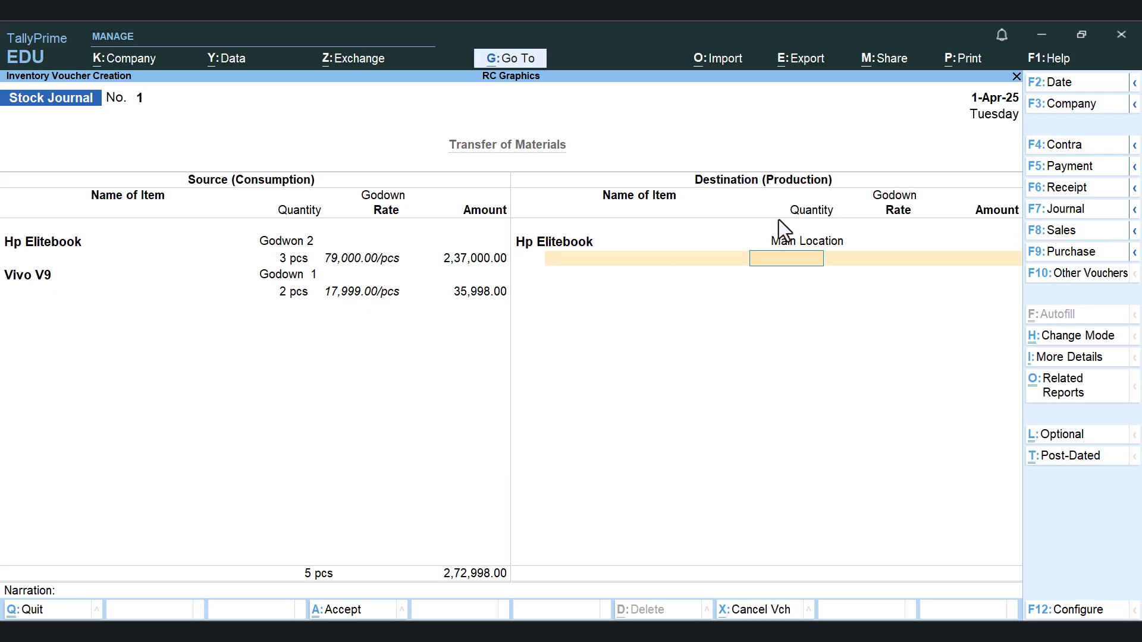
type("3")
key("Return")
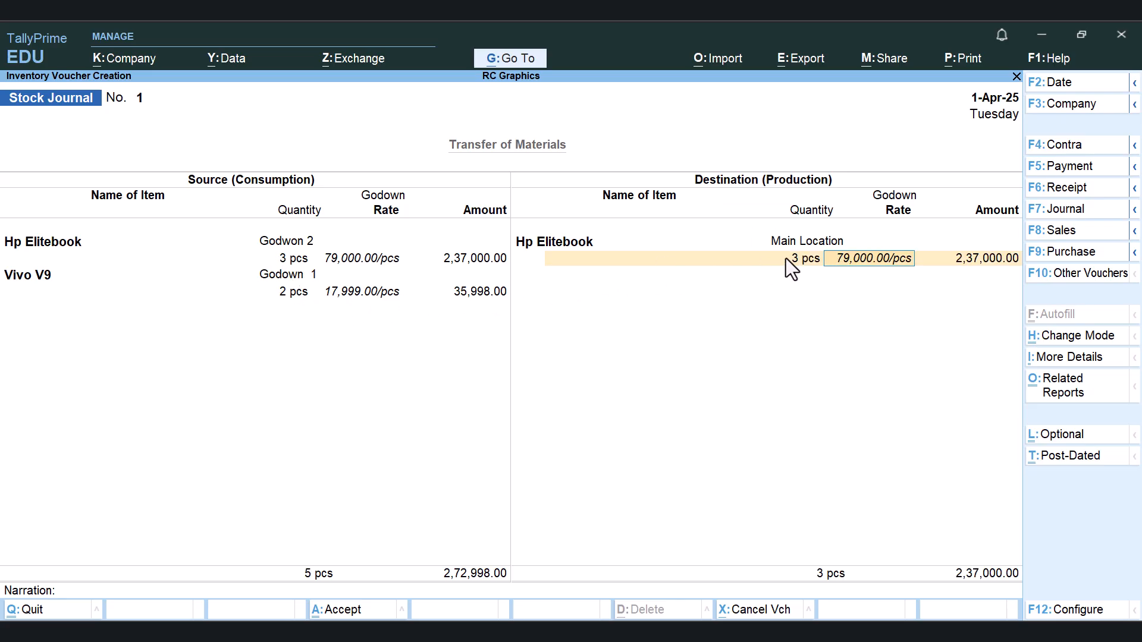
key("Return")
key("Return")
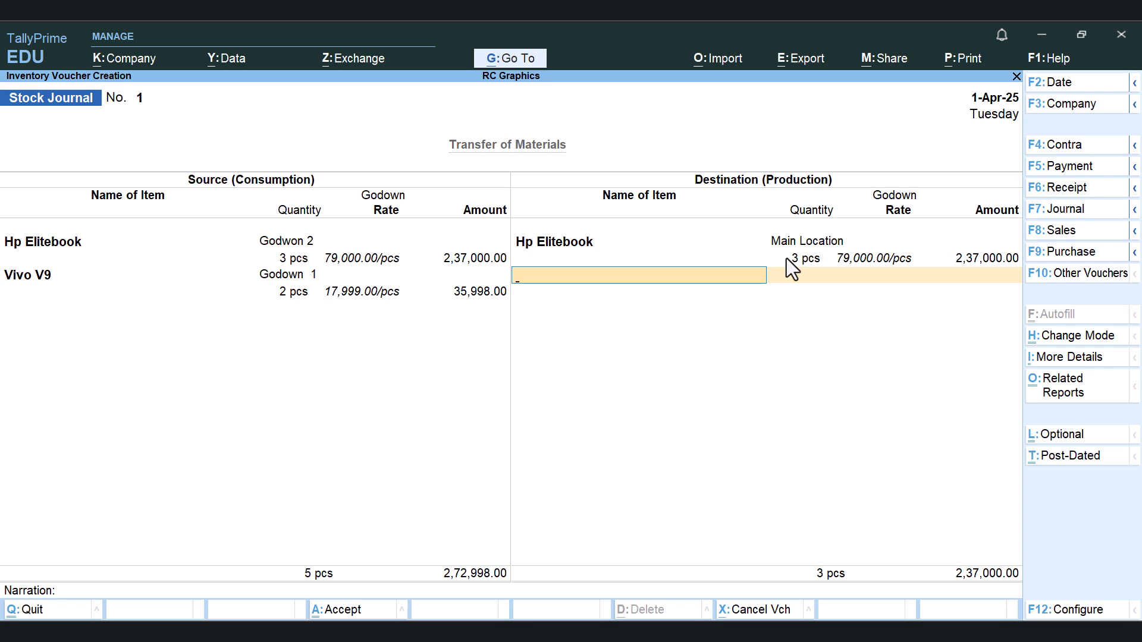
- Add Vivo V9 as a destination item in Main Location with quantity 2 pcs at the default rate and end the destination list
type("V")
key("Return")
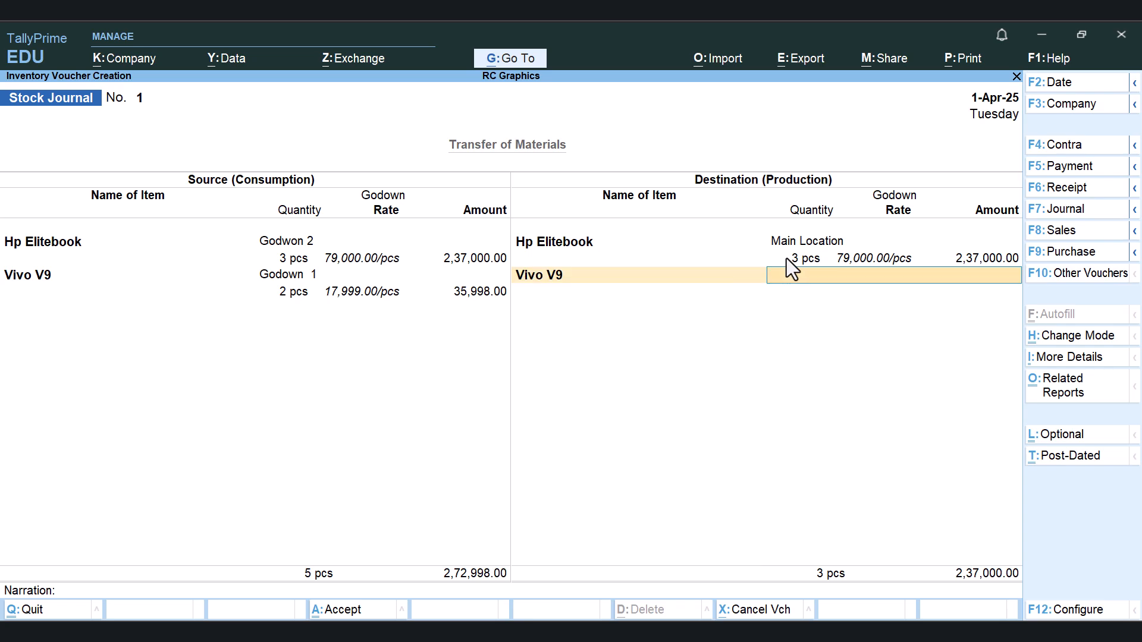
type("M")
key("Return")
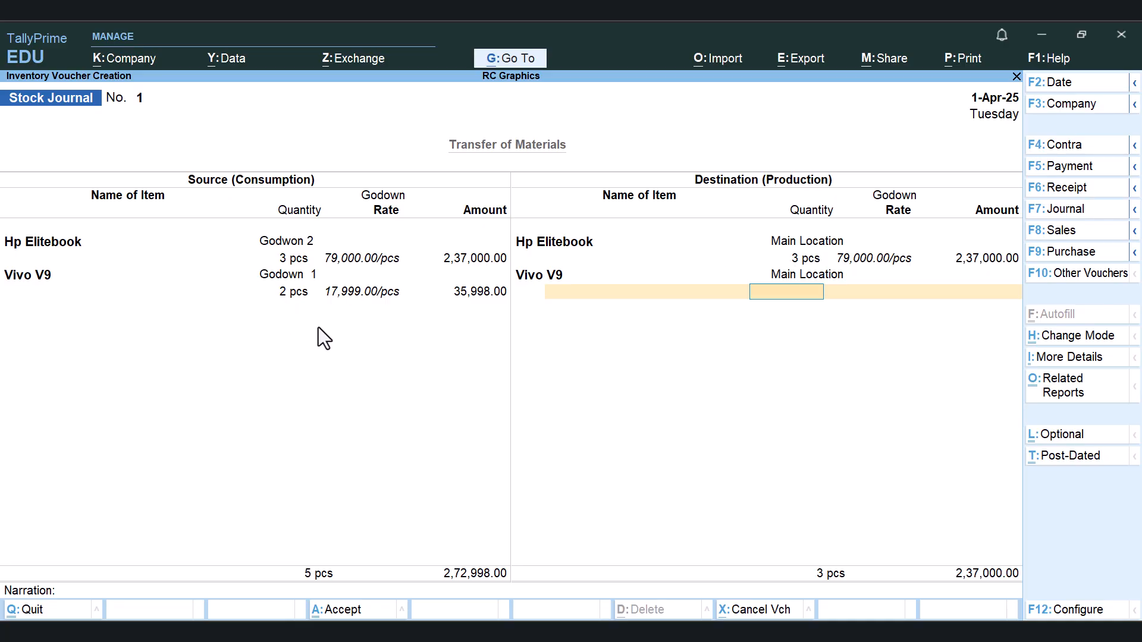
type("2")
key("Return")
key("Return")
key("Return")
key("Return")
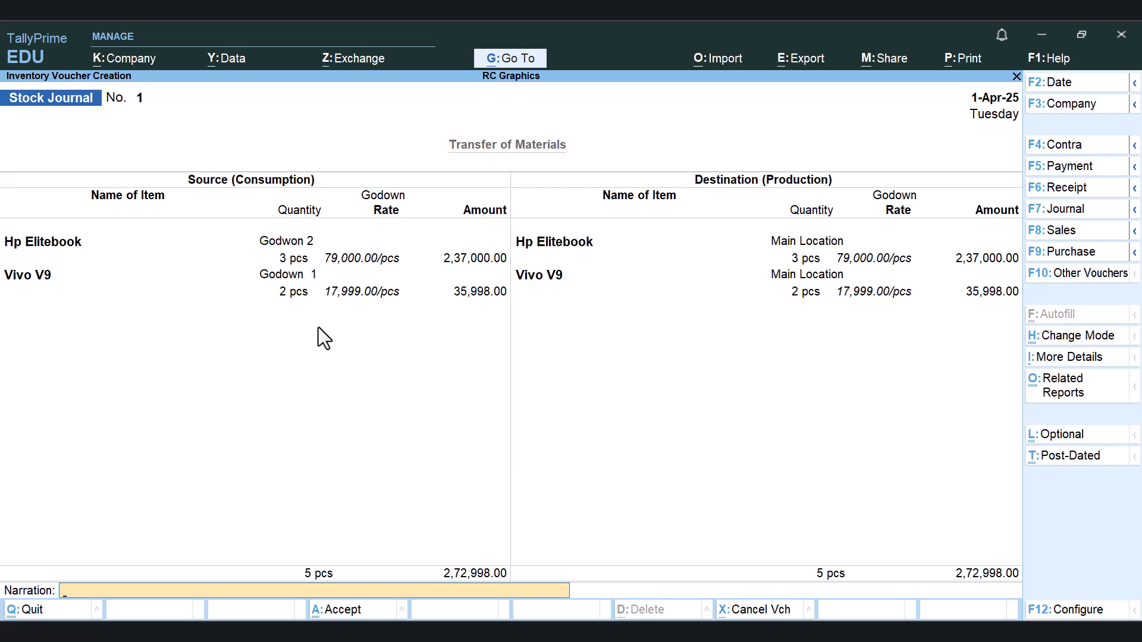
- Save the stock journal with the narration "being stock transfer from godown to main location" and return to the Gateway of Tally
type("being stock transfer")
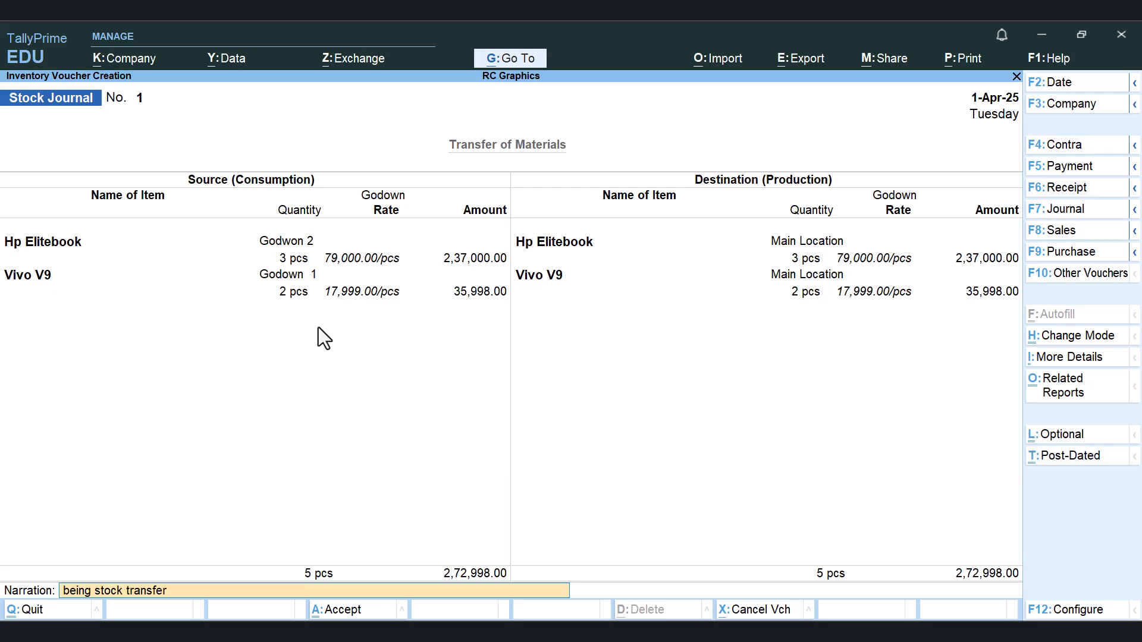
type(" from godown to main location")
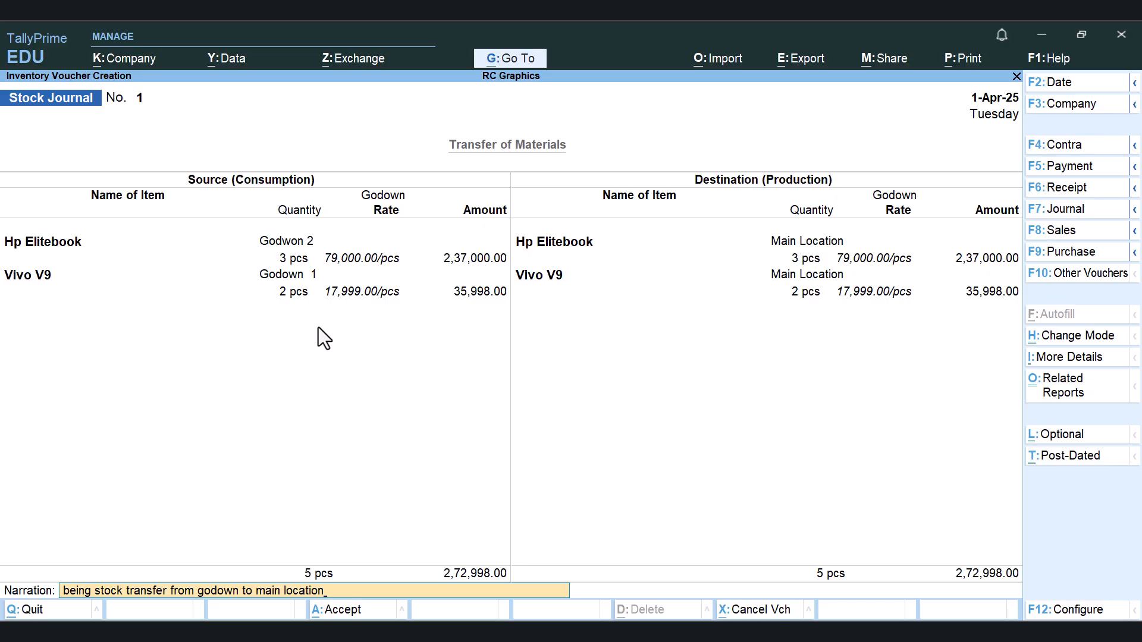
key("Return")
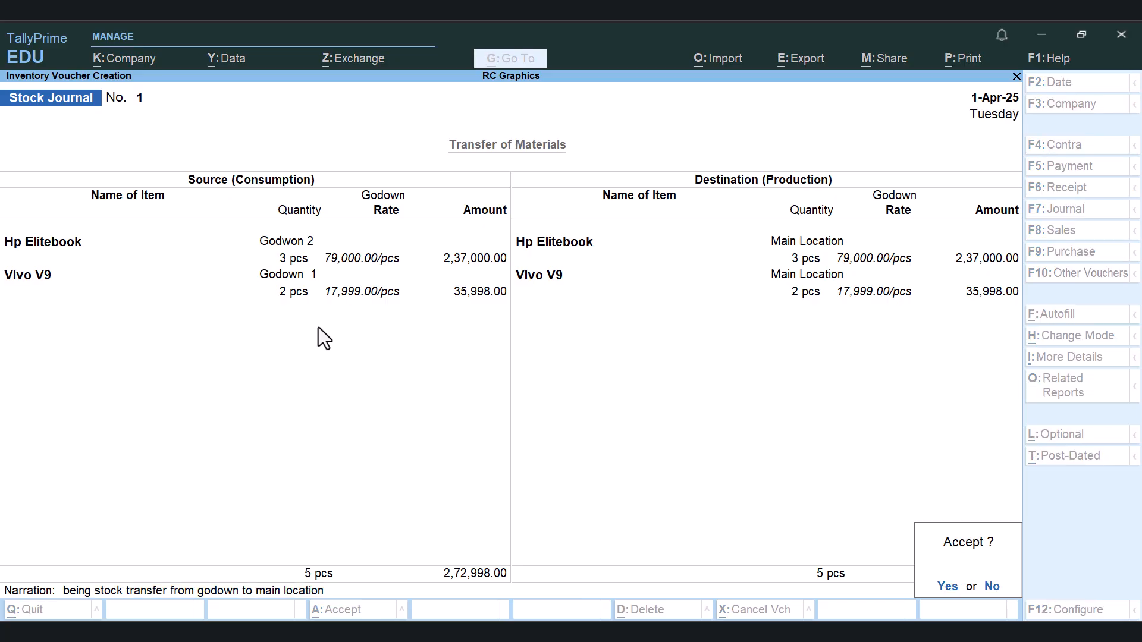
key("Return")
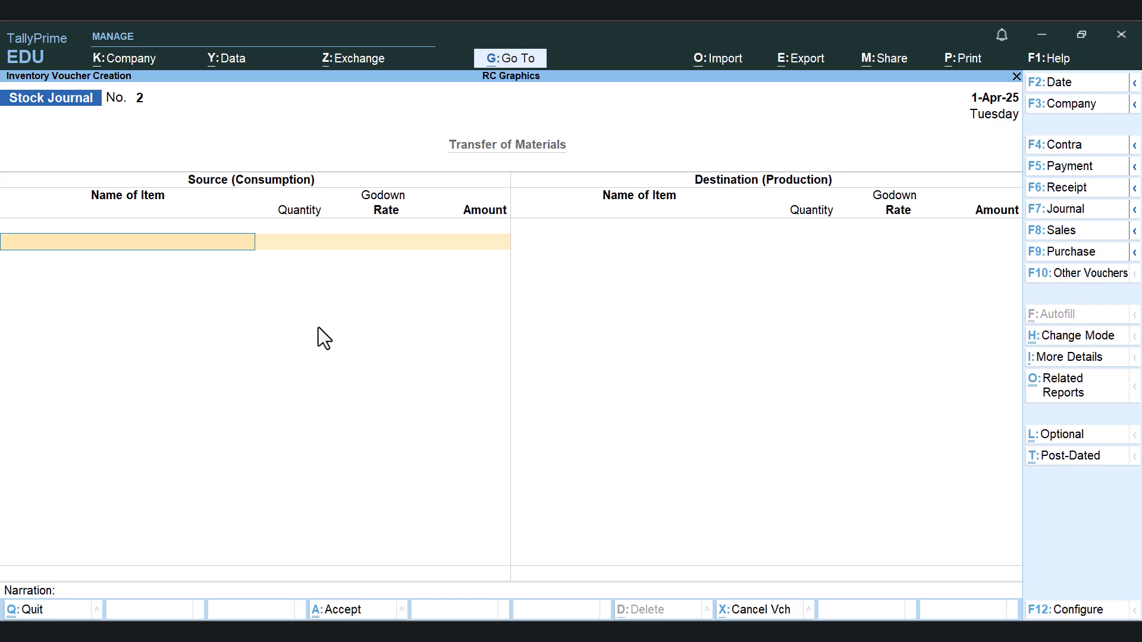
key("Escape")
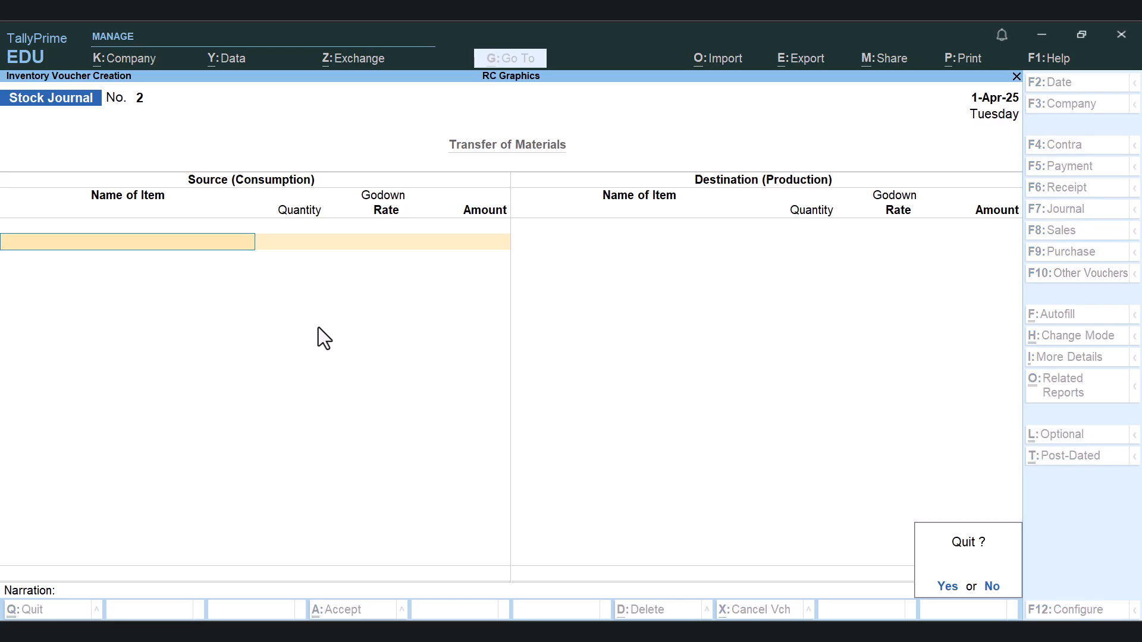
key("Return")
- Open the Stock Query report for Hp Elitebook from the Statements of Inventory reports
key("d")
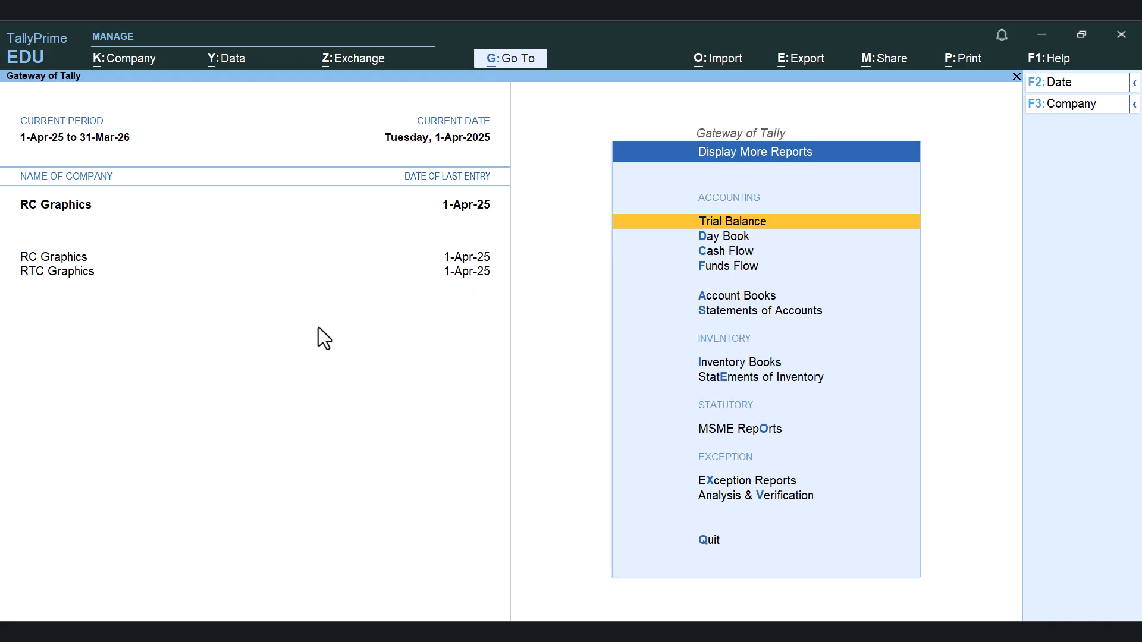
key("Down")
key("Down")
key("Down")
key("Down")
key("Down")
key("Down")
key("Down")
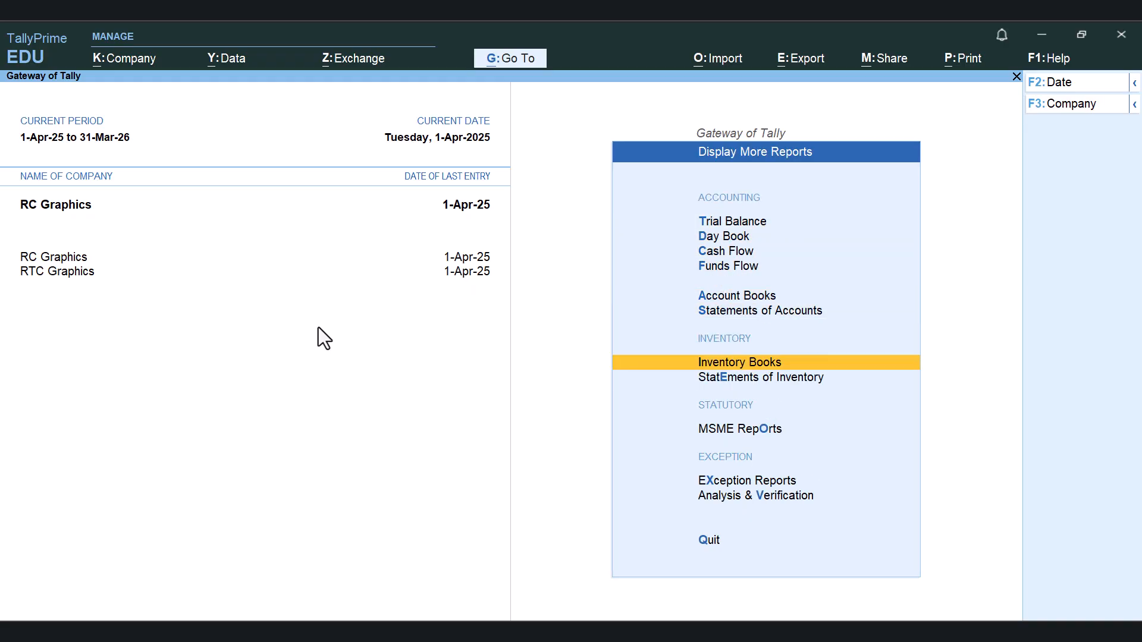
key("Return")
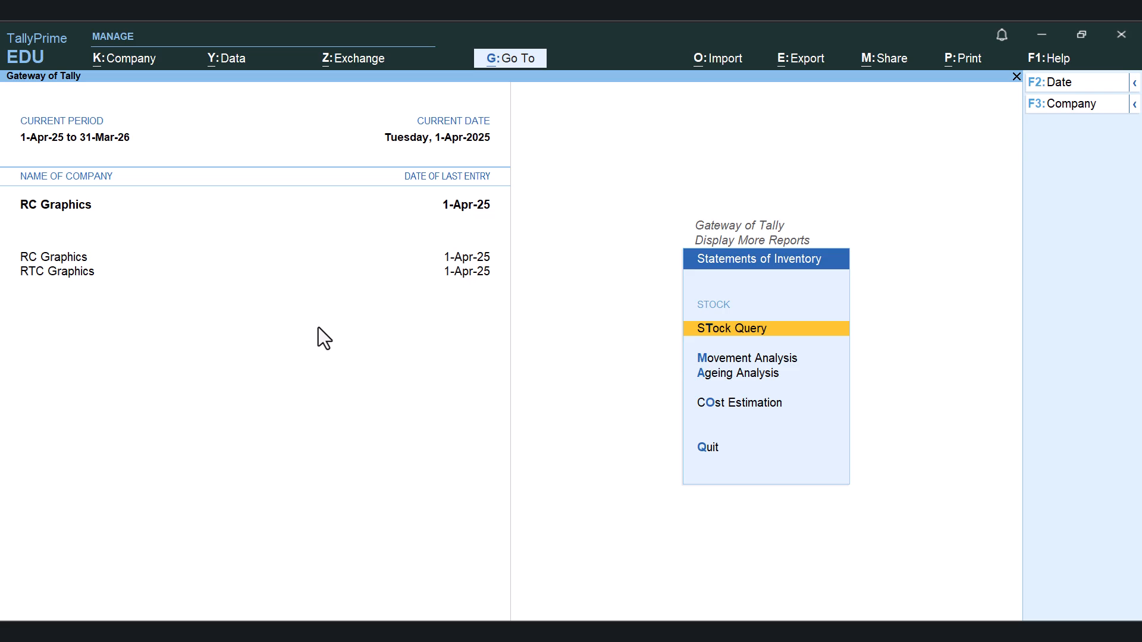
key("Return")
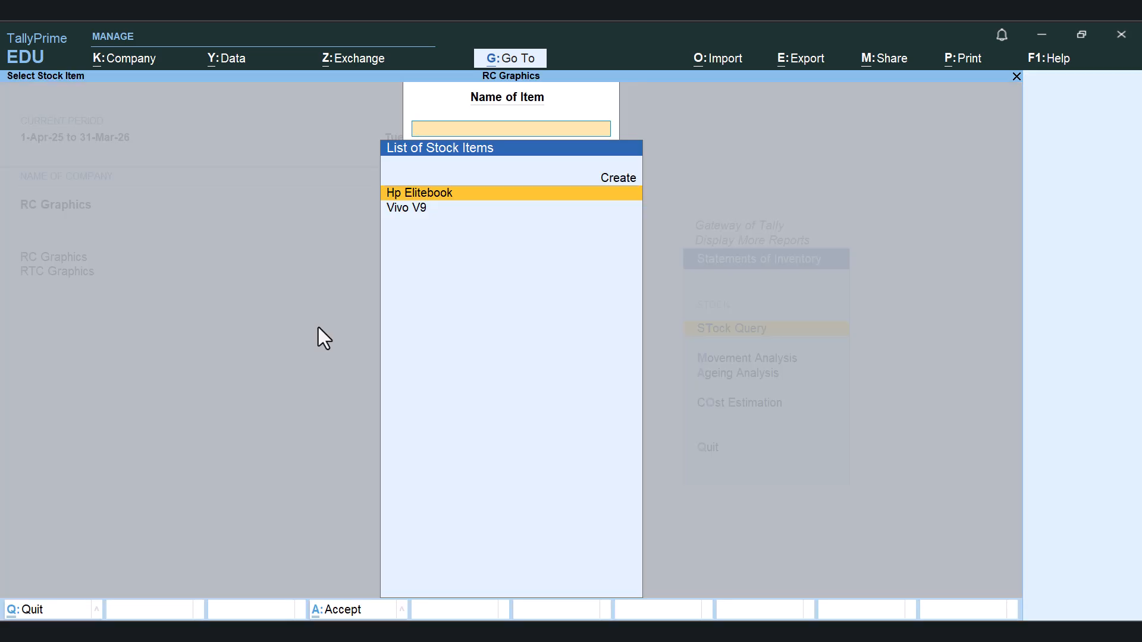
key("Return")
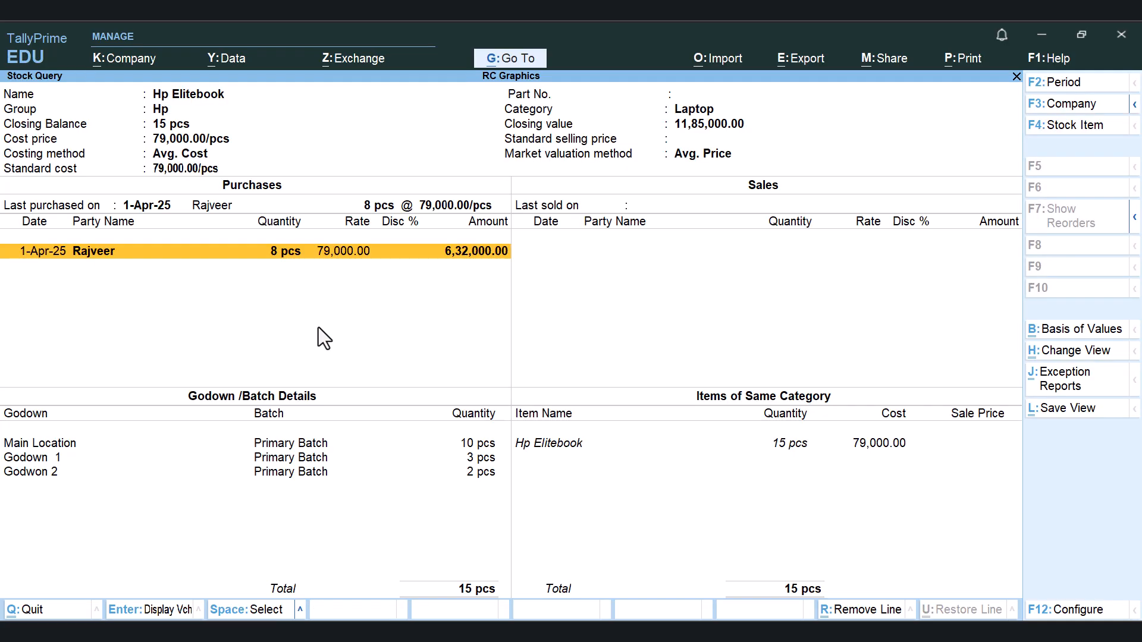
- Examine Hp Elitebook's godown-wise quantities in Main Location, Godown 1 and Godwon 2
key("Down")
key("Down")
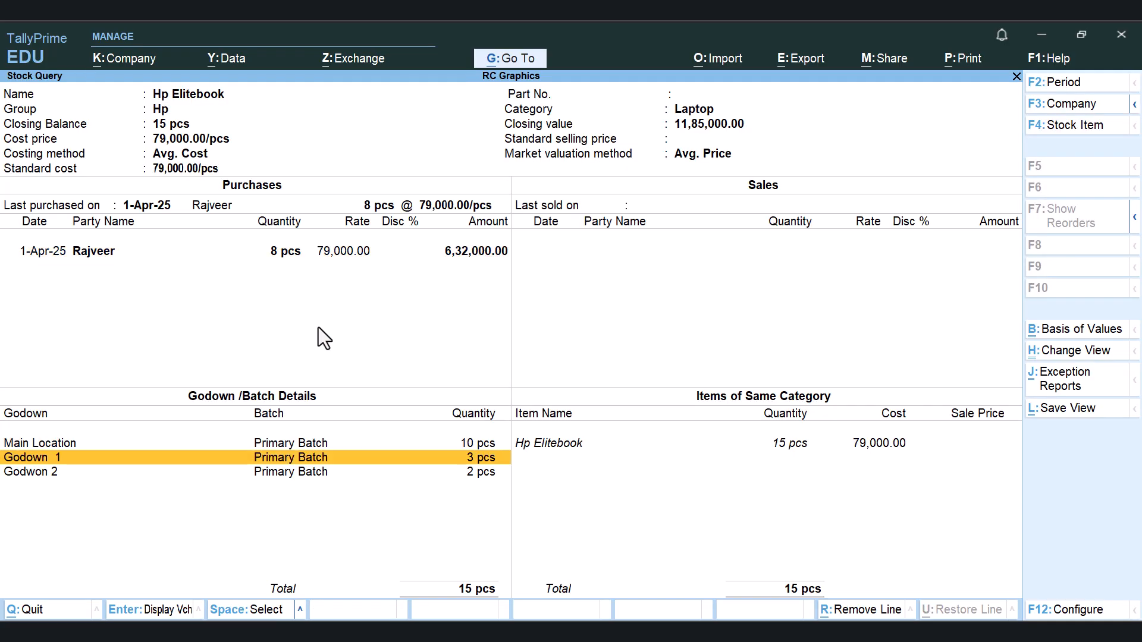
key("Down")
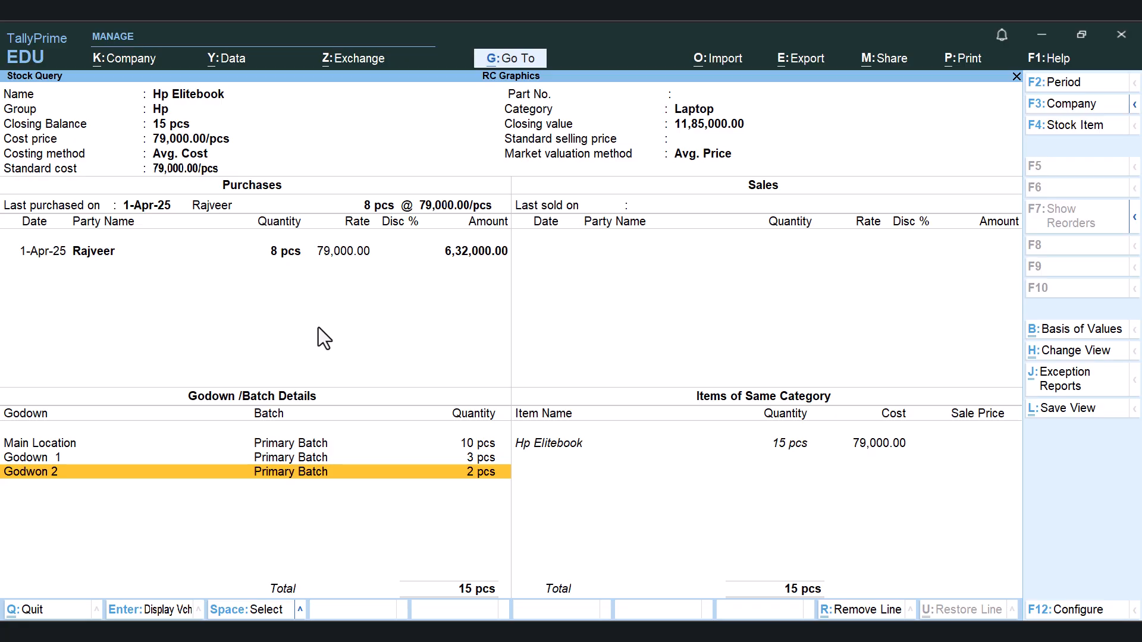
key("Up")
key("Up")
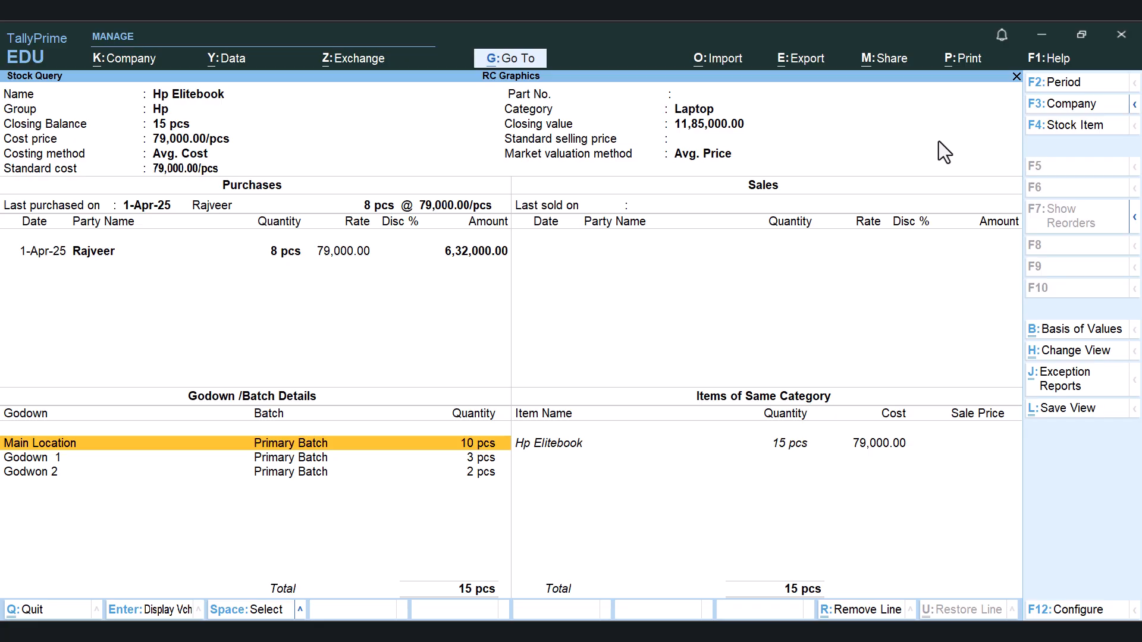
- Switch the stock query to Vivo V9, examine its godown-wise quantities, and close the report
key("F4")
key("Down")
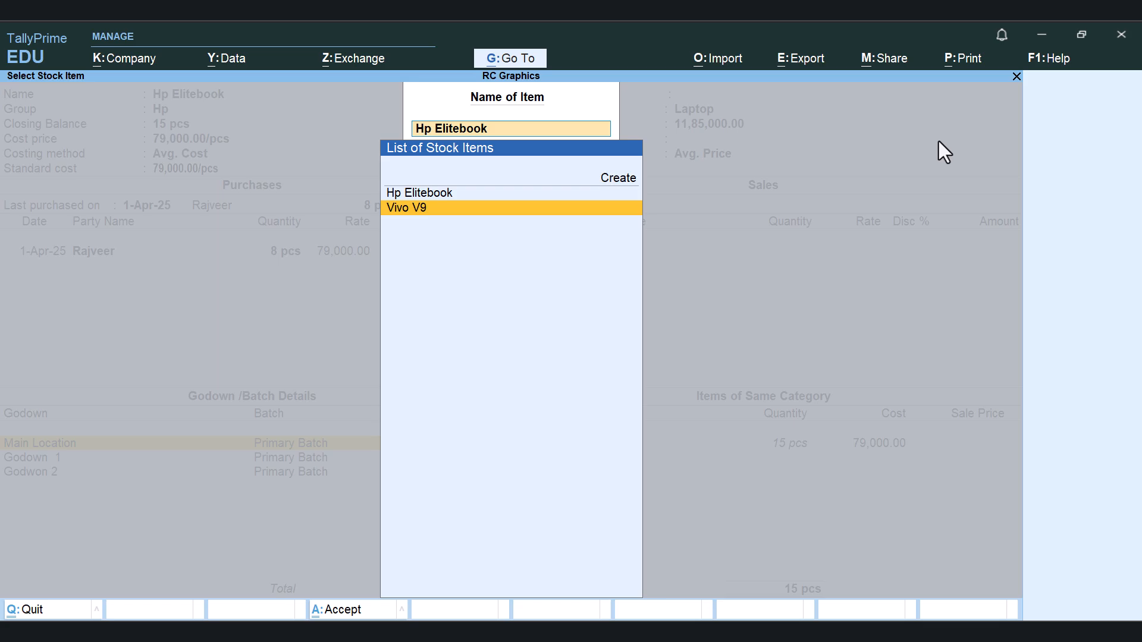
key("Return")
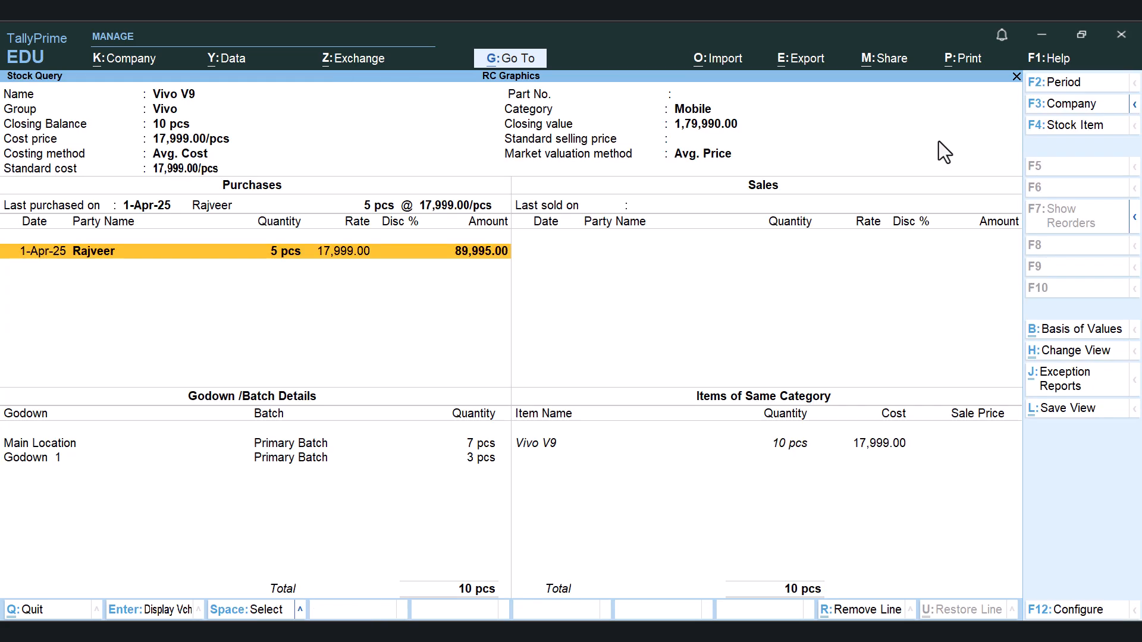
key("Down")
key("Up")
key("Escape")
key("Escape")
key("Escape")
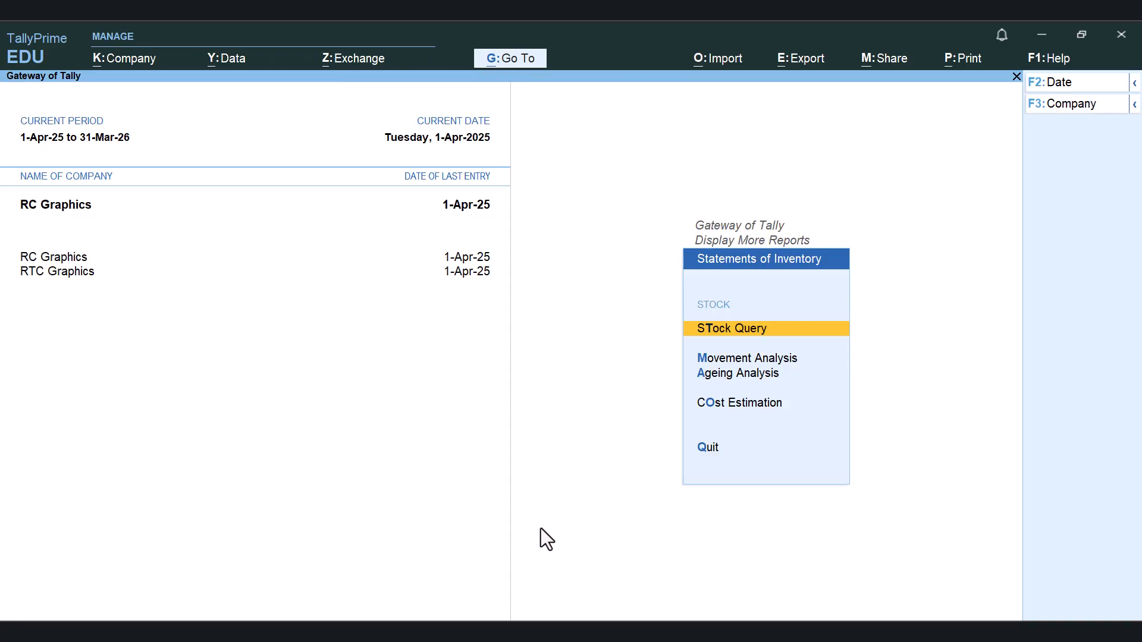
- Switch to the Godown & Stock Transfer PDF in the browser and read the godown definition and creation instructions
left_click(586, 631)
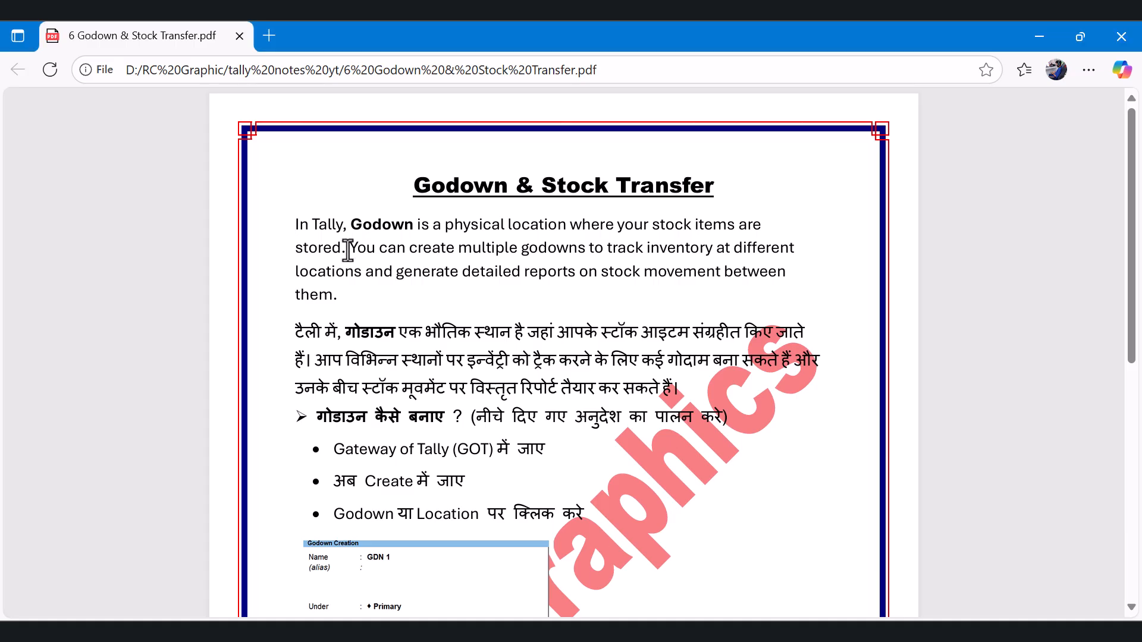
scroll(345, 249, "down", 1)
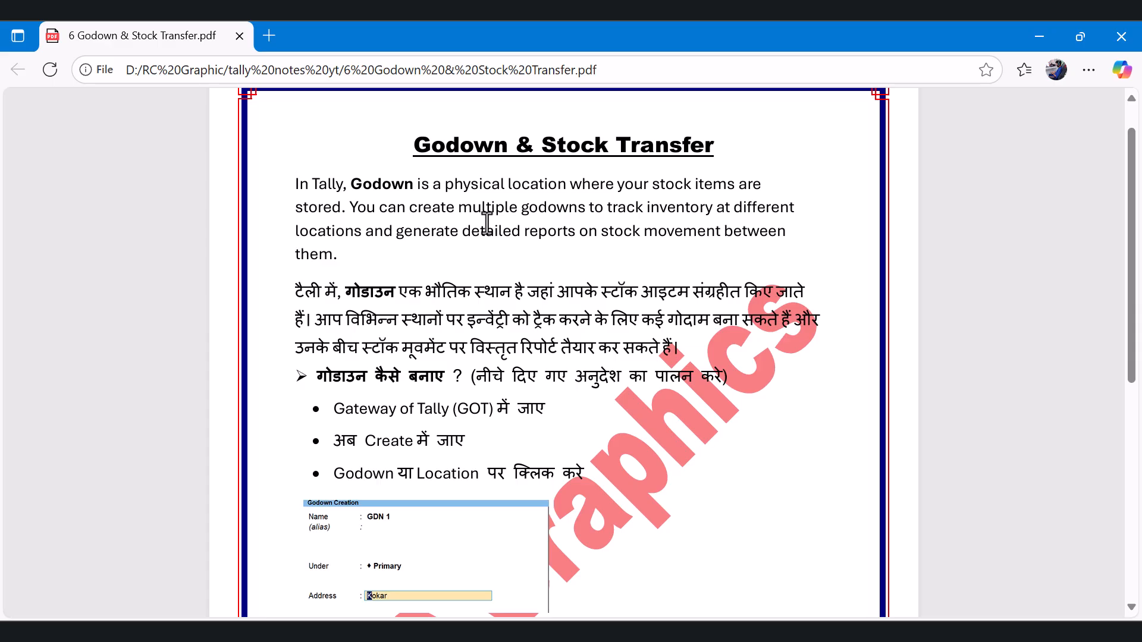
scroll(612, 224, "down", 1)
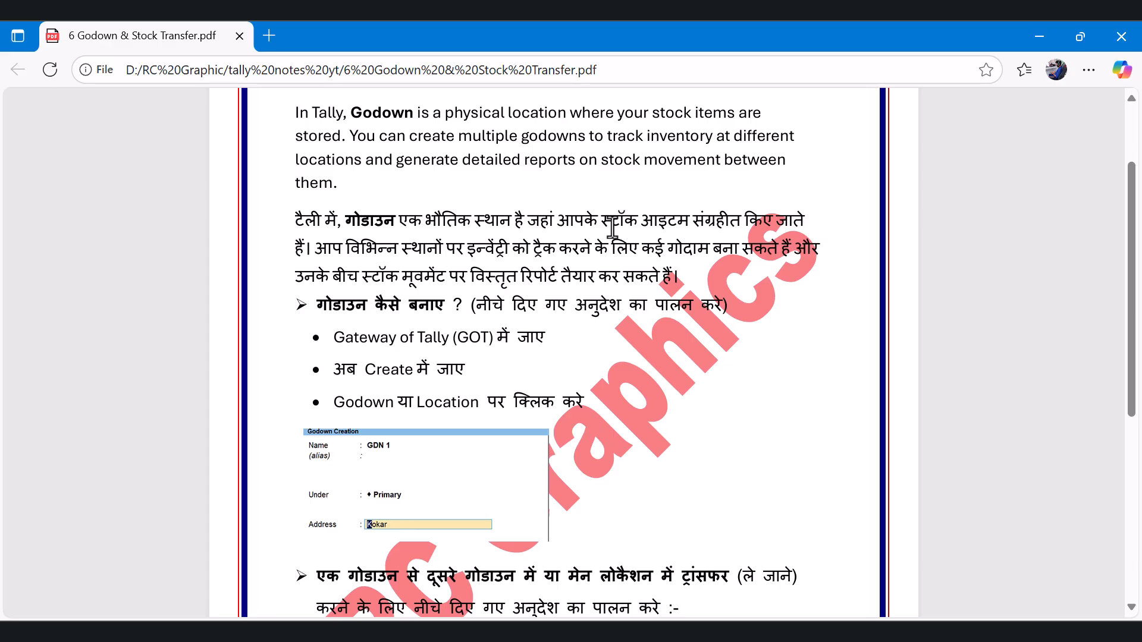
scroll(641, 364, "down", 1)
scroll(641, 363, "down", 1)
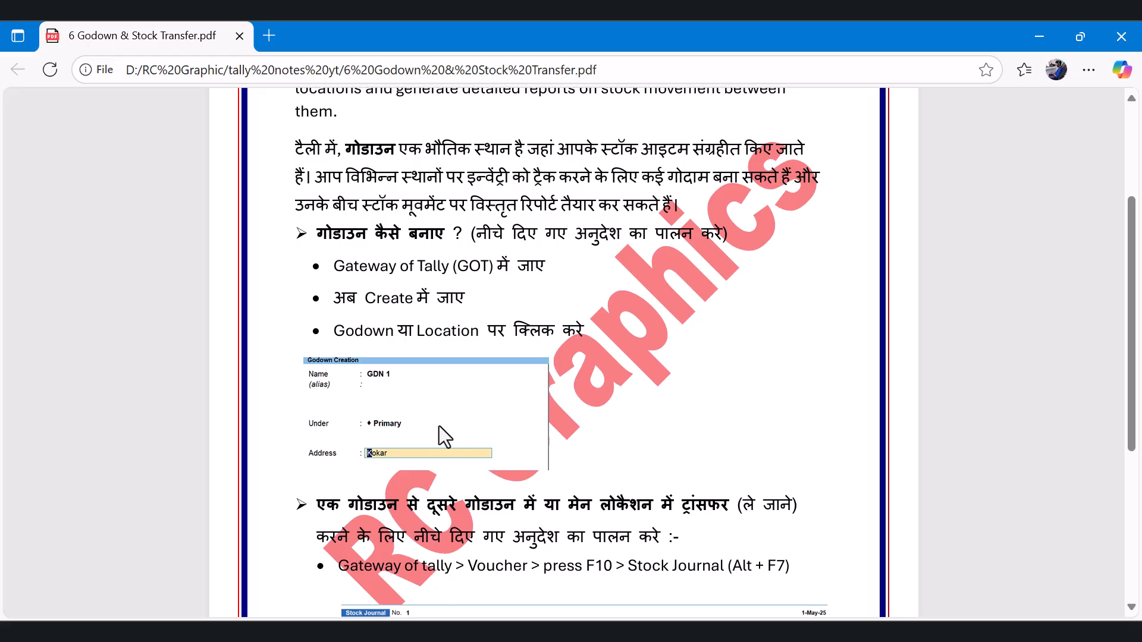
- Switch back to TallyPrime, return to the Gateway of Tally, and open the creation form for a new godown
mouse_move(600, 631)
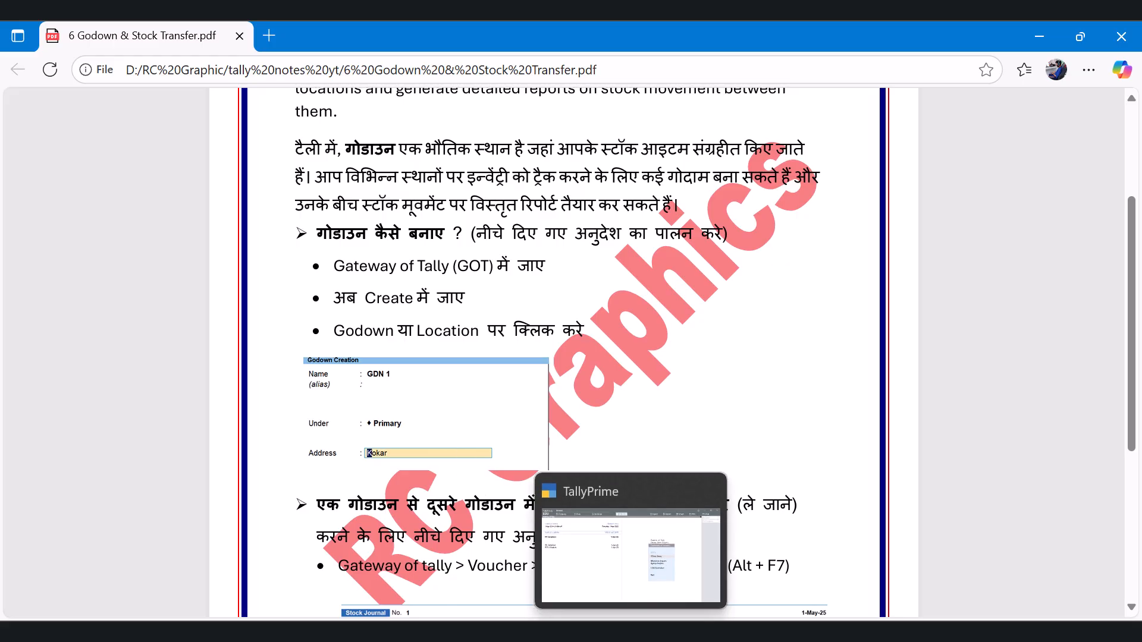
left_click(601, 553)
key("Escape")
key("Escape")
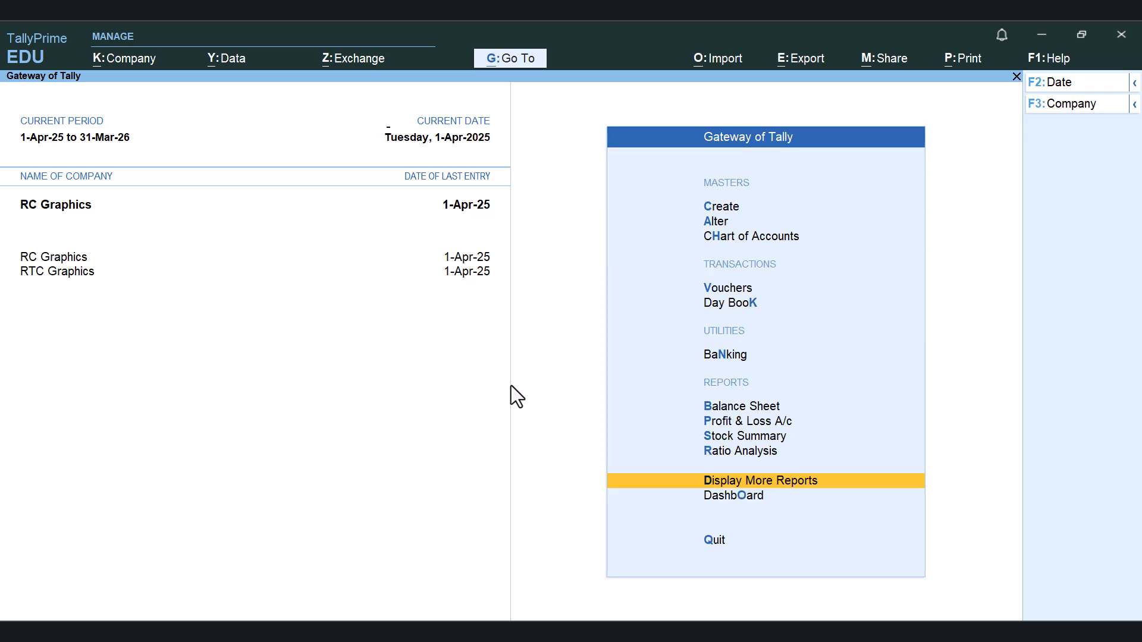
key("c")
key("Down")
key("Down")
key("Down")
key("Down")
key("Down")
key("Down")
key("Down")
key("Down")
key("Down")
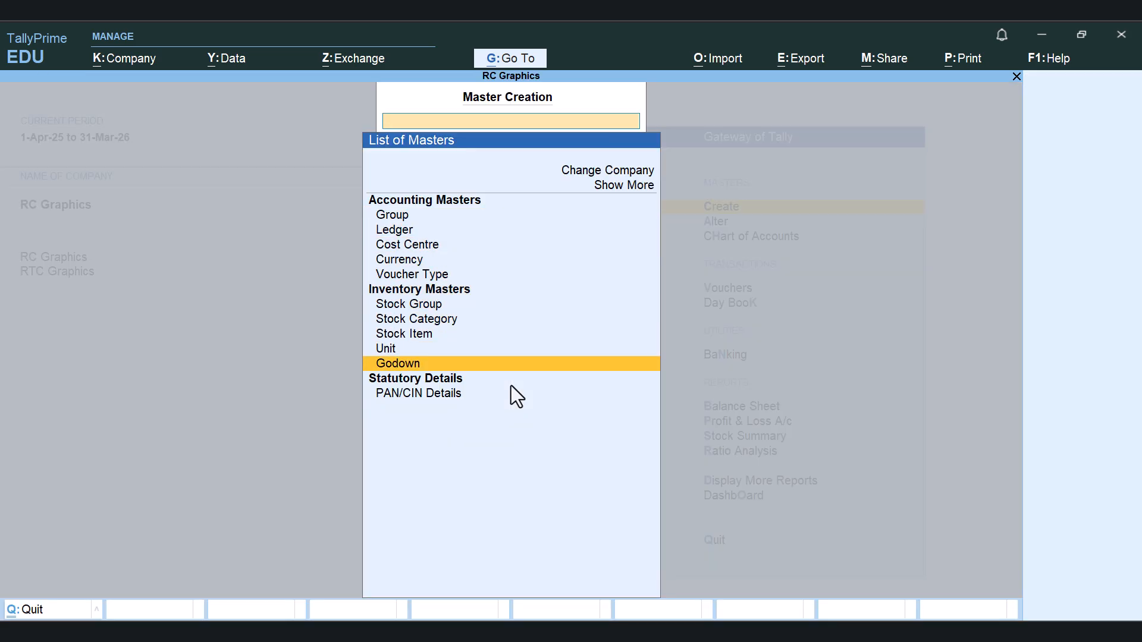
key("Return")
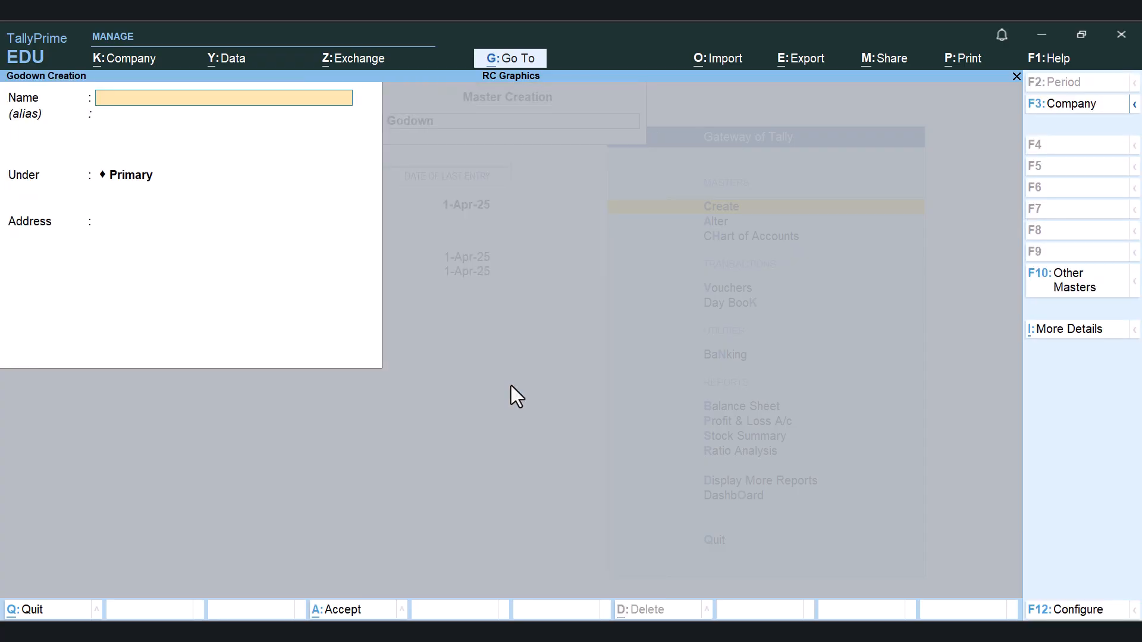
- Name the new godown Real Showroom, leaving the alias blank and keeping it under Primary
type("Real Showroom")
key("Return")
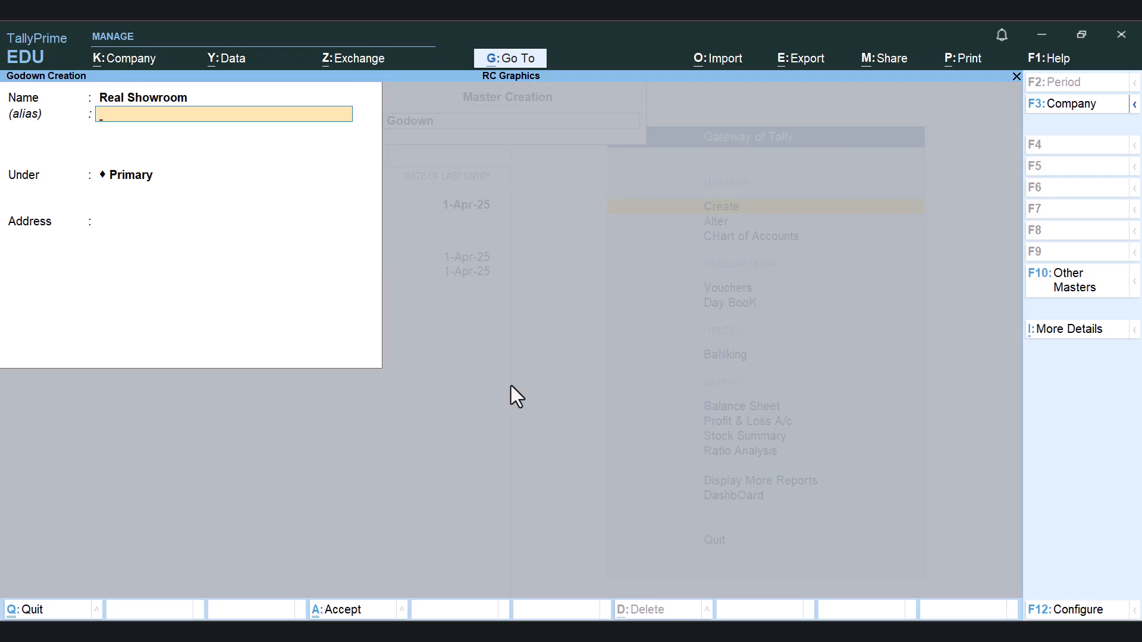
key("Return")
key("Return")
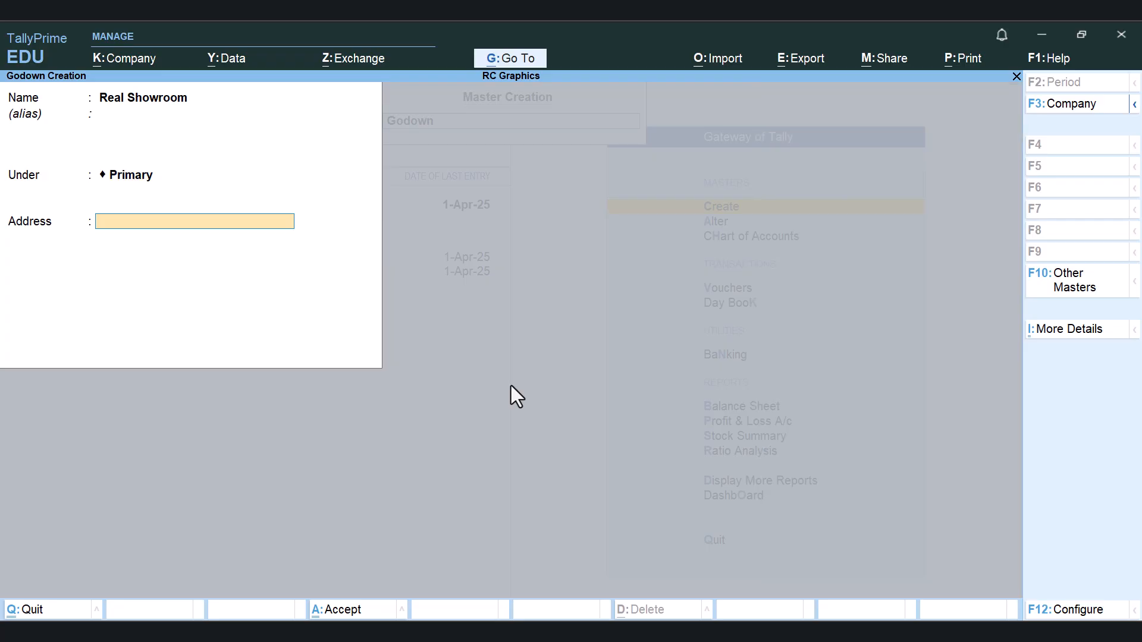
- Accept the godown configuration with address use set to Yes, and save Real Showroom with a blank address
key("F12")
key("Return")
key("Return")
key("Return")
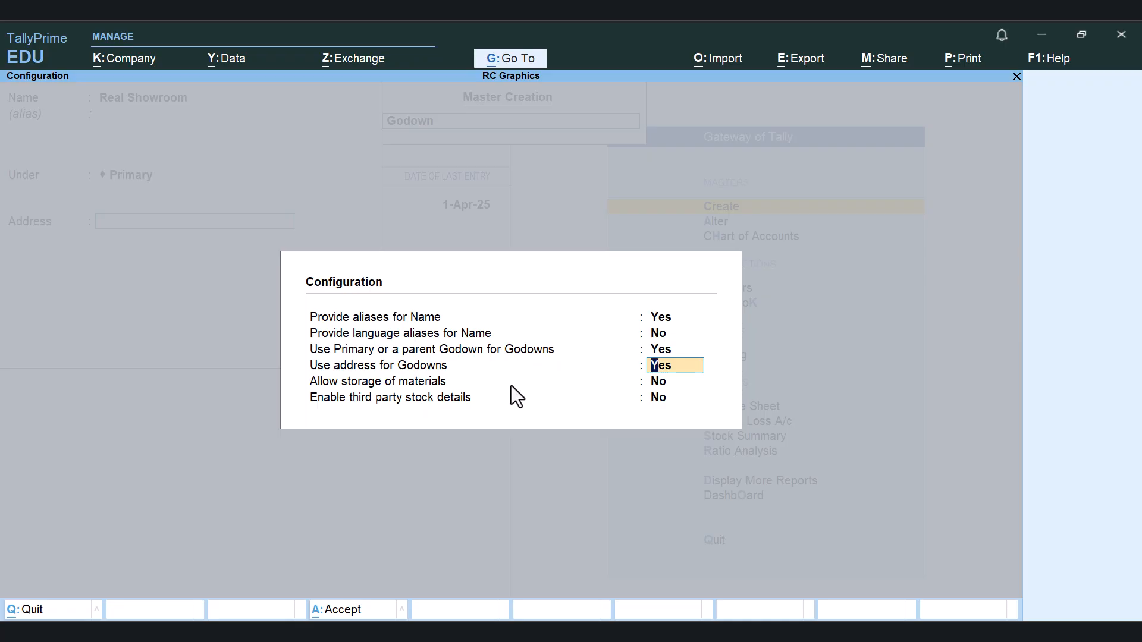
key("ctrl+a")
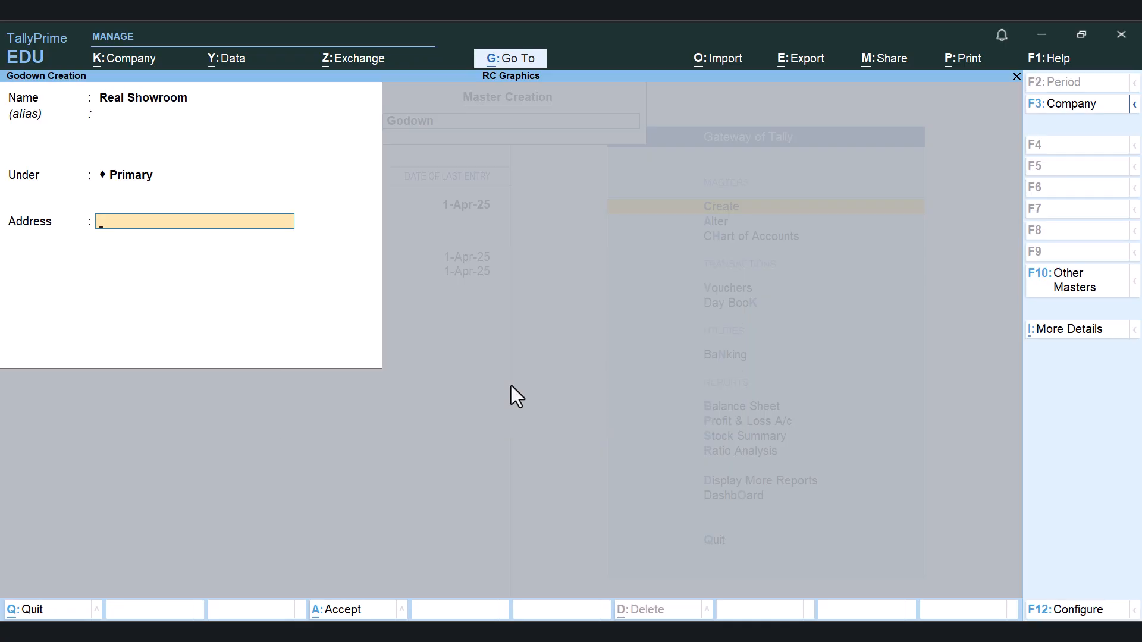
key("ctrl+a")
key("Escape")
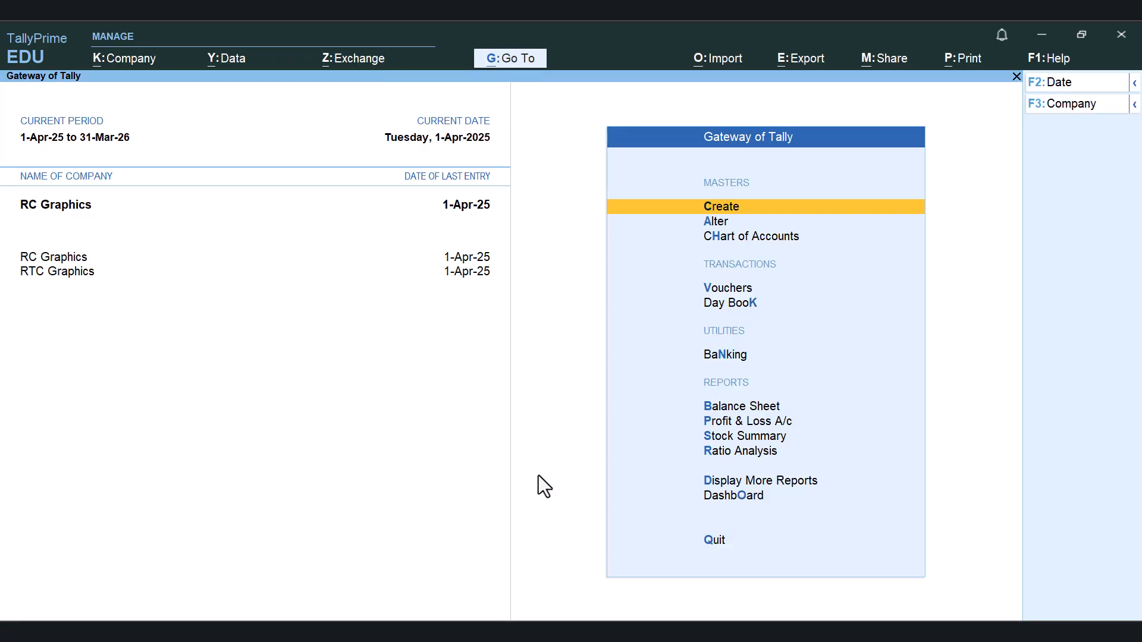
- Switch to the PDF notes and read the stock transfer instructions, highlighting the Stock Journal shortcut and the F10 reference
key("alt+Tab")
scroll(501, 392, "down", 3)
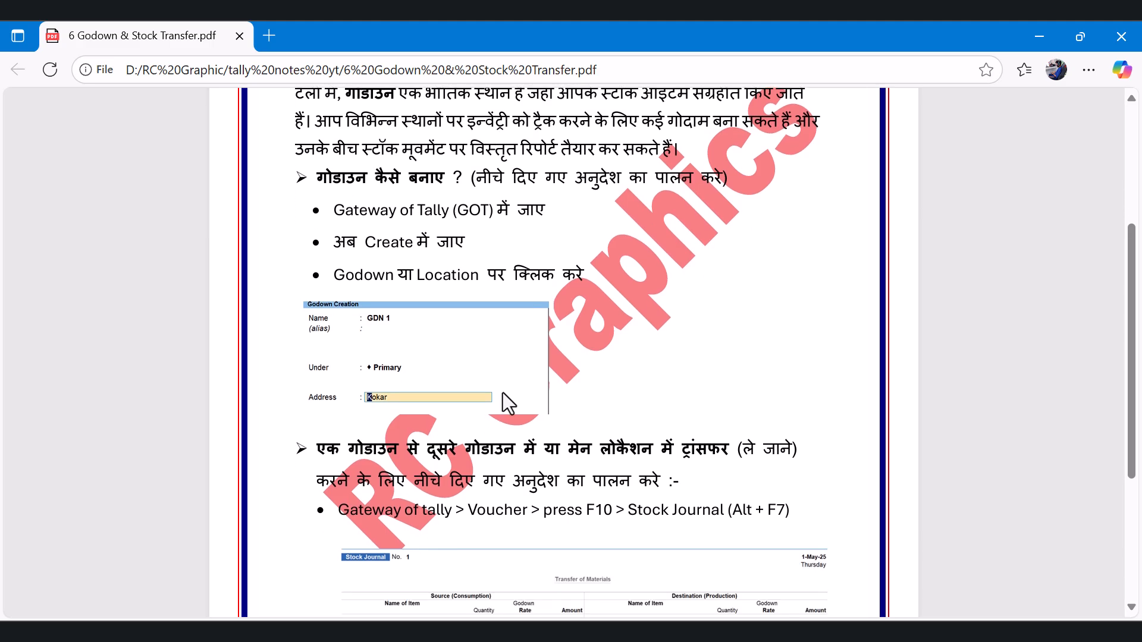
scroll(387, 410, "down", 2)
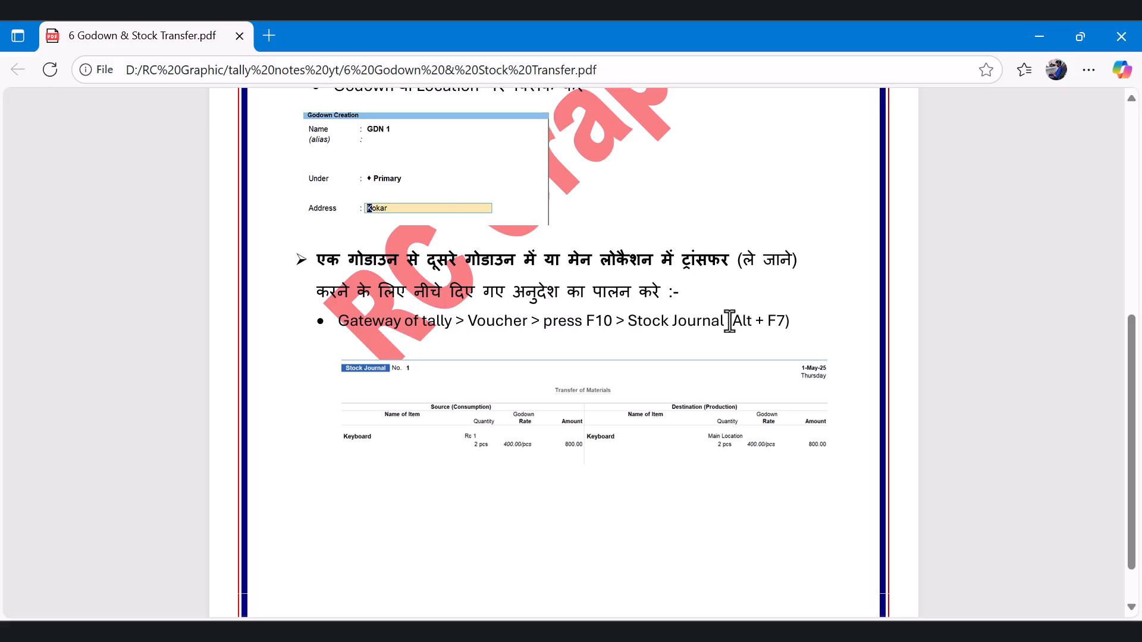
left_click_drag(727, 322, 795, 321)
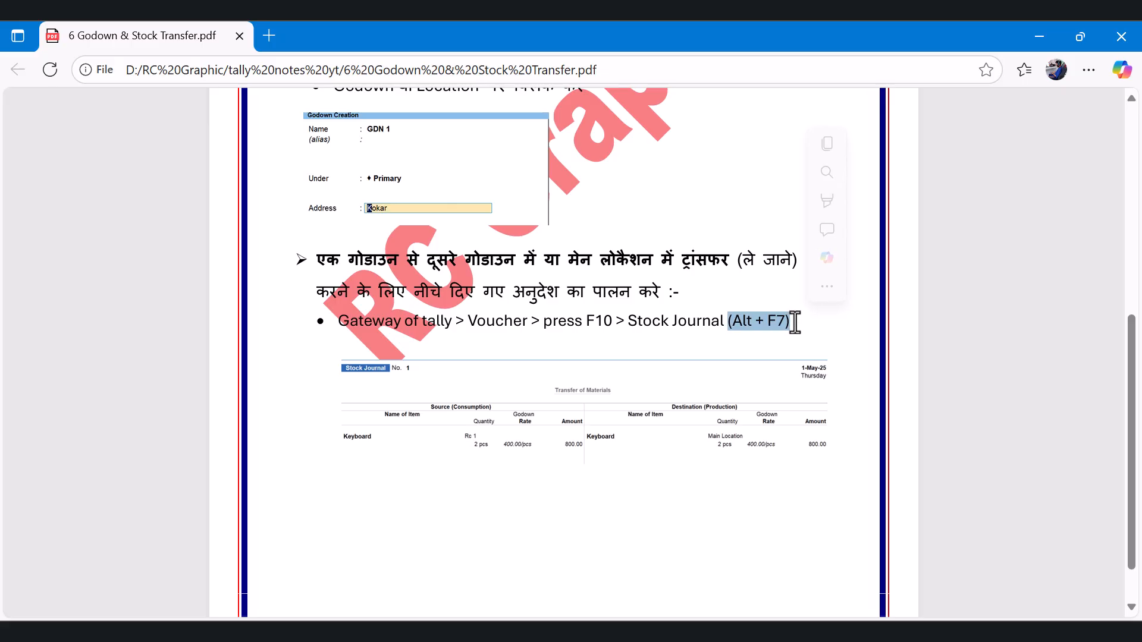
left_click_drag(586, 321, 611, 320)
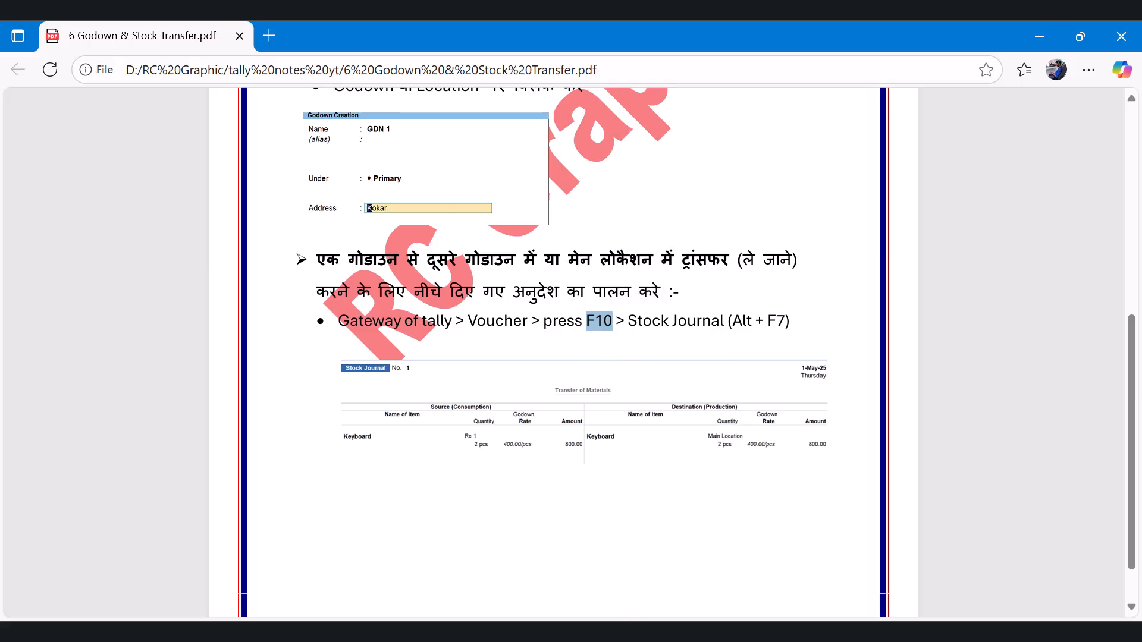
- Switch to TallyPrime, open a blank stock journal voucher directly, and change it to a Contra voucher
key("alt+Tab")
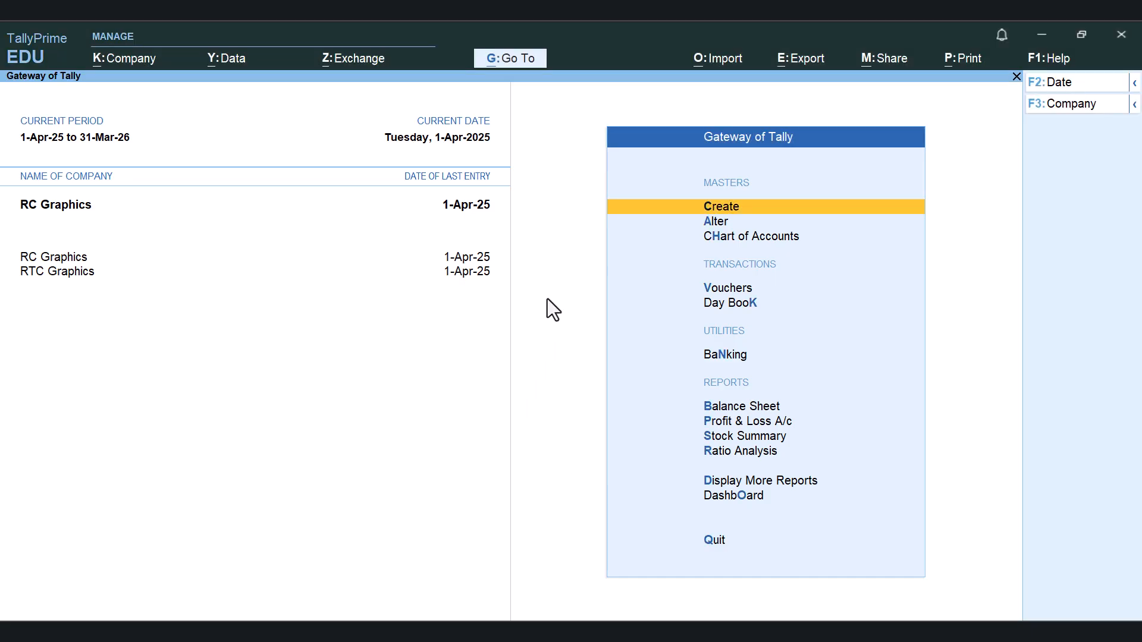
key("alt+F7")
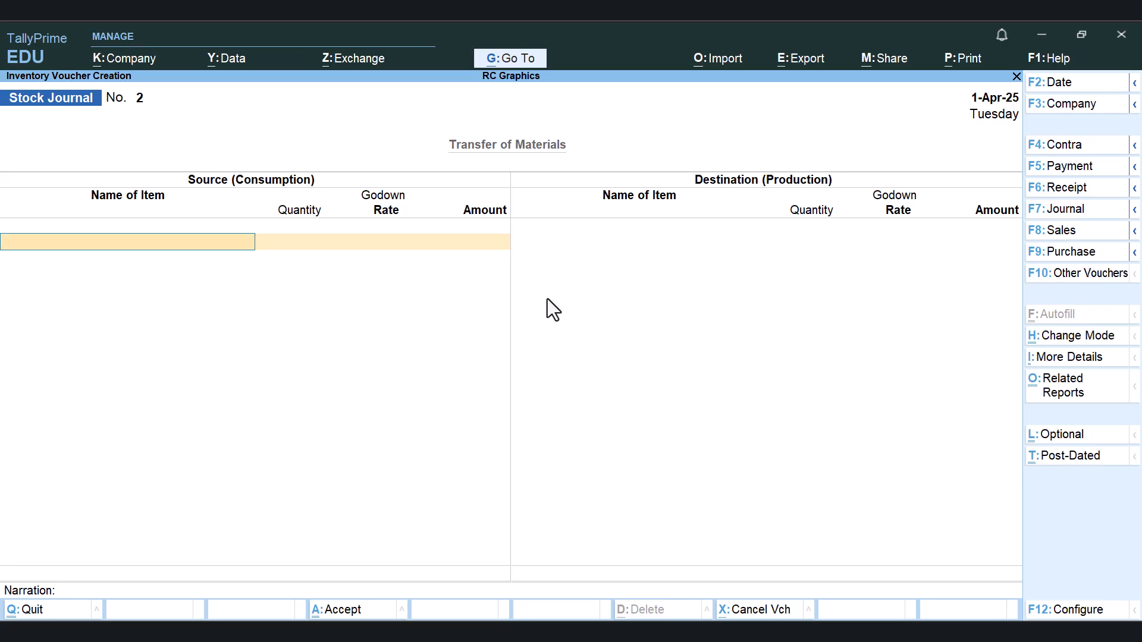
key("F4")
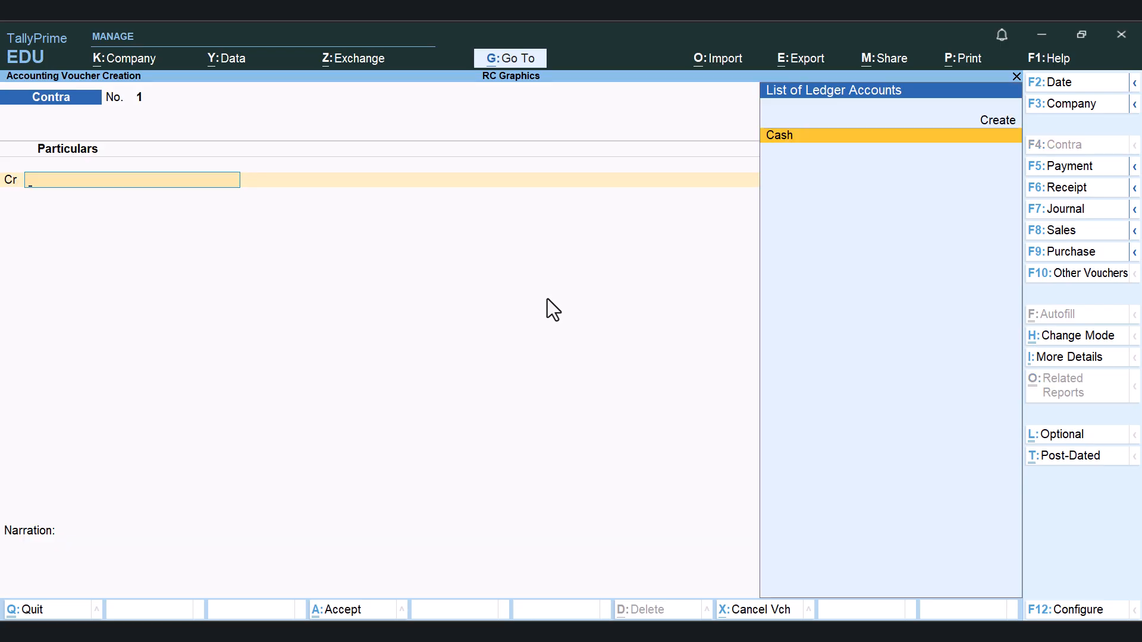
- Change the Contra voucher to Stock Journal through the list of voucher types, and quit it without saving
left_click(1078, 277)
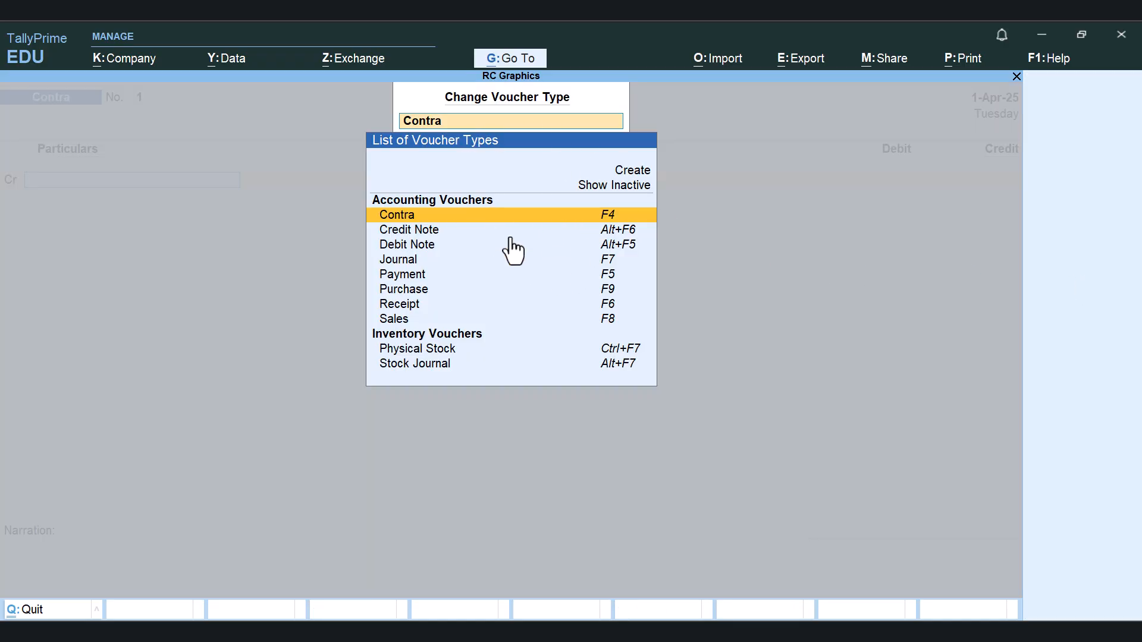
key("Down")
key("Down")
key("Down")
key("Down")
key("Down")
key("Down")
key("Down")
key("Down")
key("Down")
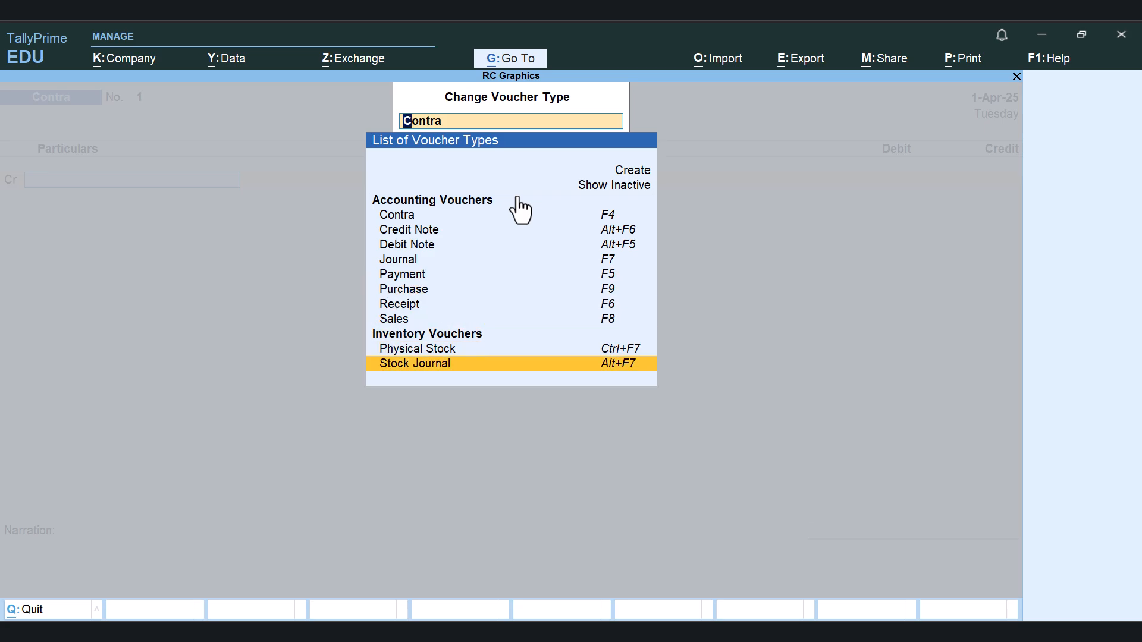
key("Return")
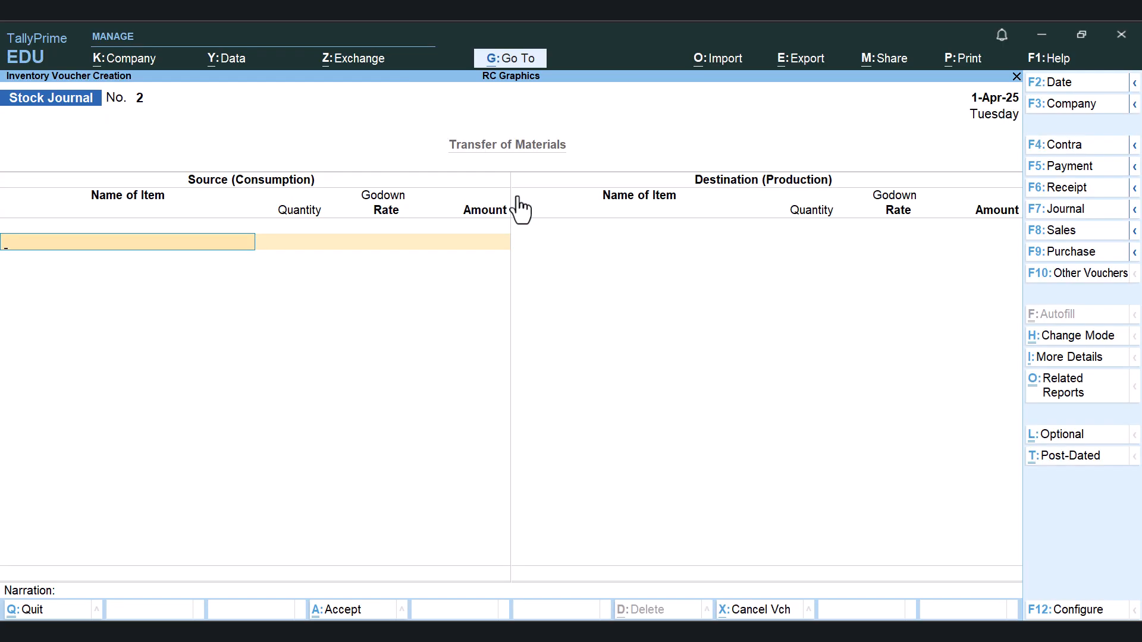
key("Escape")
key("y")
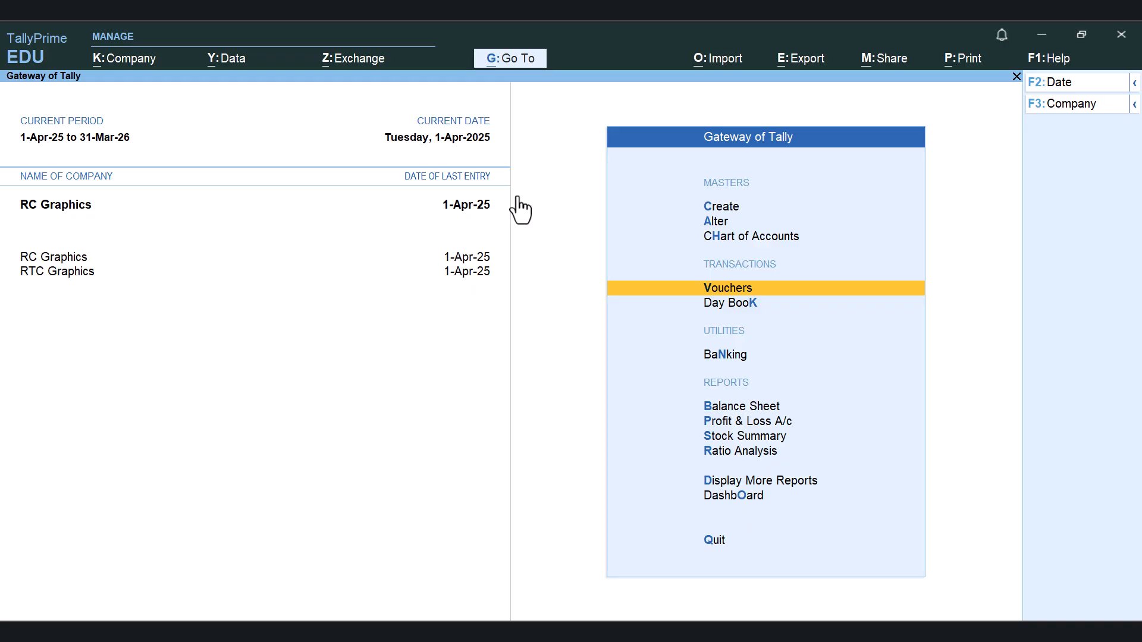
- Switch to the PDF notes and review the godown creation and stock transfer instructions from beginning to end
key("alt+Tab")
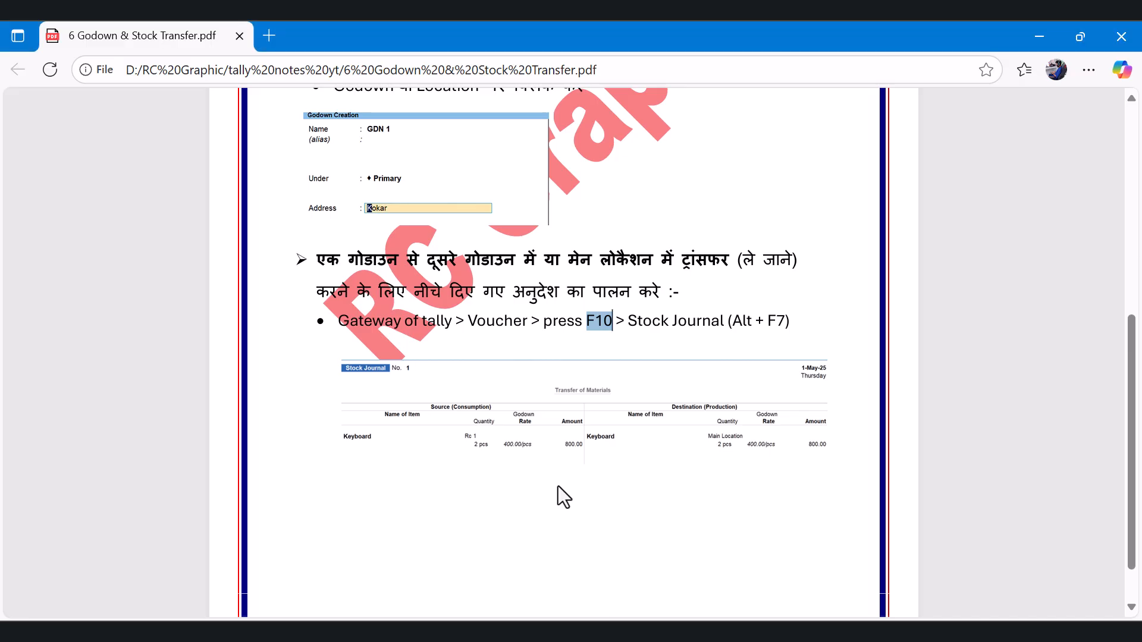
scroll(547, 414, "down", 1)
scroll(547, 414, "up", 4)
scroll(547, 413, "up", 4)
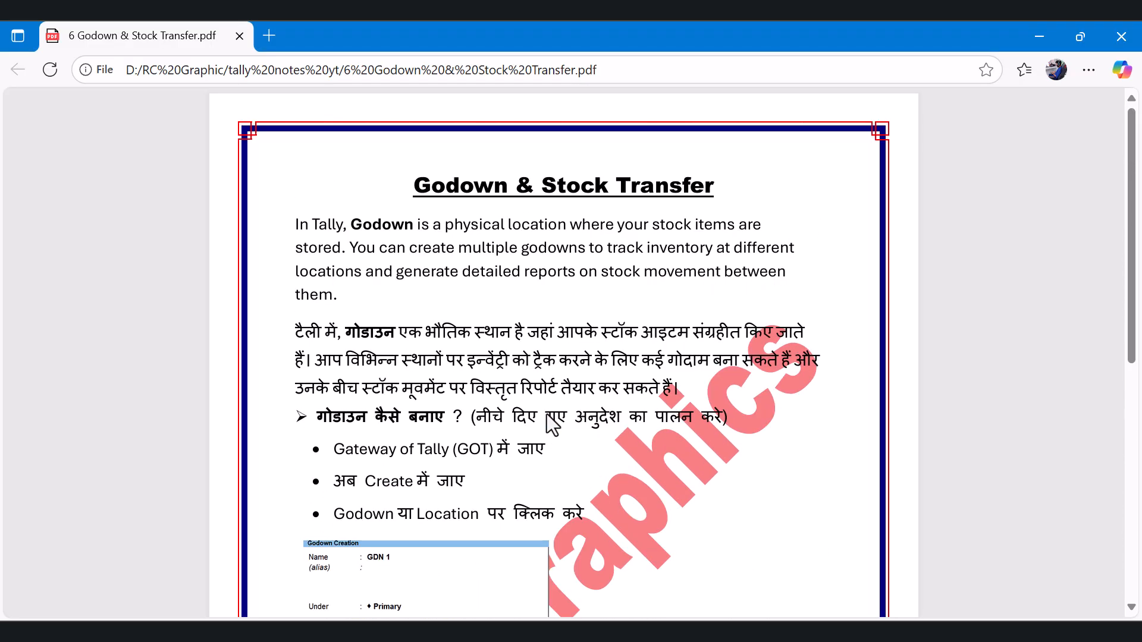
scroll(547, 414, "down", 7)
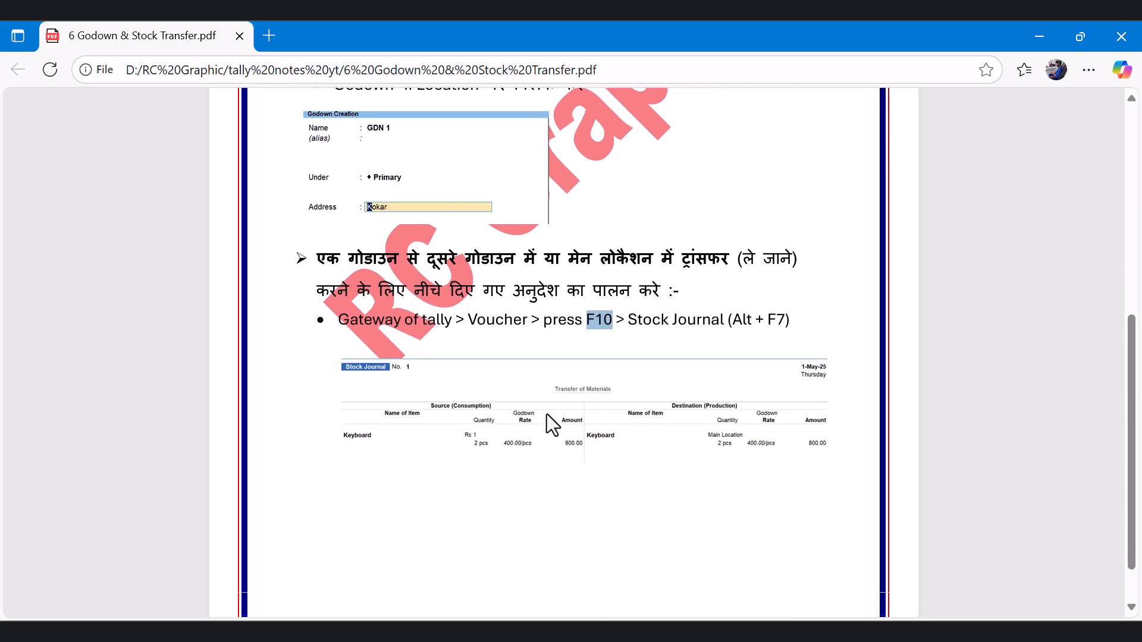